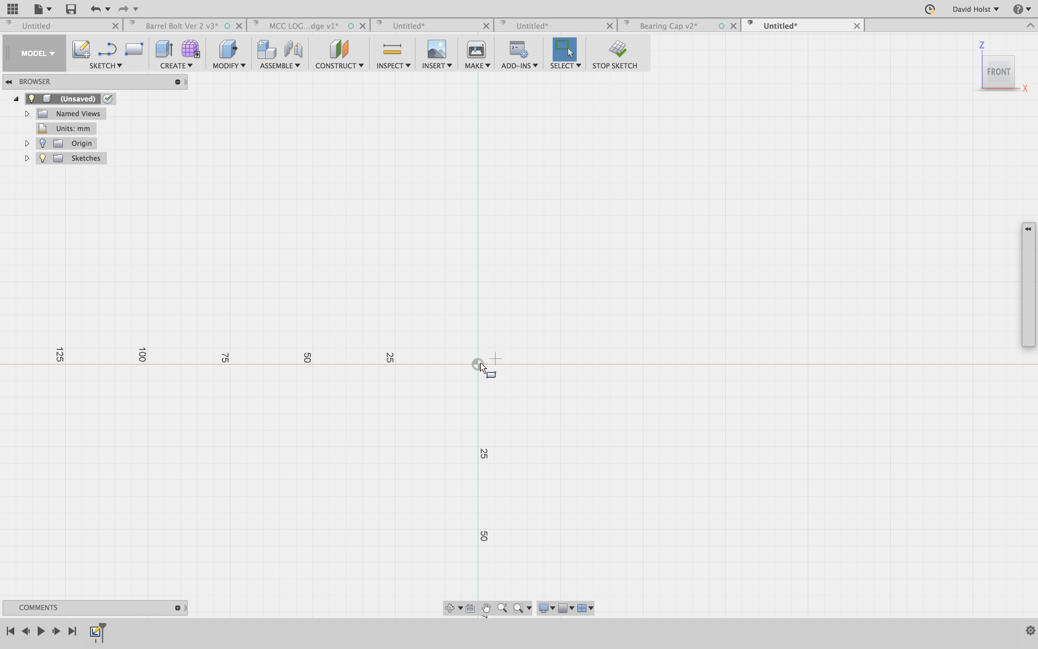
- Draw a rectangle from the origin, 19 mm high and 100 mm wide
{"action": "key", "text": "r"}
{"action": "left_click", "coordinate": [478, 365]}
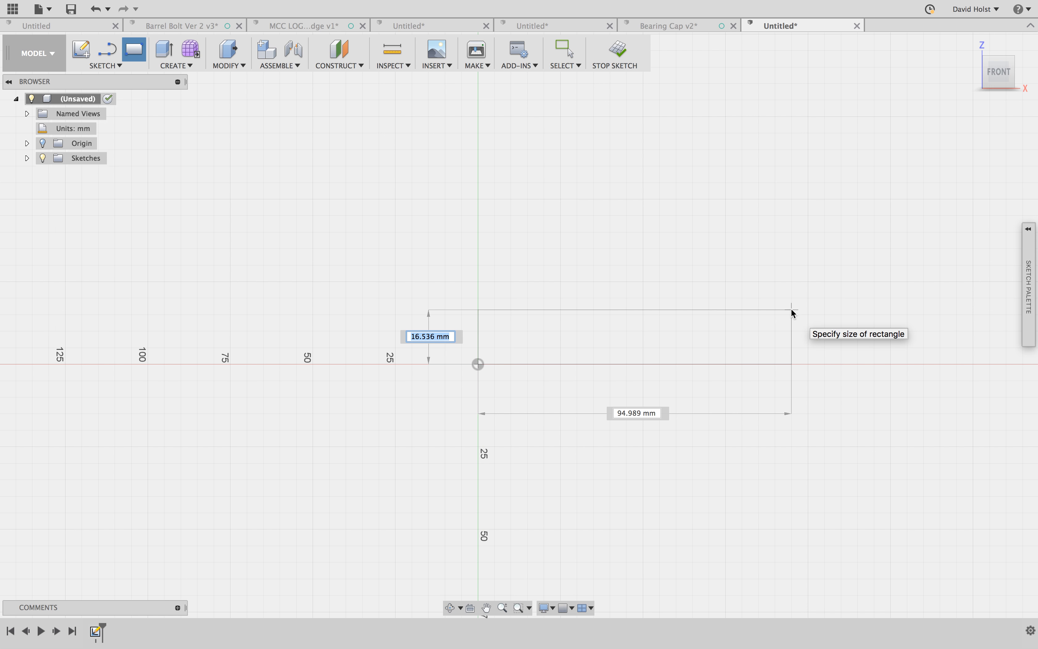
{"action": "key", "text": "ctrl+Left"}
{"action": "key", "text": "ctrl+Right"}
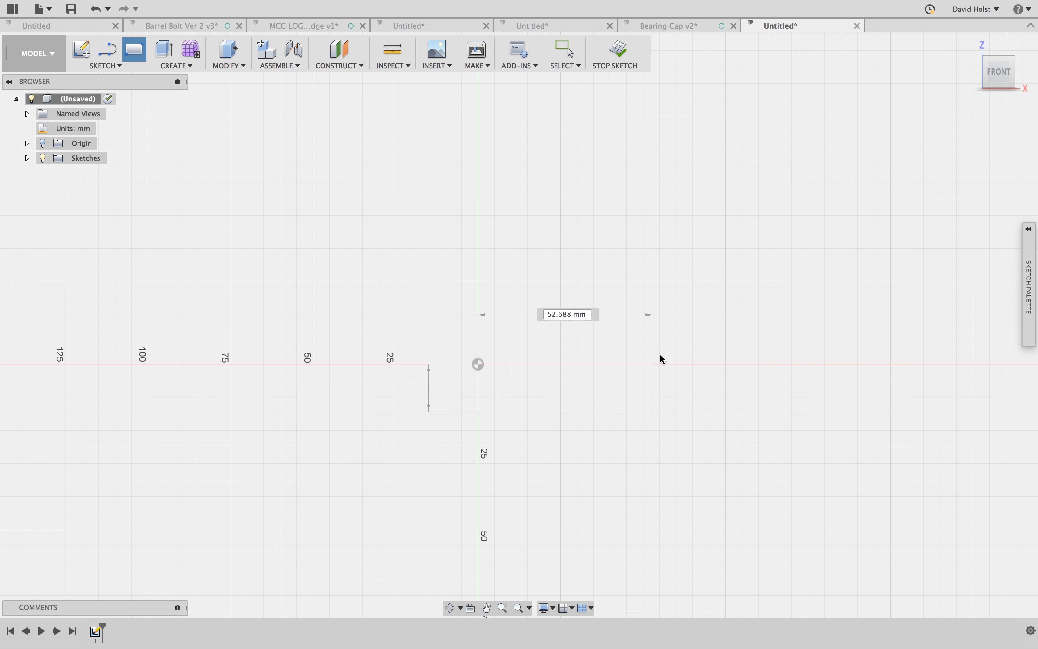
{"action": "type", "text": "19"}
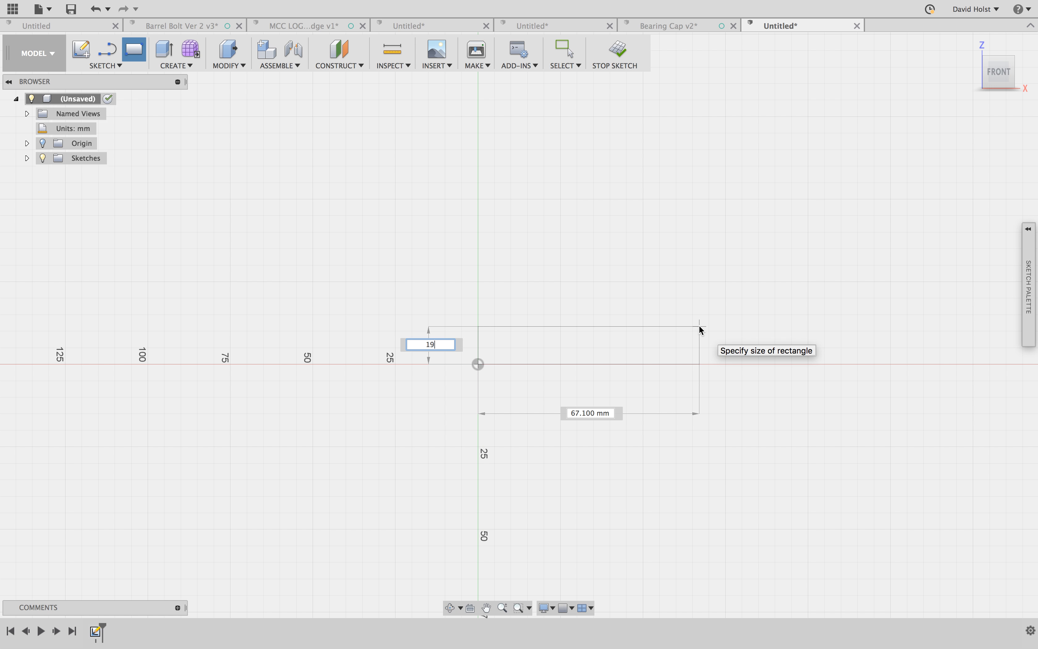
{"action": "key", "text": "Tab"}
{"action": "type", "text": "100"}
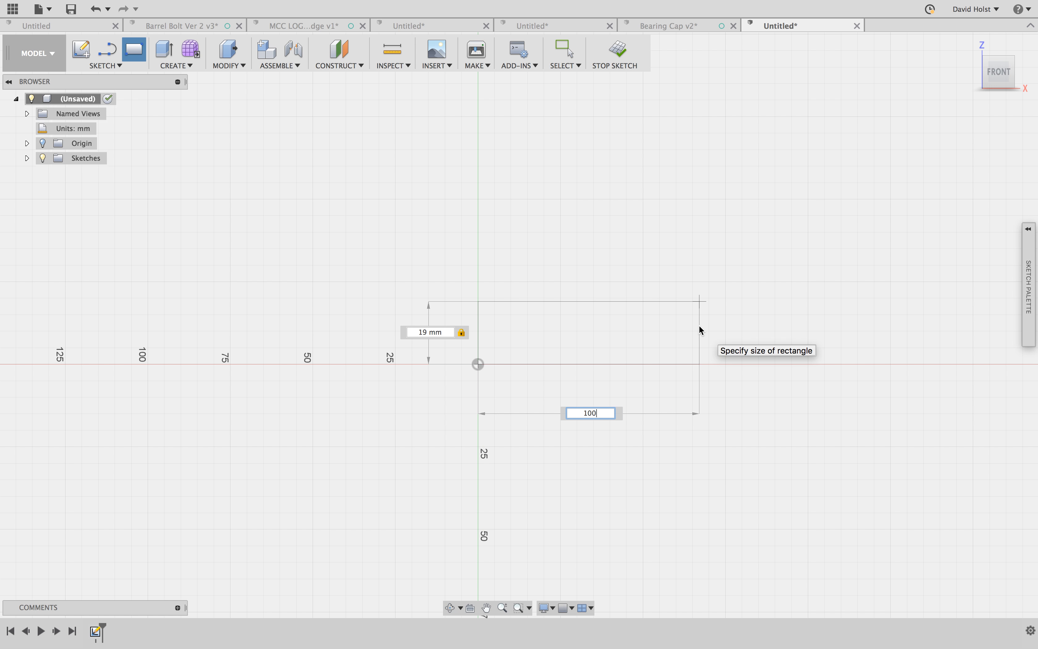
{"action": "key", "text": "Return"}
{"action": "key", "text": "Escape"}
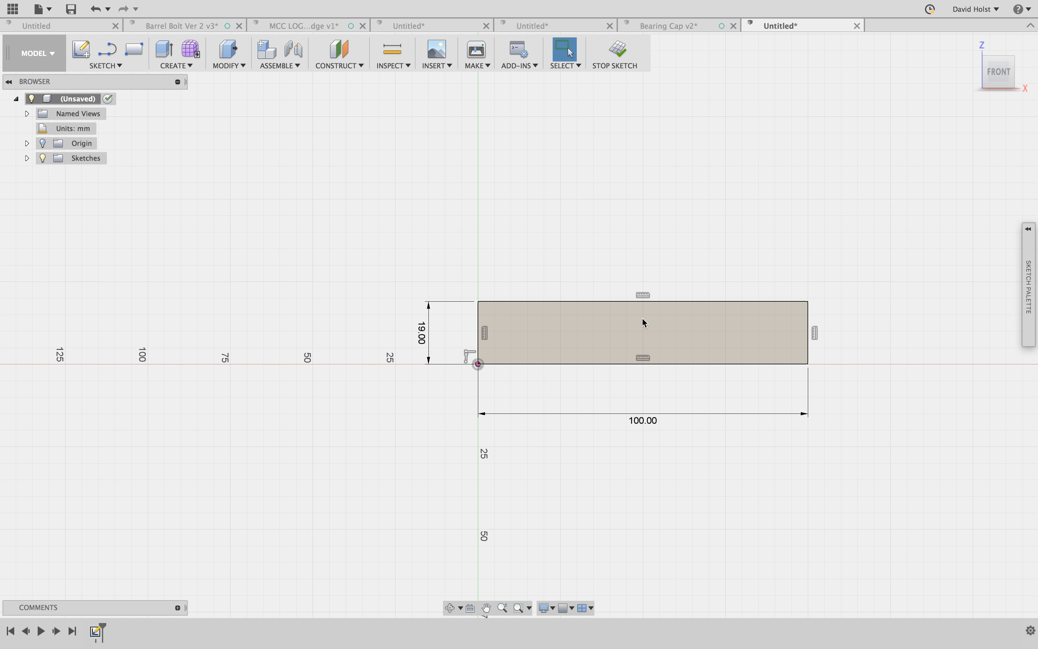
- Try extruding the rectangle to one side as a new body, and undo the extrusion
{"action": "key", "text": "q"}
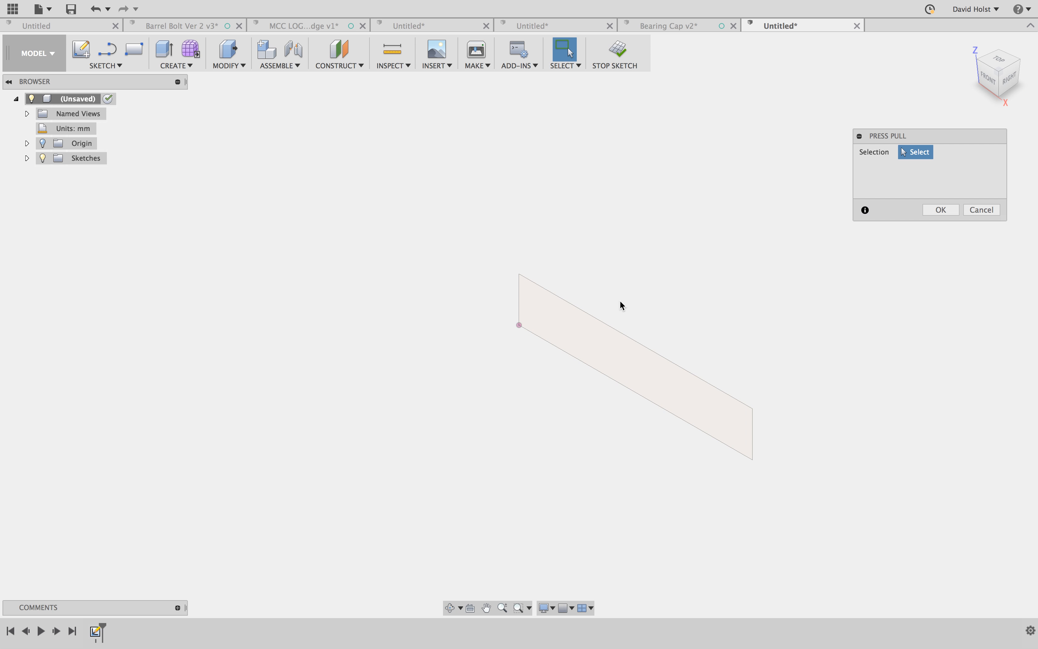
{"action": "left_click", "coordinate": [626, 356]}
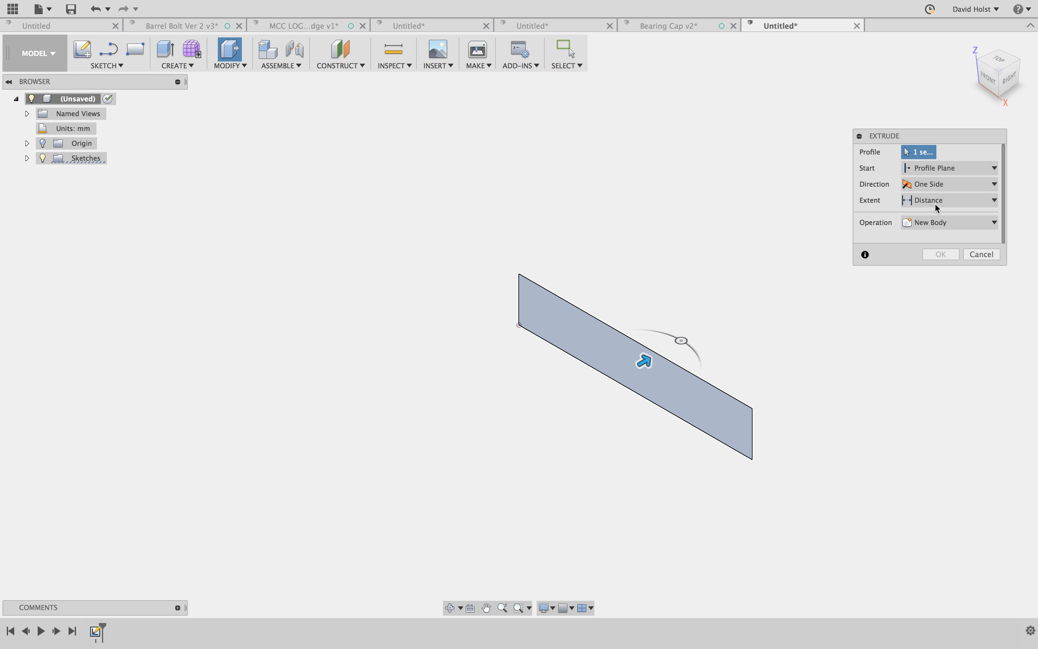
{"action": "left_click_drag", "start_coordinate": [700, 346], "coordinate": [741, 324]}
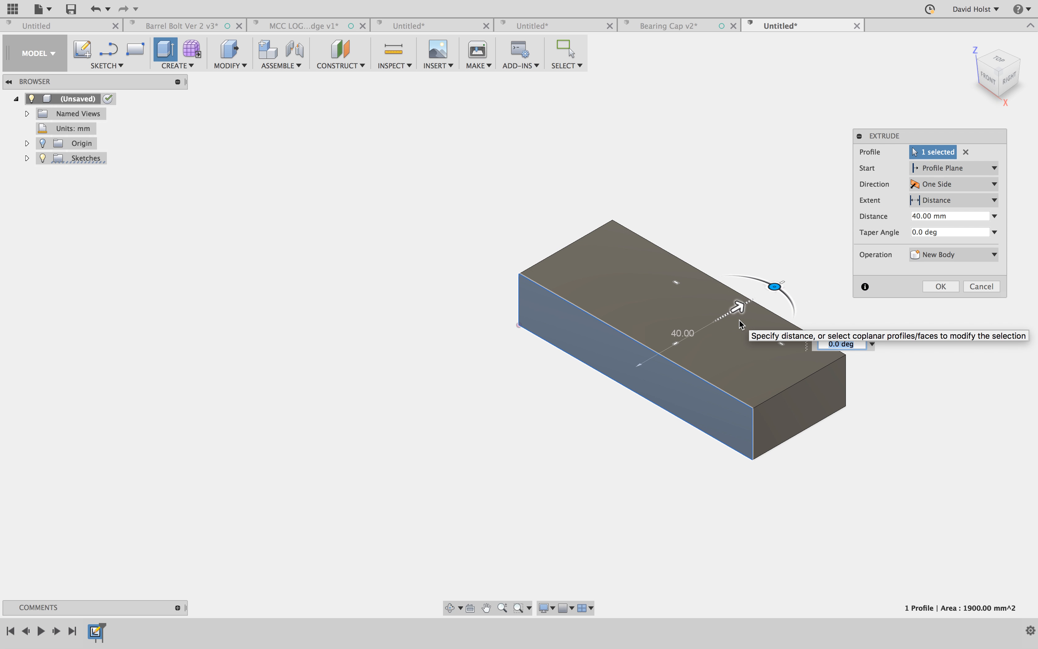
{"action": "key", "text": "Tab"}
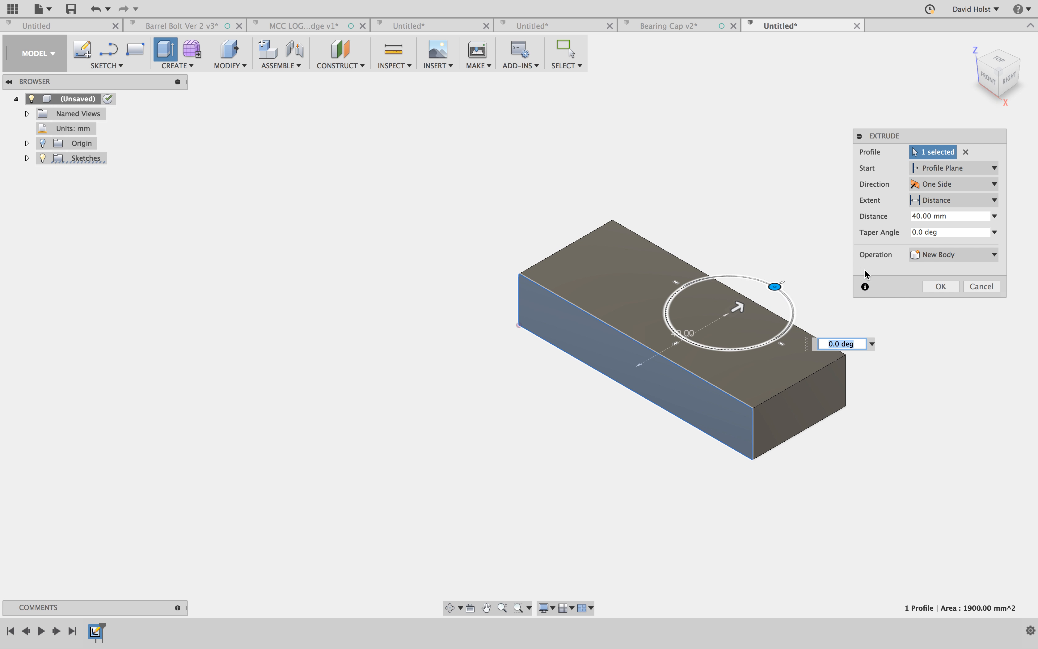
{"action": "left_click", "coordinate": [944, 216]}
{"action": "type", "text": "45"}
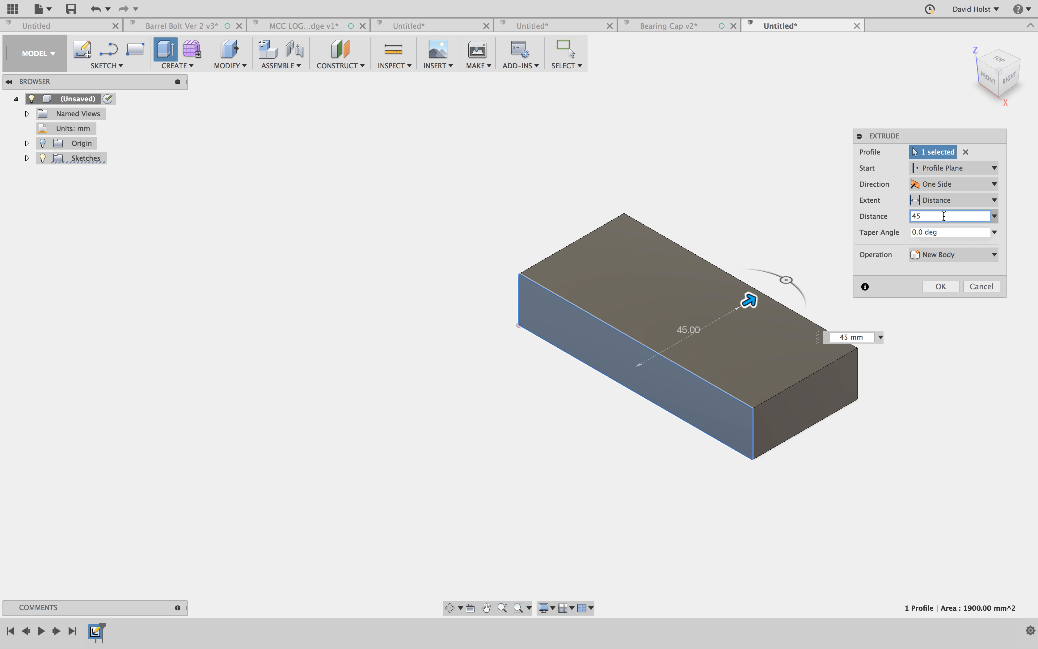
{"action": "key", "text": "Return"}
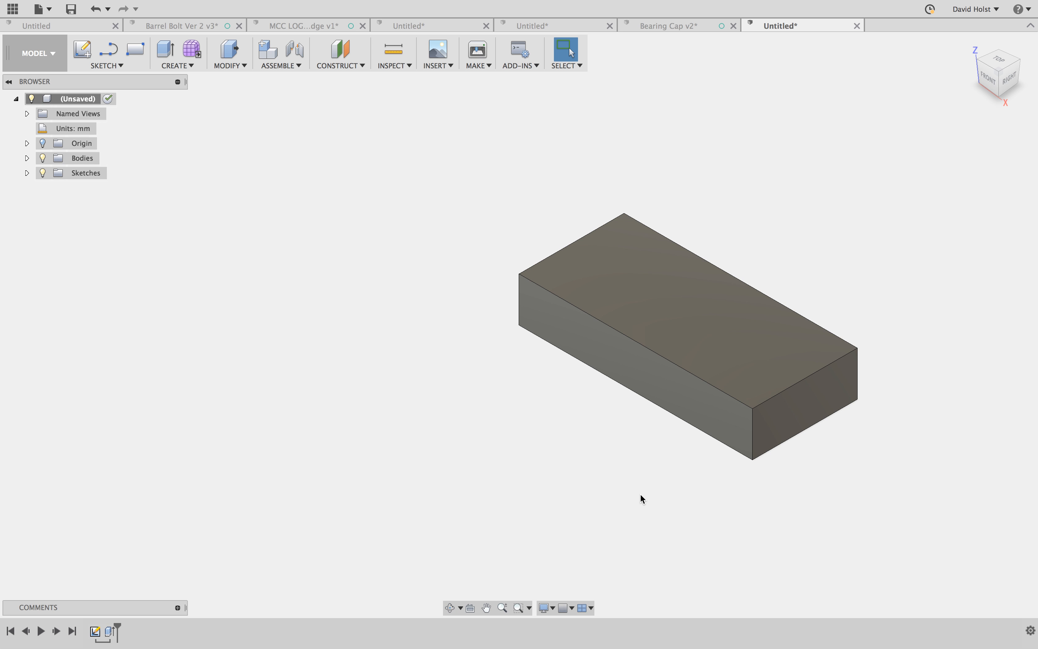
{"action": "key", "text": "super+z"}
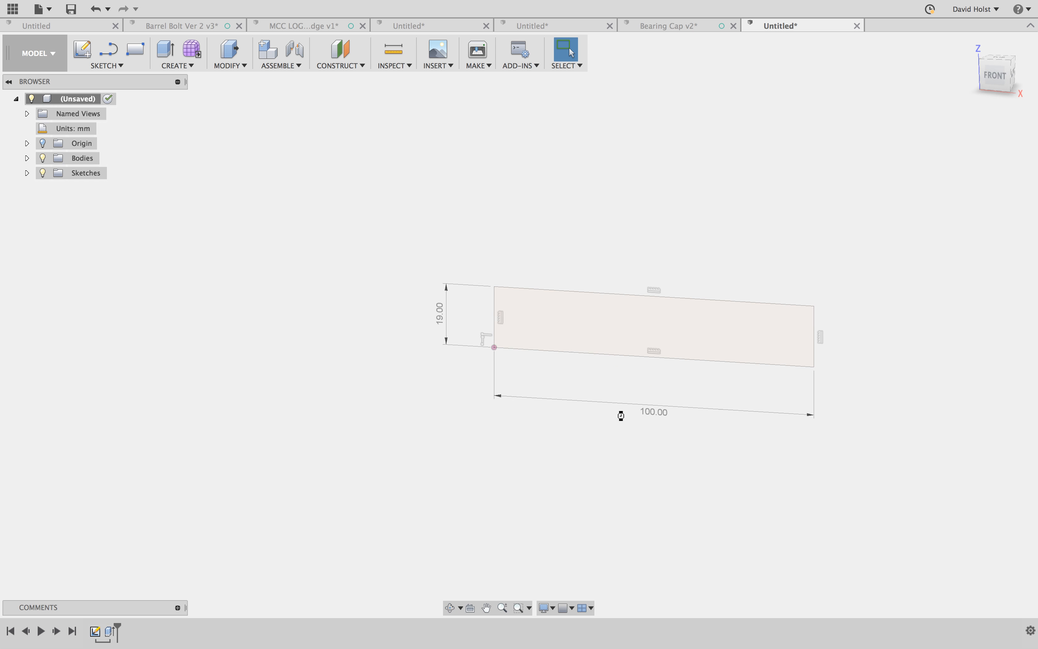
- Draw a horizontal line about 50 mm long from the rectangle's left edge, and a vertical line about 4 mm down to its bottom edge
{"action": "scroll", "coordinate": [550, 351], "scroll_direction": "up", "scroll_amount": 3}
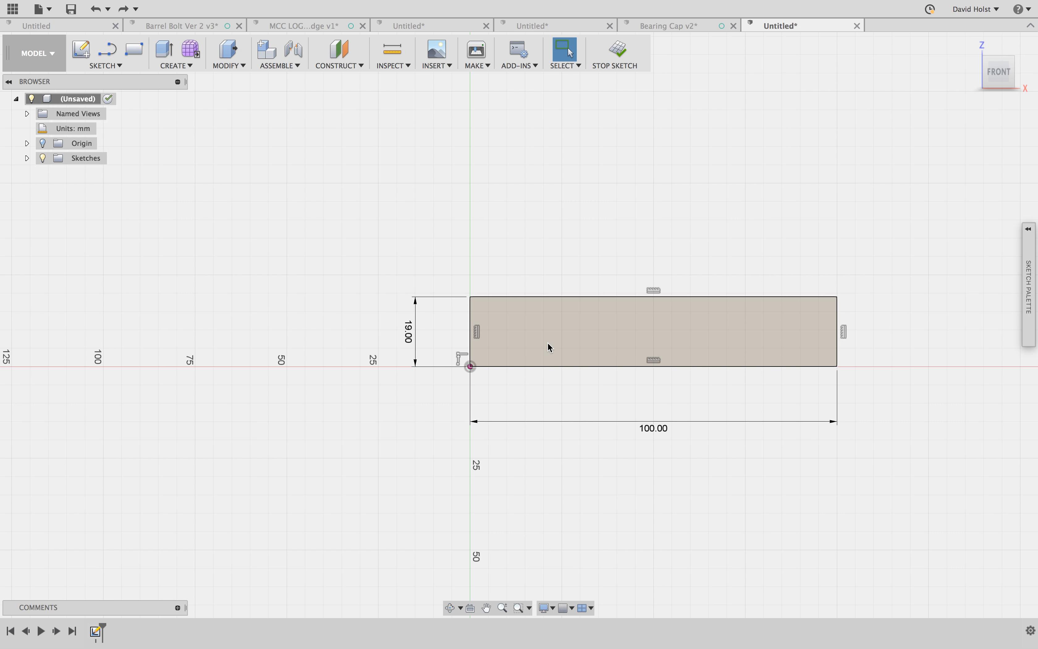
{"action": "scroll", "coordinate": [442, 348], "scroll_direction": "up", "scroll_amount": 1}
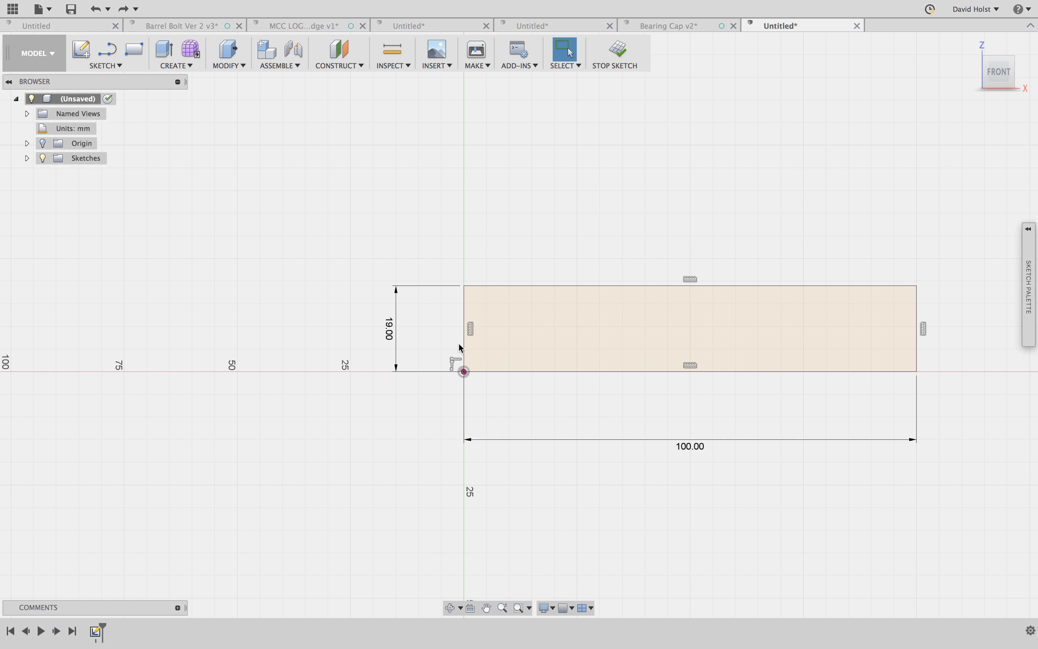
{"action": "middle_click_drag", "start_coordinate": [547, 387], "coordinate": [532, 392]}
{"action": "key", "text": "Escape"}
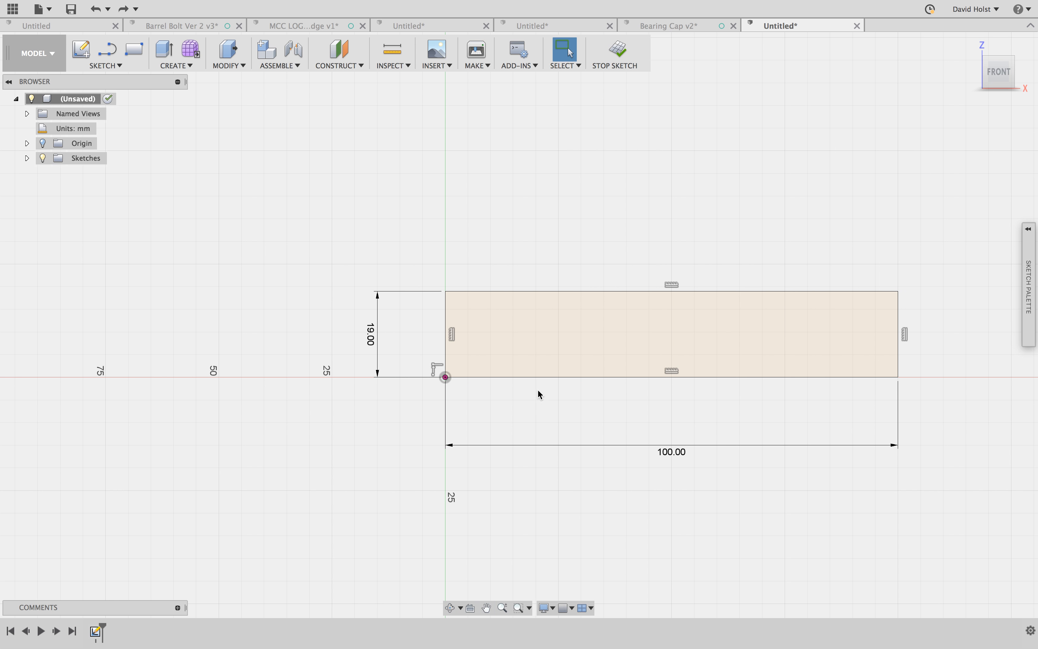
{"action": "scroll", "coordinate": [515, 386], "scroll_direction": "up", "scroll_amount": 1}
{"action": "key", "text": "l"}
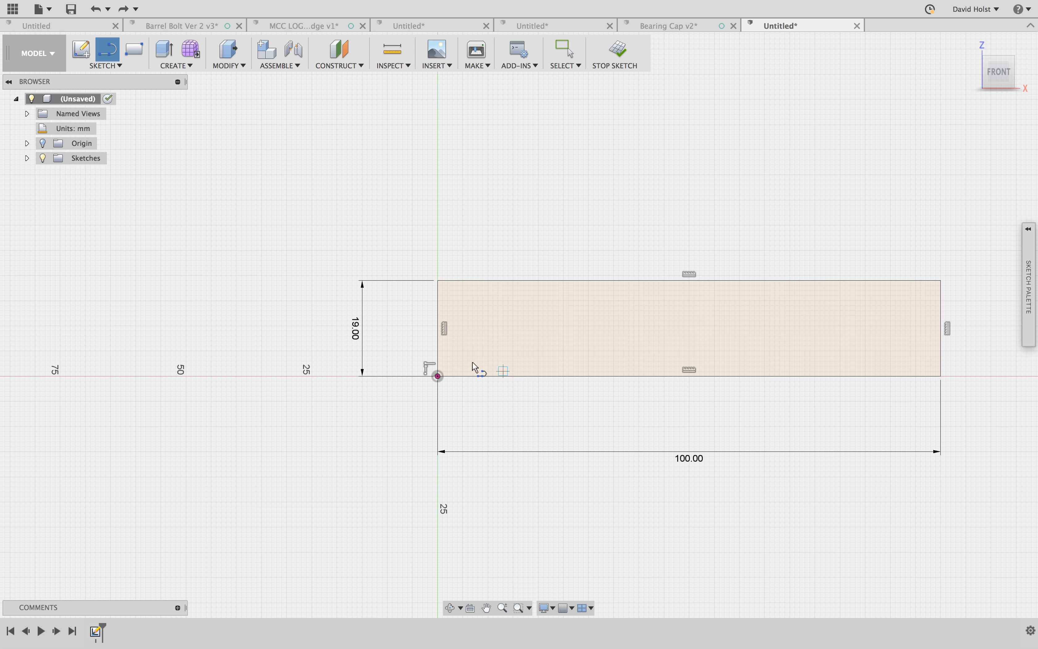
{"action": "left_click", "coordinate": [438, 355]}
{"action": "left_click", "coordinate": [689, 356]}
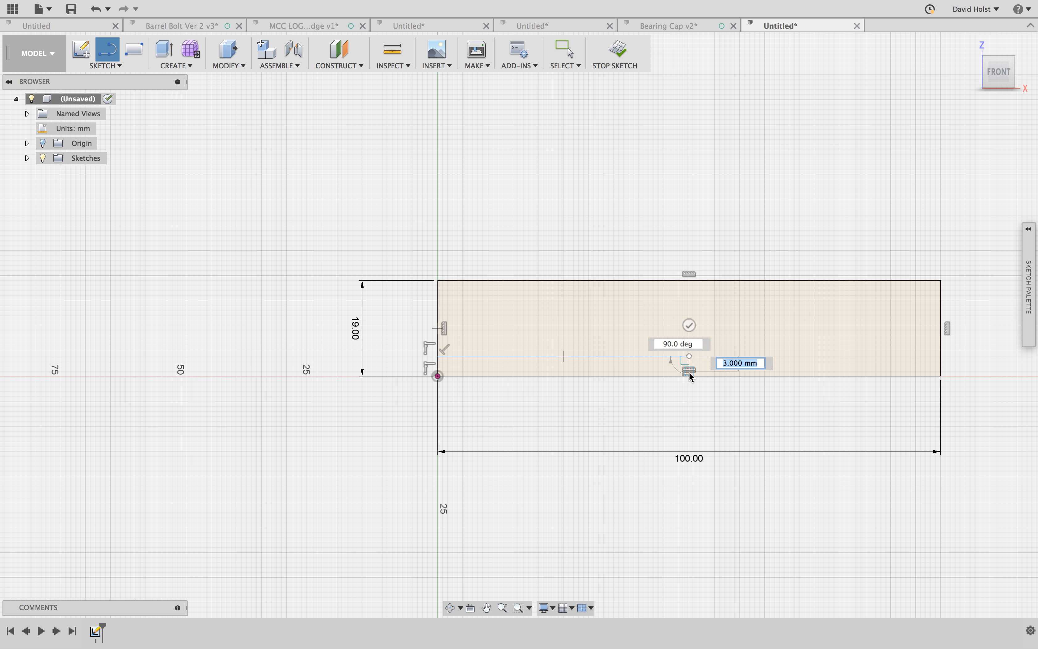
{"action": "left_click", "coordinate": [688, 374]}
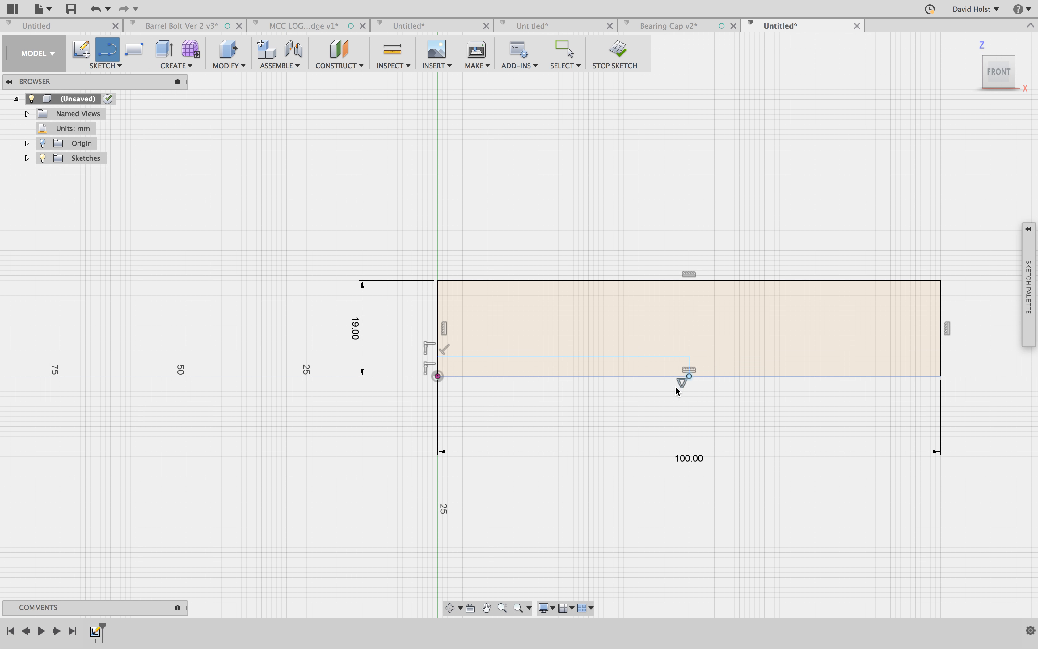
{"action": "key", "text": "Escape"}
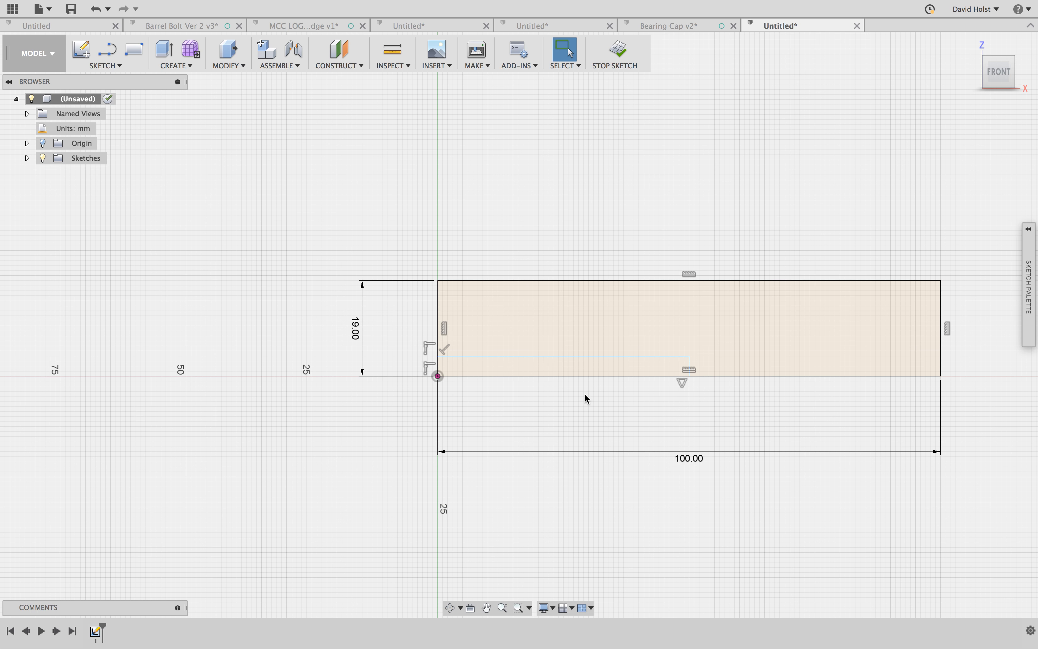
- Trim the rectangle's bottom and left edge segments below the new lines to open a notch in the lower-left corner
{"action": "key", "text": "r"}
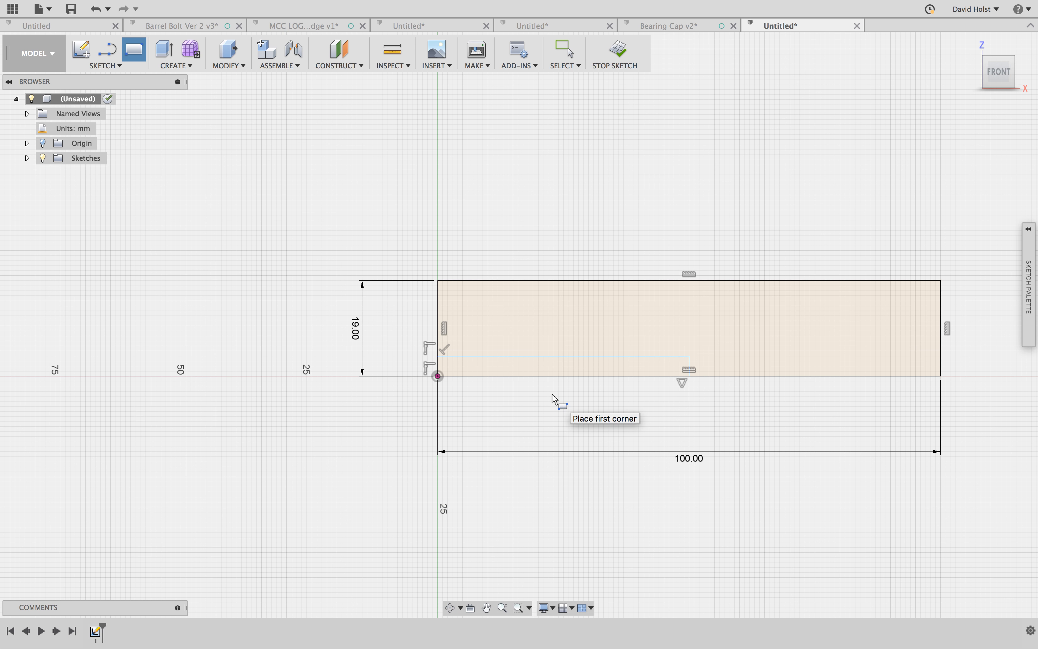
{"action": "key", "text": "Escape"}
{"action": "key", "text": "t"}
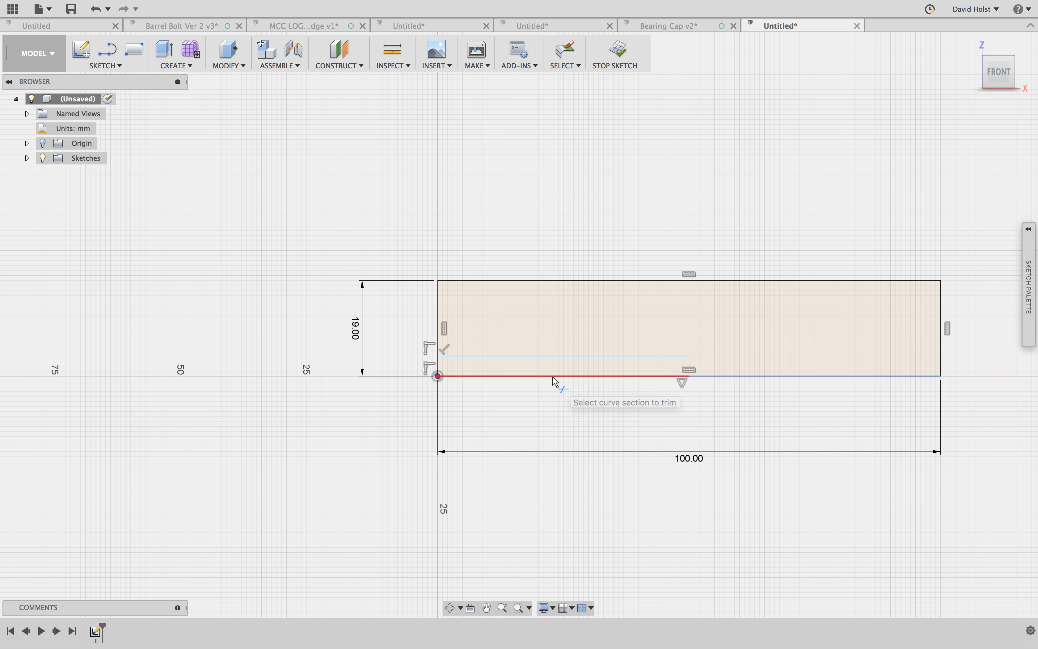
{"action": "left_click", "coordinate": [556, 378]}
{"action": "left_click", "coordinate": [438, 368]}
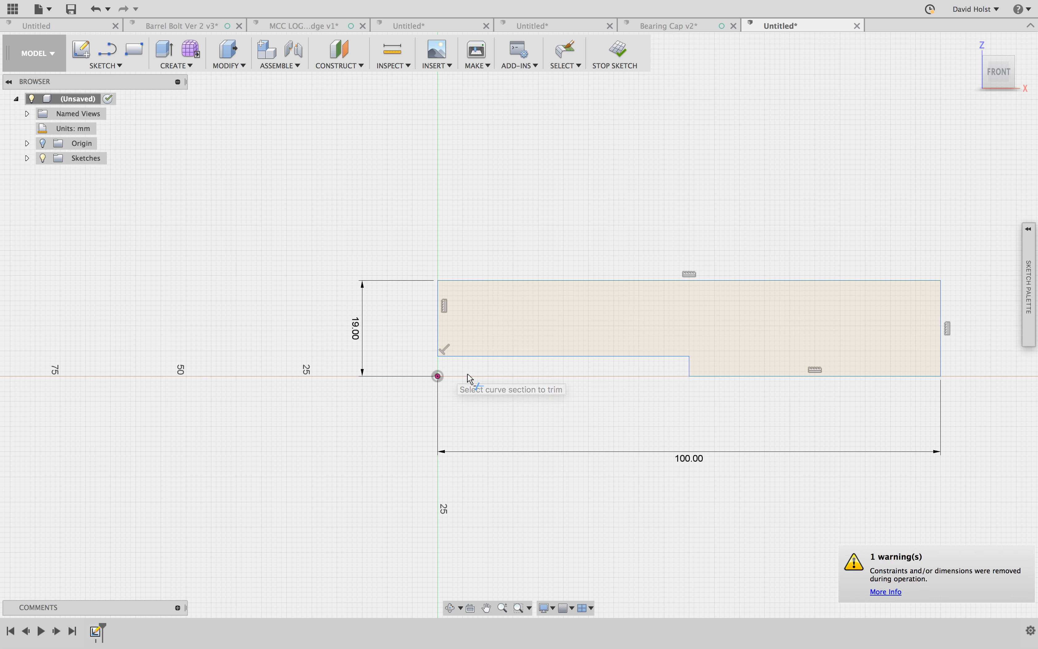
{"action": "key", "text": "Escape"}
- Dimension the notch's horizontal edge to 63 mm
{"action": "key", "text": "d"}
{"action": "left_click", "coordinate": [557, 357]}
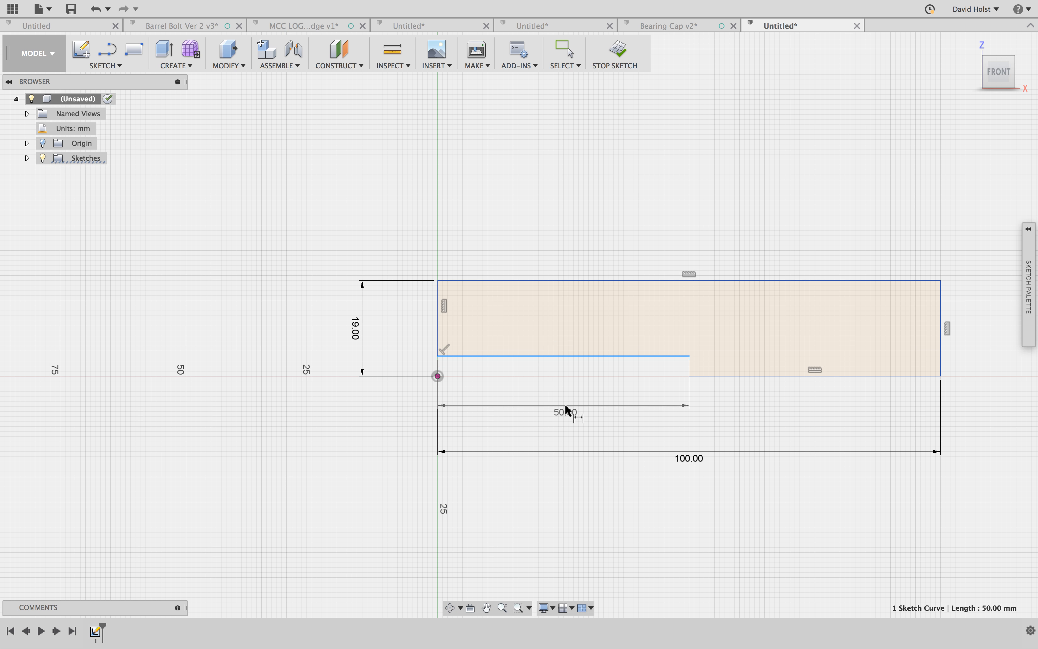
{"action": "left_click", "coordinate": [565, 410]}
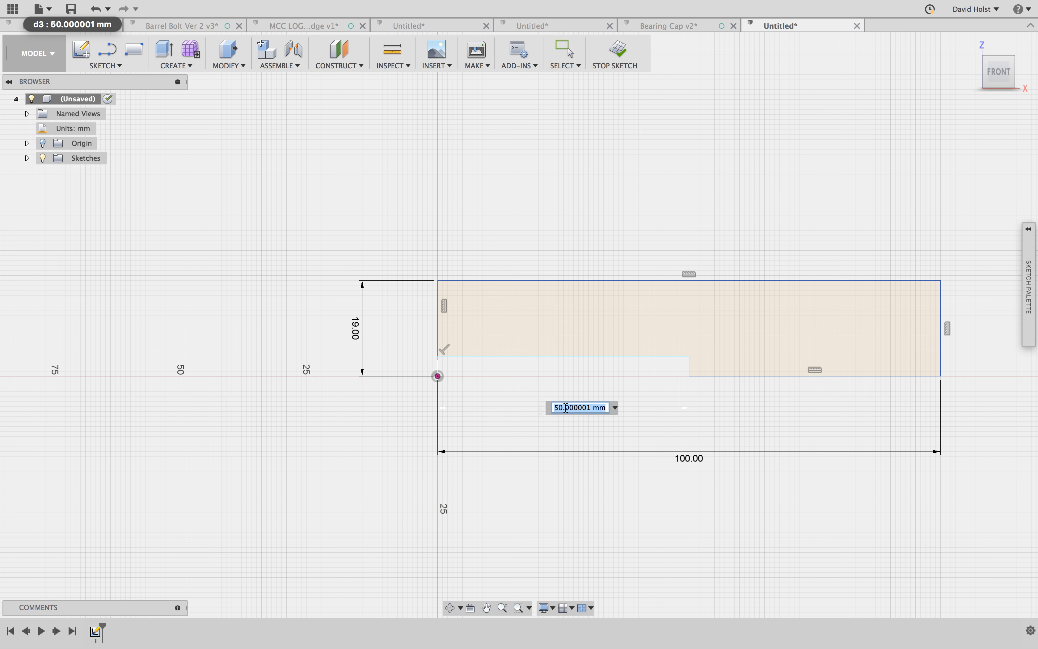
{"action": "type", "text": "63"}
{"action": "key", "text": "Return"}
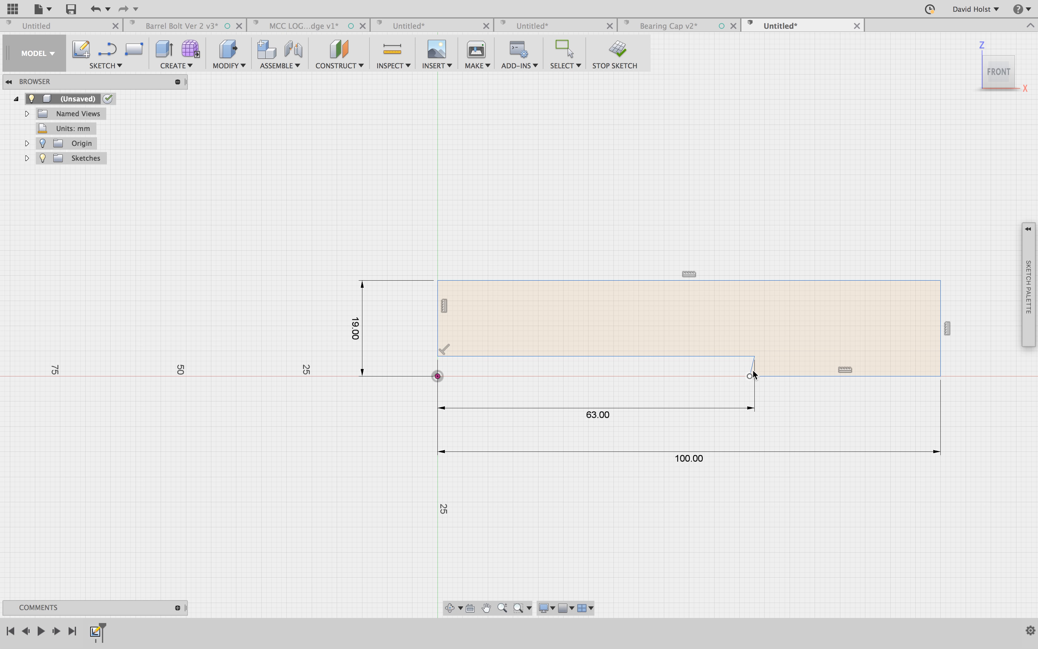
- Dimension the vertical height of the notch's short slanted edge to 6 mm
{"action": "scroll", "coordinate": [753, 371], "scroll_direction": "up", "scroll_amount": 4}
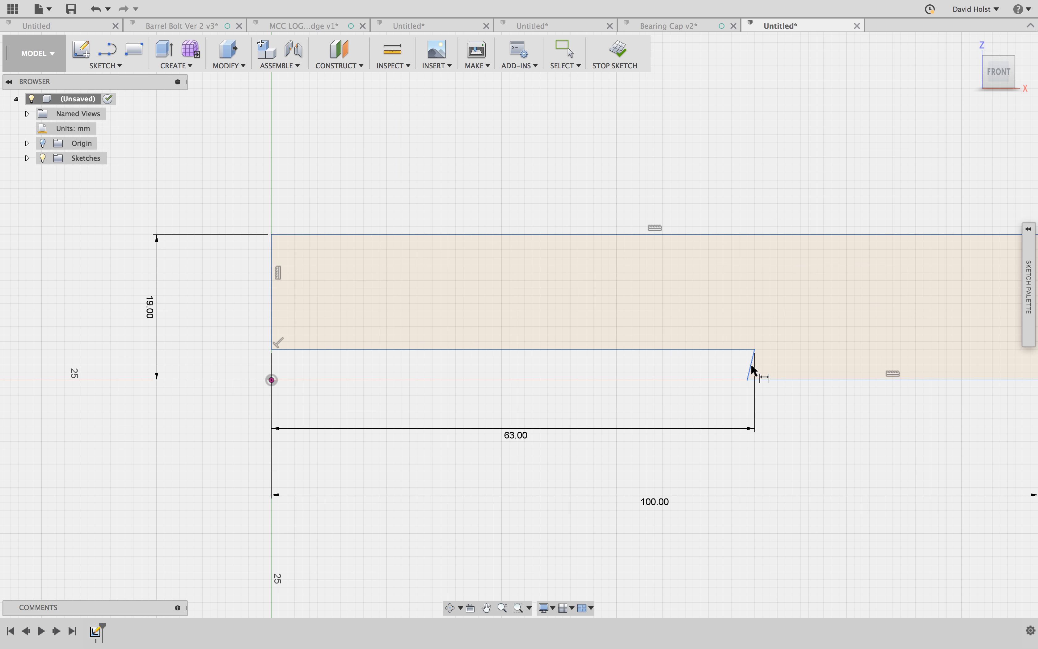
{"action": "left_click", "coordinate": [751, 363]}
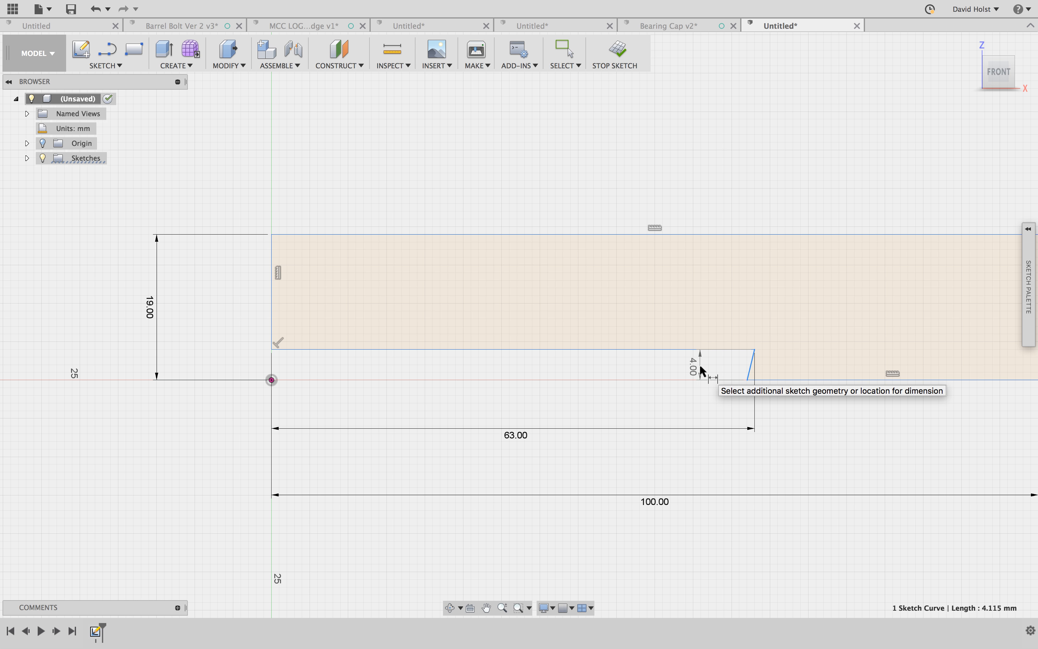
{"action": "left_click", "coordinate": [699, 366]}
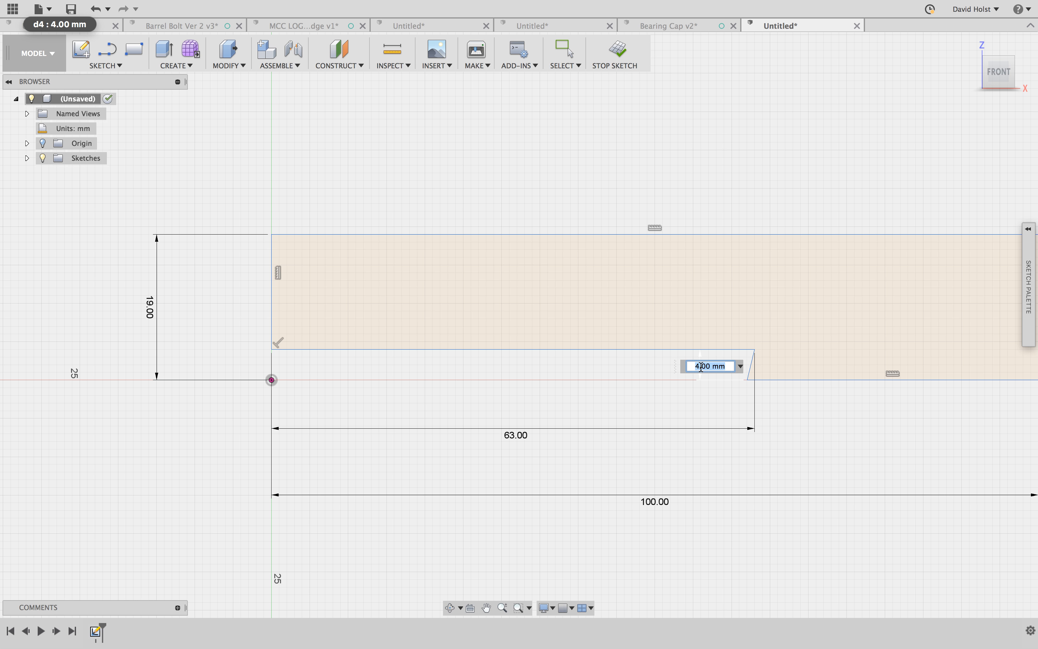
{"action": "type", "text": "6"}
{"action": "key", "text": "Return"}
{"action": "mouse_move", "coordinate": [815, 424]}
{"action": "middle_mouse_down"}
{"action": "mouse_move", "coordinate": [620, 440]}
{"action": "mouse_move", "coordinate": [635, 434]}
{"action": "middle_mouse_up"}
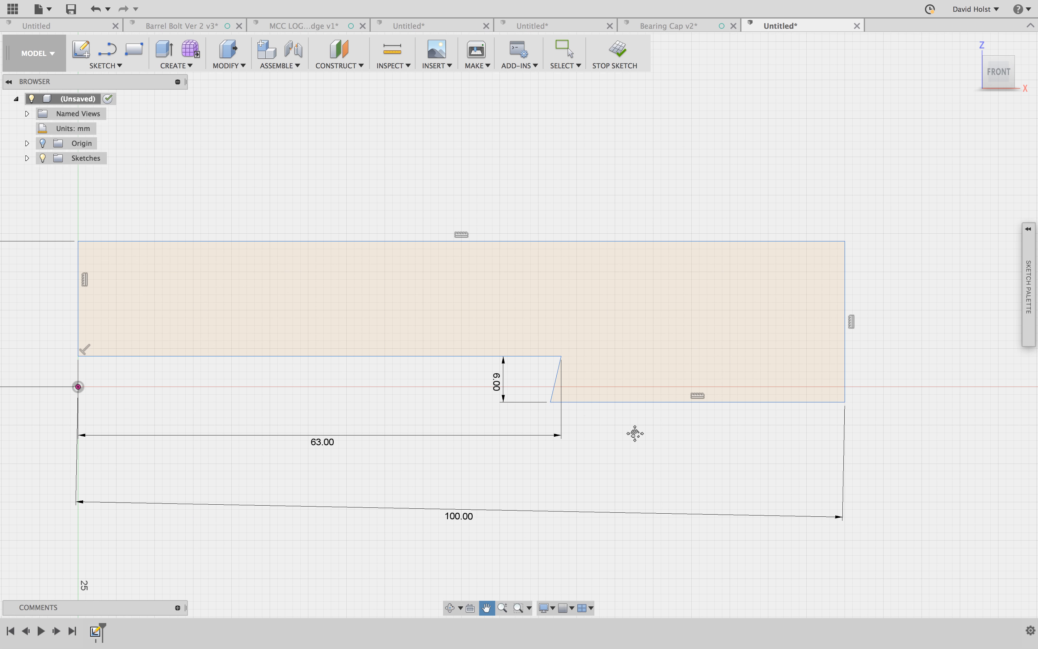
{"action": "scroll", "coordinate": [557, 401], "scroll_direction": "up", "scroll_amount": 1}
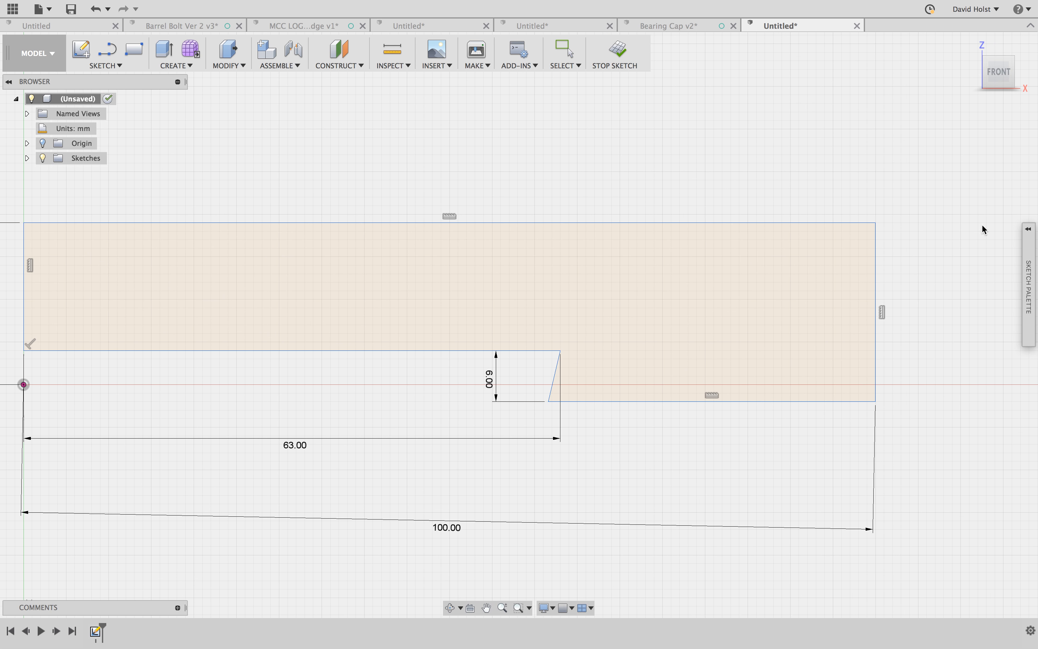
{"action": "key", "text": "Escape"}
{"action": "key", "text": "c"}
{"action": "key", "text": "Escape"}
{"action": "type", "text": "scon"}
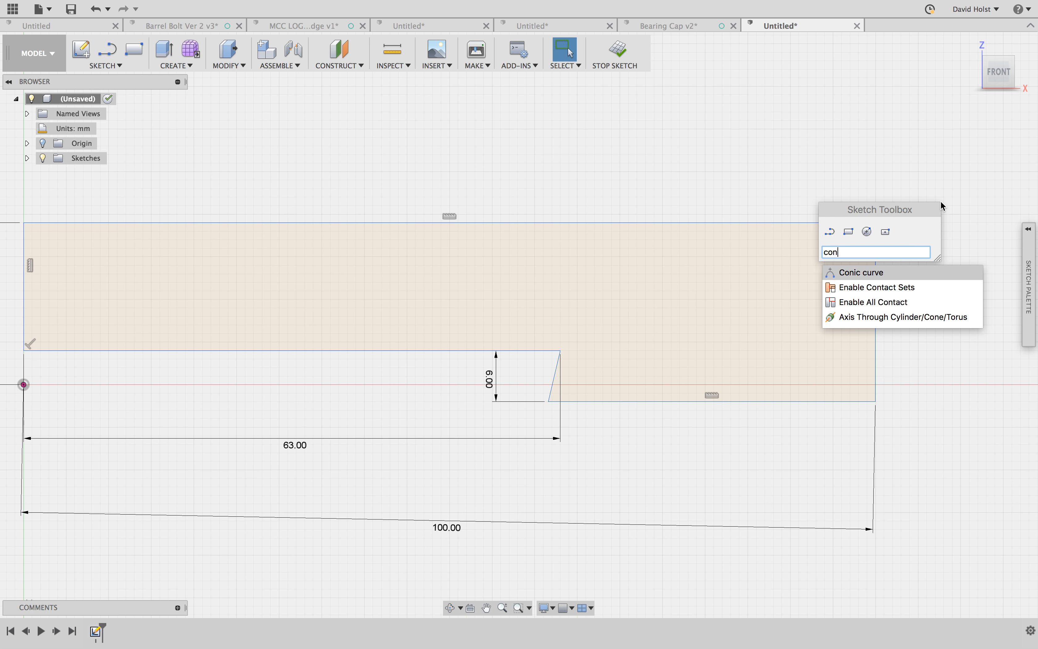
- Constrain the notch's short slanted edge to be perpendicular to the profile's bottom edge
{"action": "left_click", "coordinate": [1029, 230]}
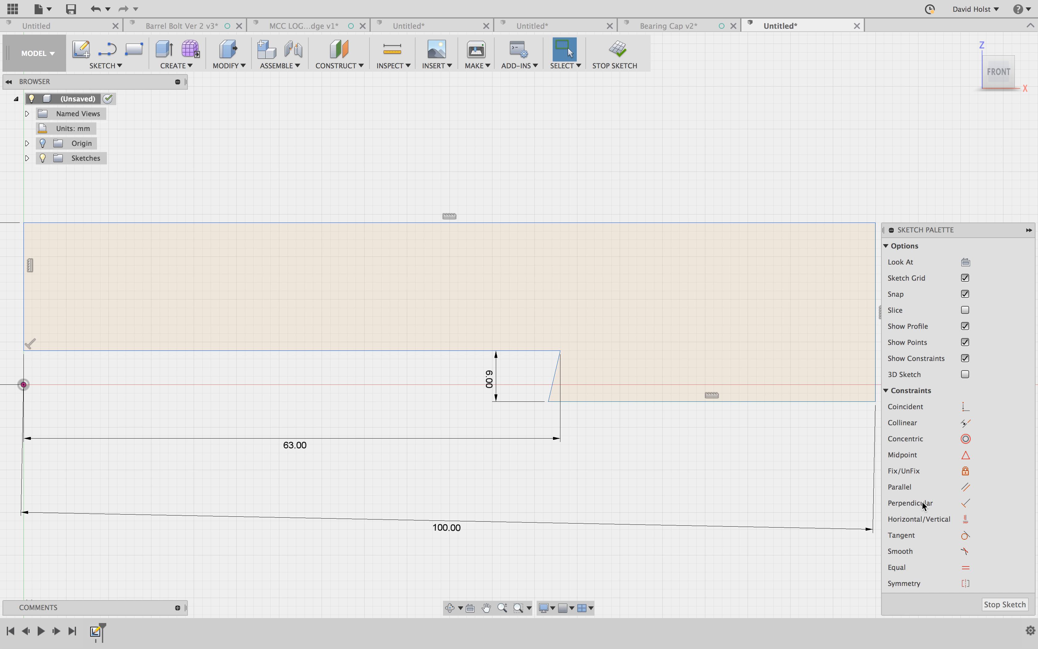
{"action": "left_click", "coordinate": [965, 503]}
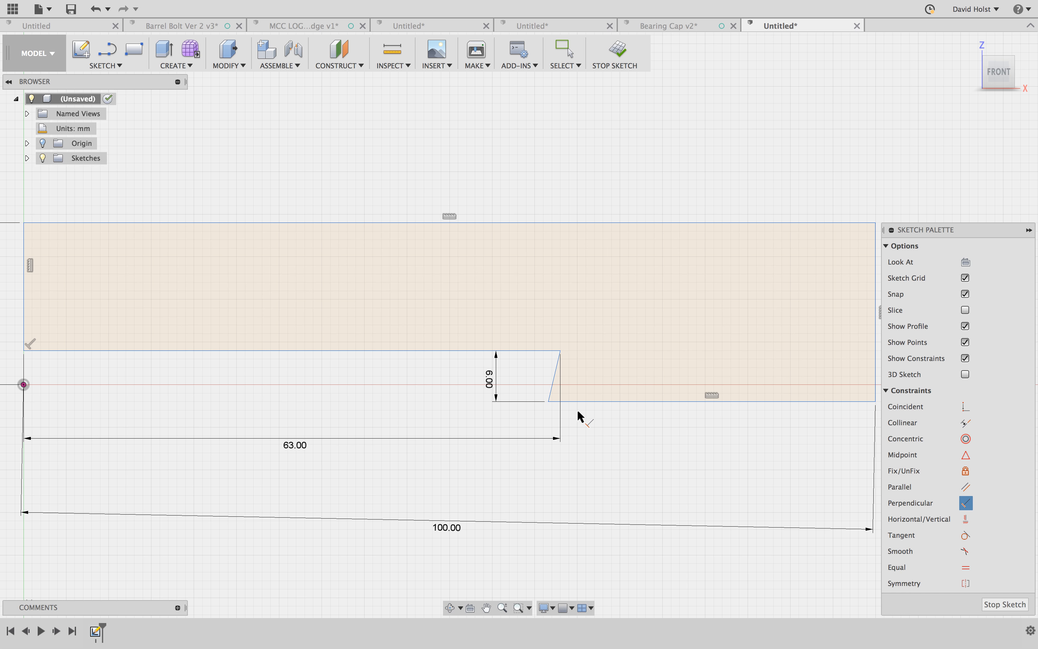
{"action": "left_click", "coordinate": [553, 381]}
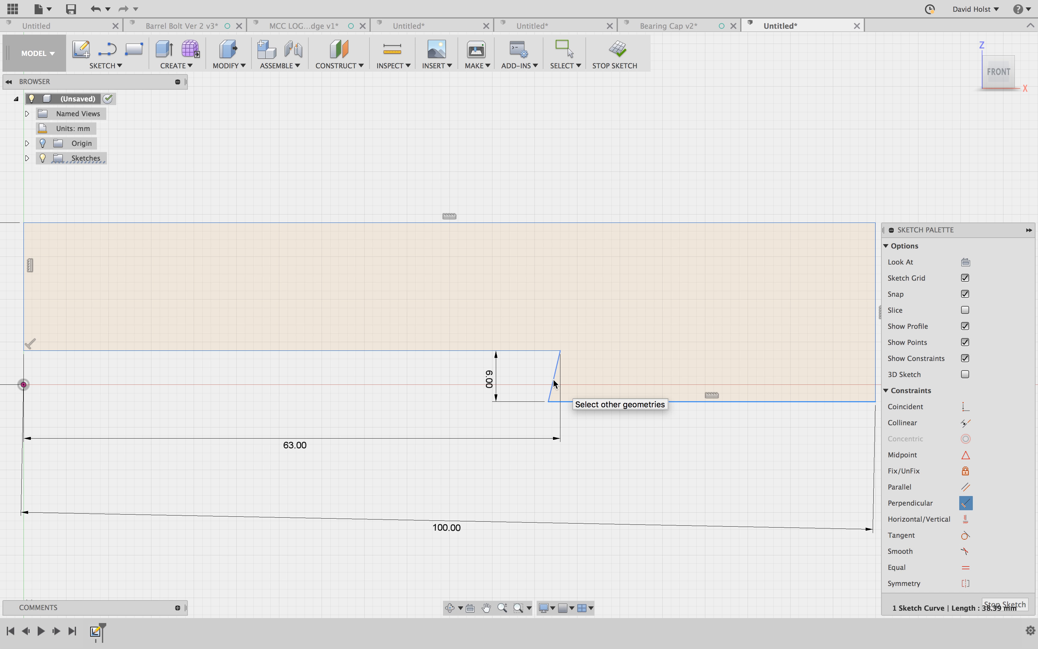
{"action": "left_click", "coordinate": [561, 400]}
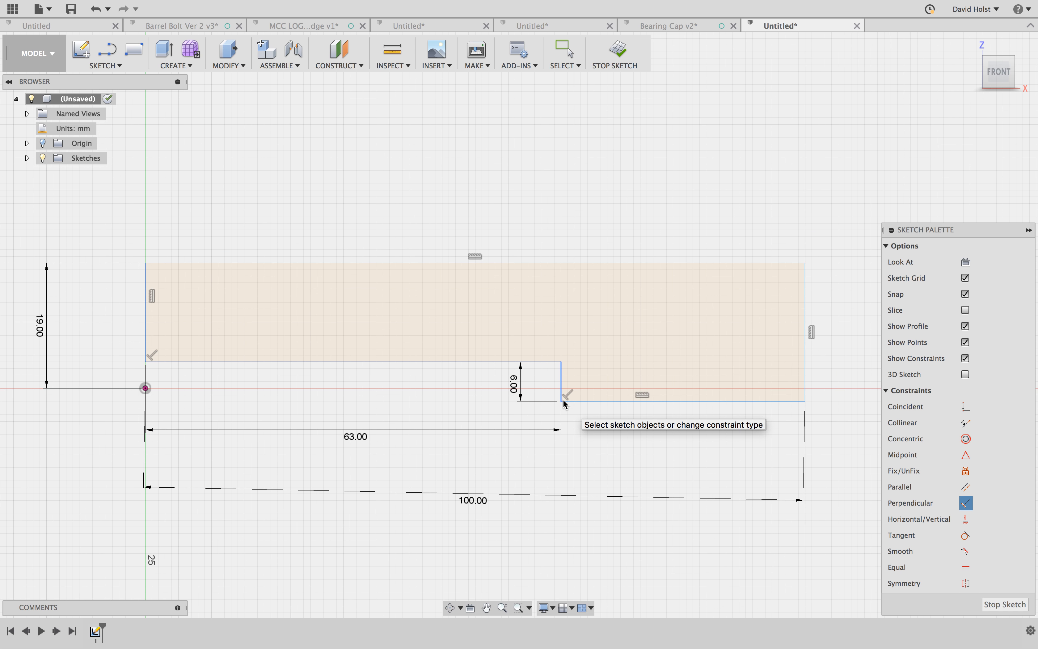
{"action": "key", "text": "Escape"}
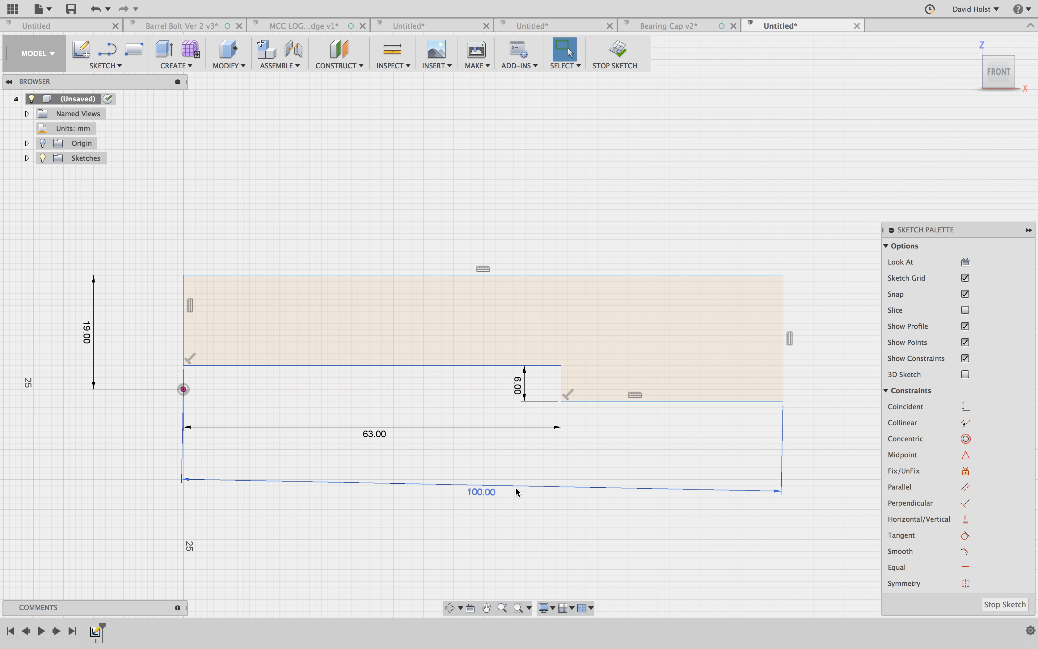
- Delete the skewed overall length dimension and dimension the profile's top edge to 100 mm instead
{"action": "left_click", "coordinate": [516, 489]}
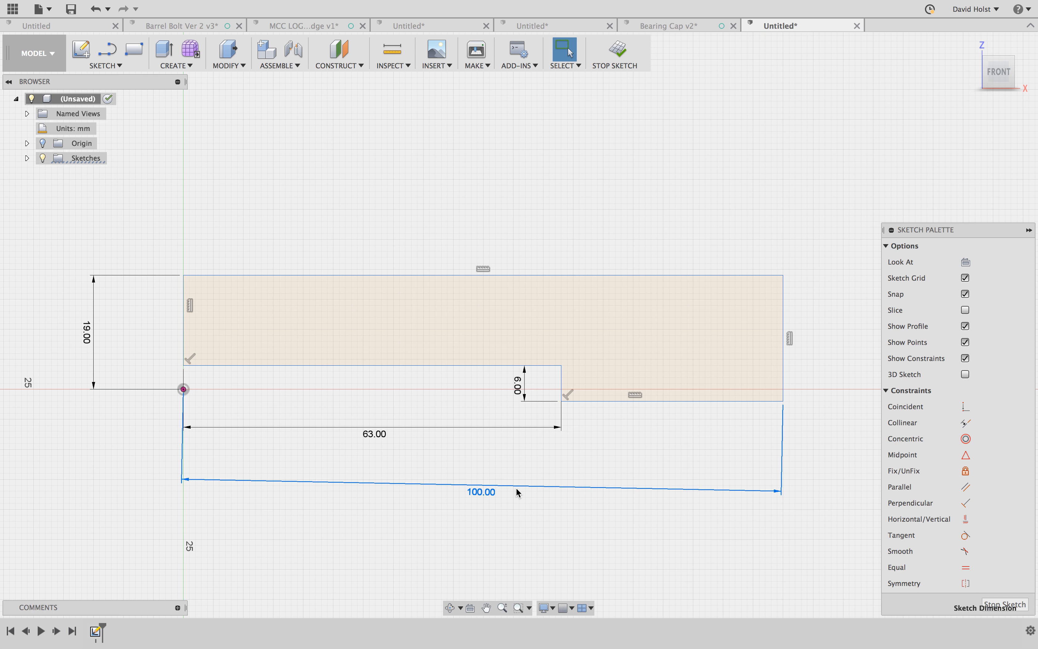
{"action": "key", "text": "Delete"}
{"action": "key", "text": "d"}
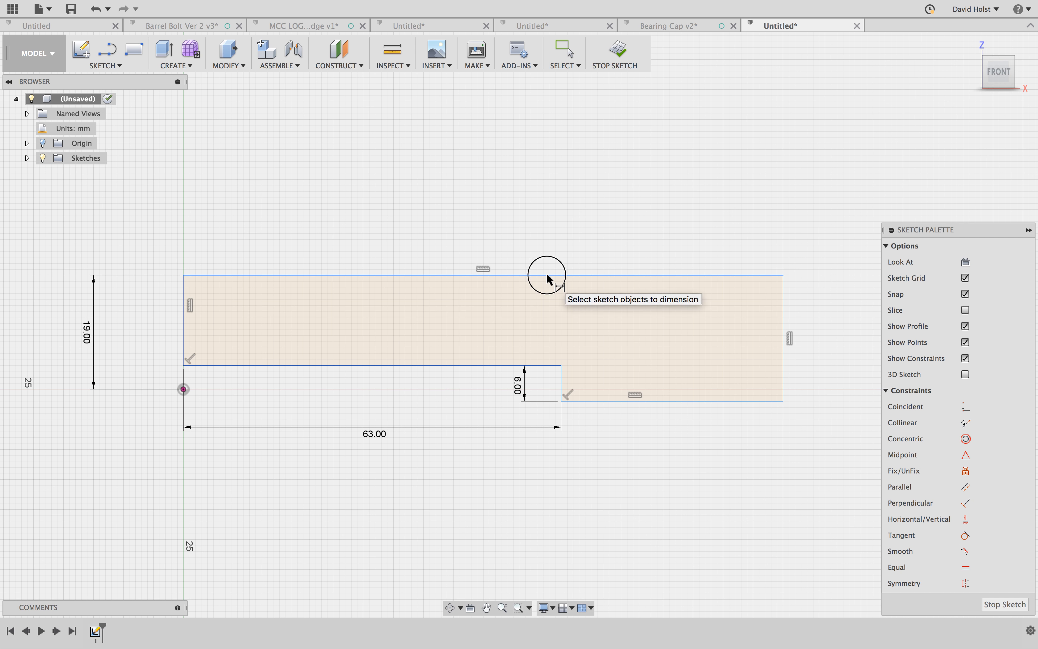
{"action": "left_click", "coordinate": [546, 276]}
{"action": "left_click", "coordinate": [504, 192]}
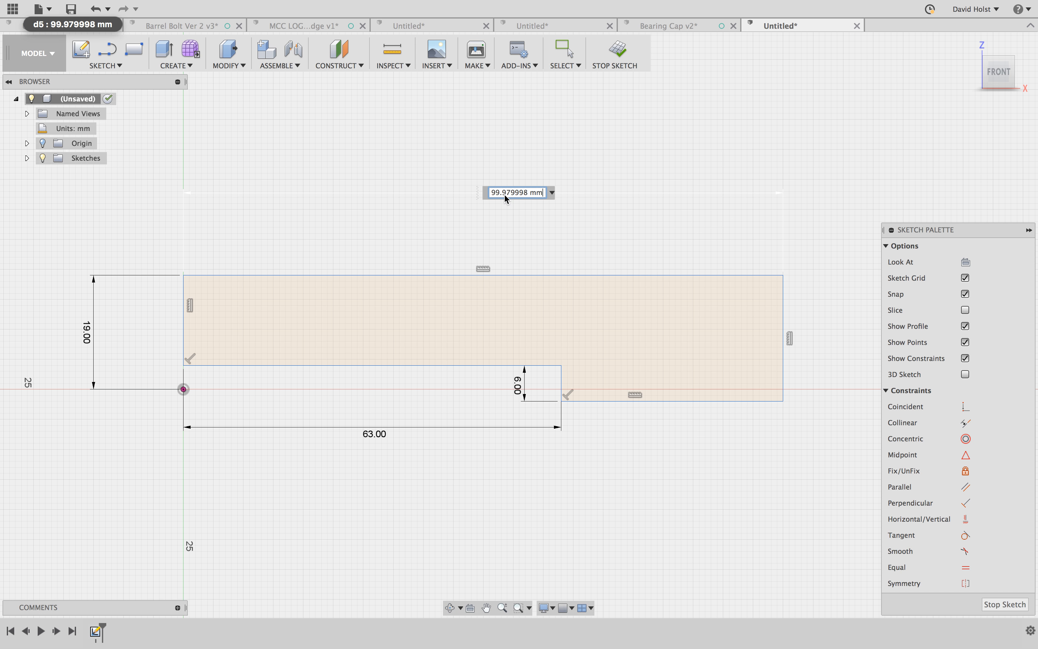
{"action": "type", "text": "100"}
{"action": "key", "text": "Return"}
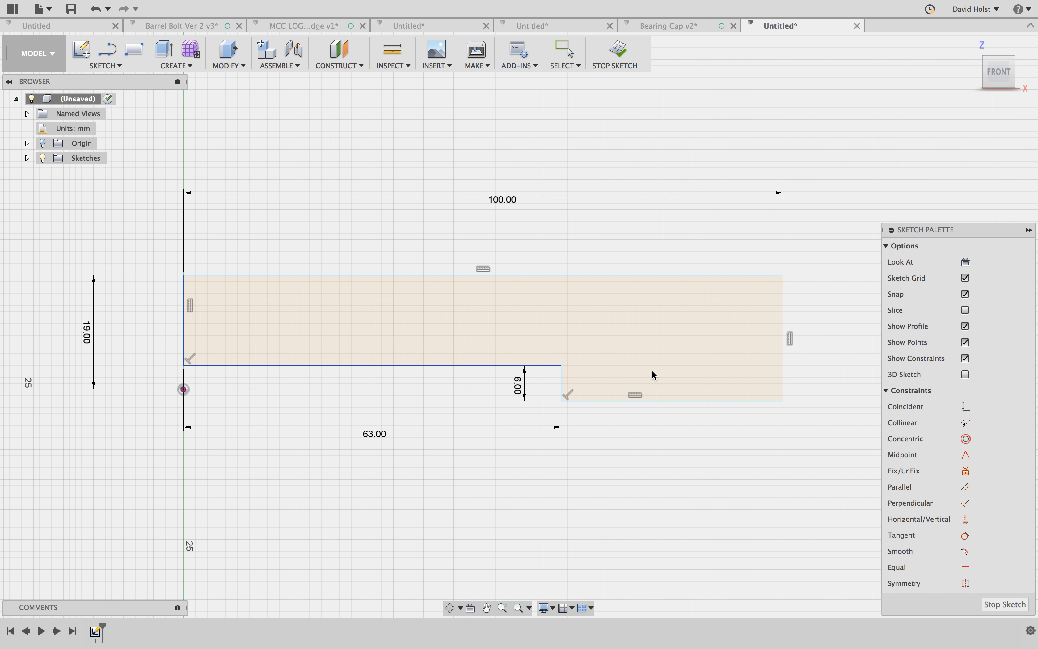
- Extrude the notched profile 45 mm as a new body
{"action": "key", "text": "q"}
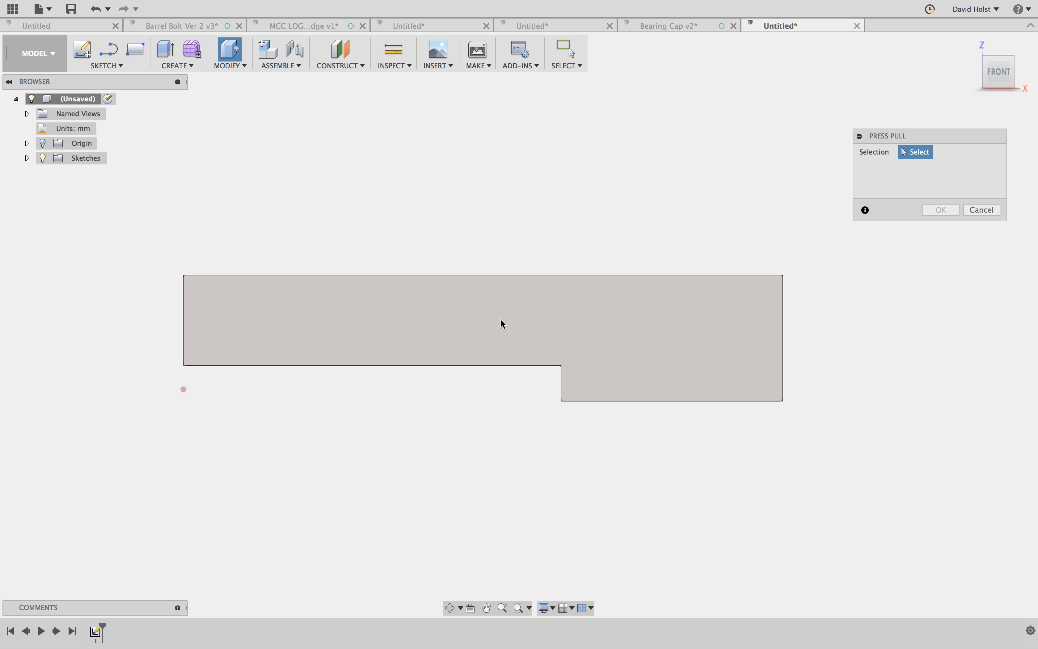
{"action": "left_click", "coordinate": [585, 303]}
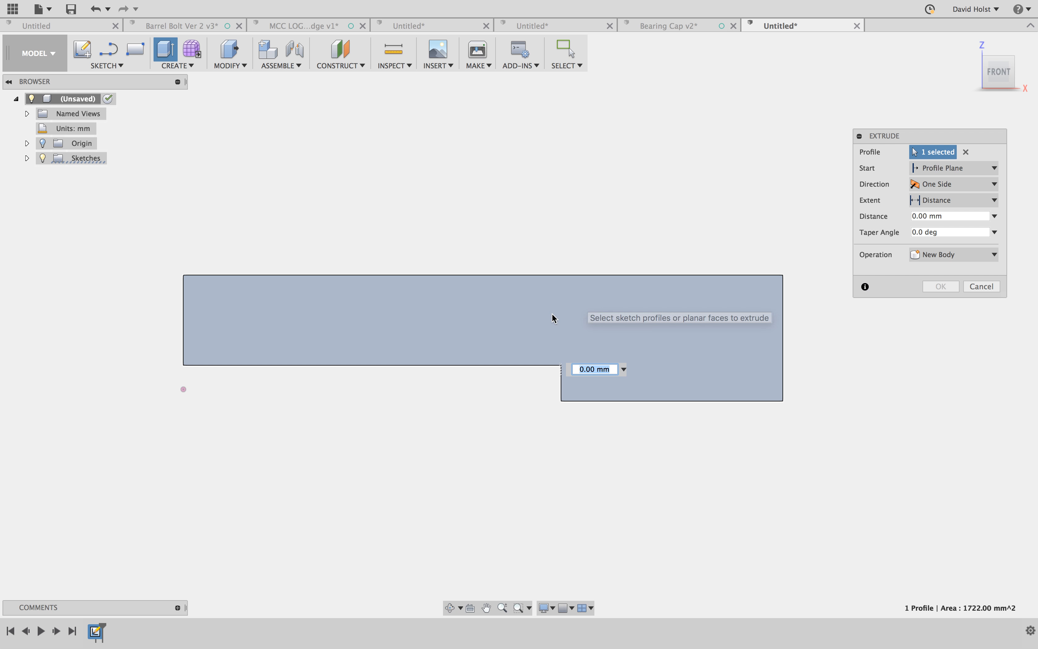
{"action": "type", "text": "45"}
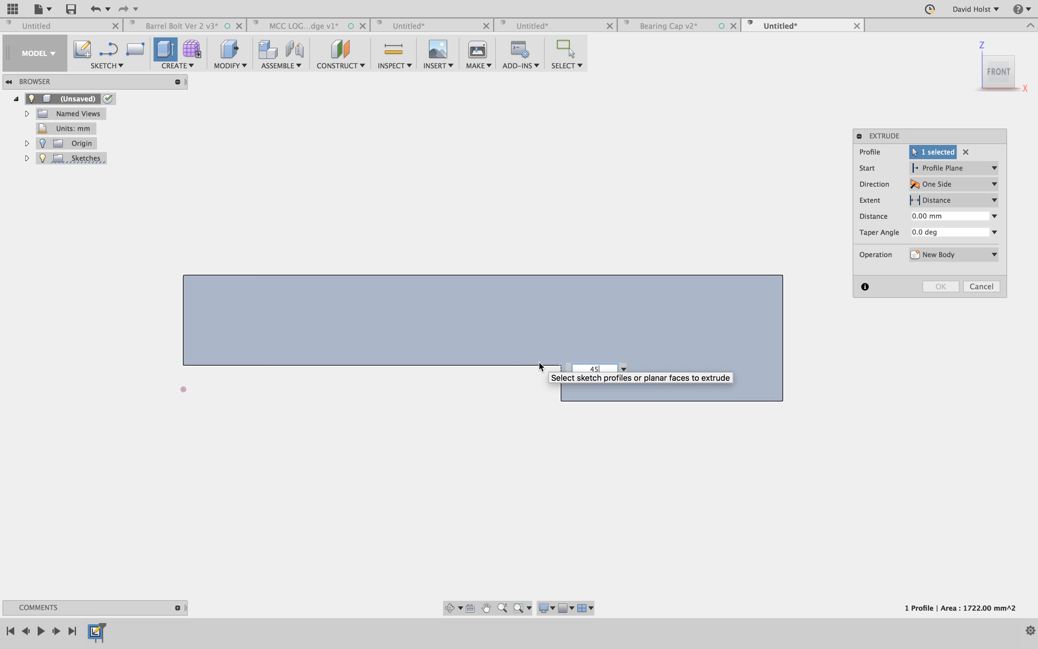
{"action": "key", "text": "Return"}
- Fillet the vertical edge between the front and right faces with a 19 mm radius
{"action": "middle_click_drag", "start_coordinate": [890, 419], "coordinate": [757, 428], "text": "shift"}
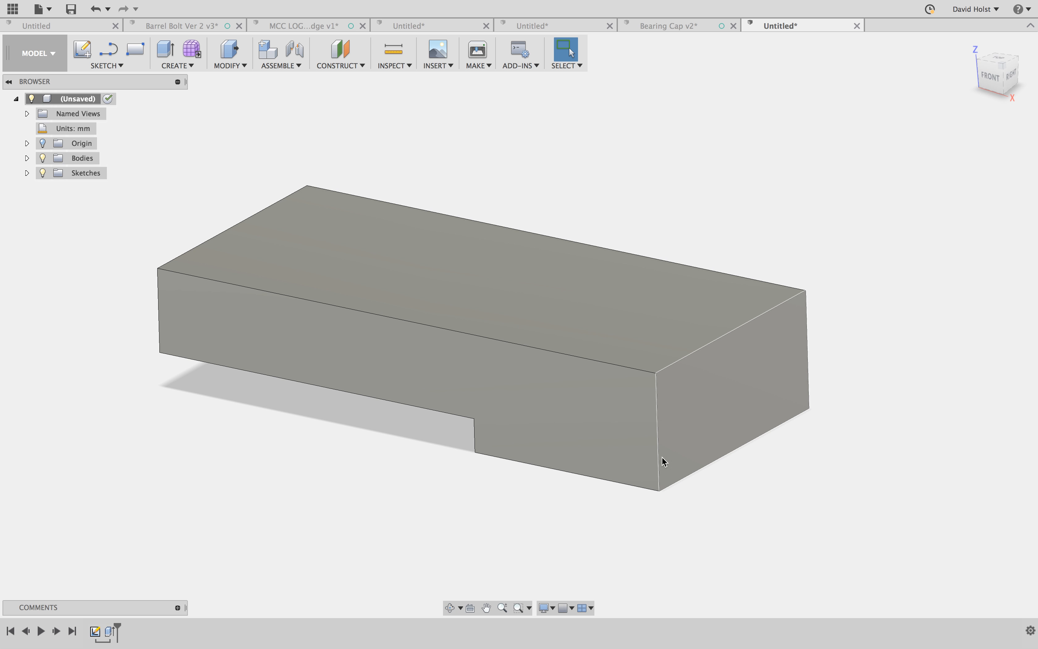
{"action": "key", "text": "f"}
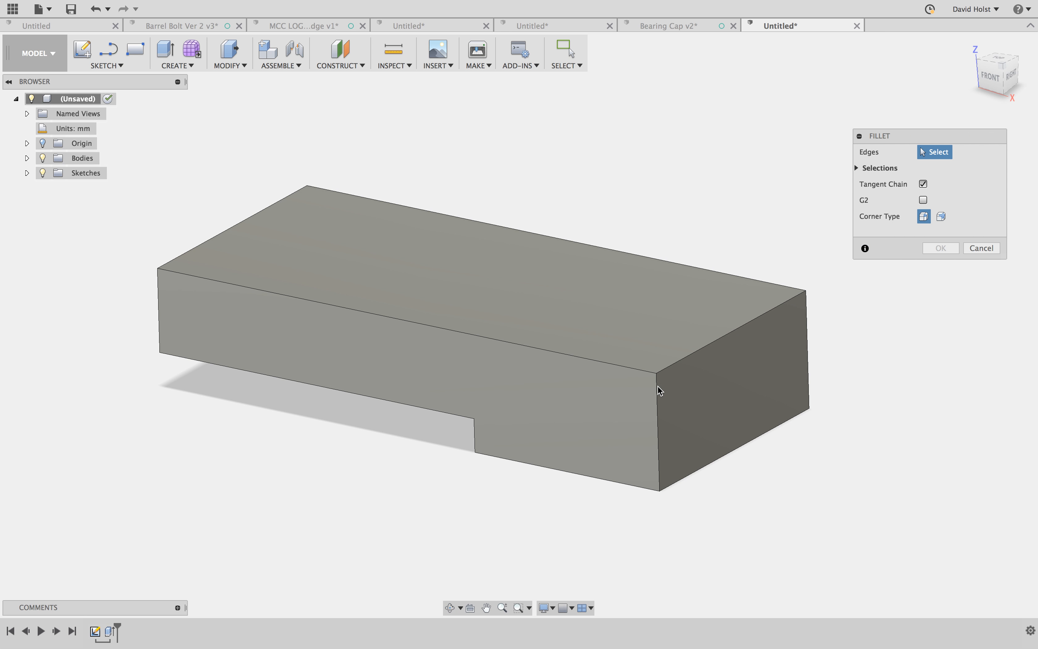
{"action": "left_click", "coordinate": [656, 396]}
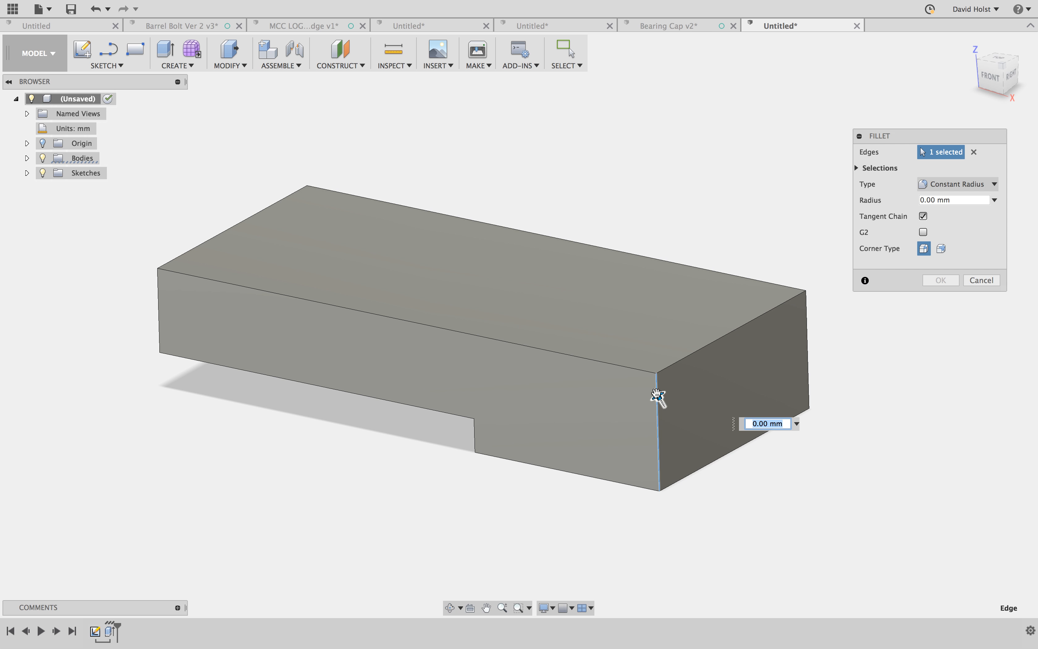
{"action": "type", "text": "19"}
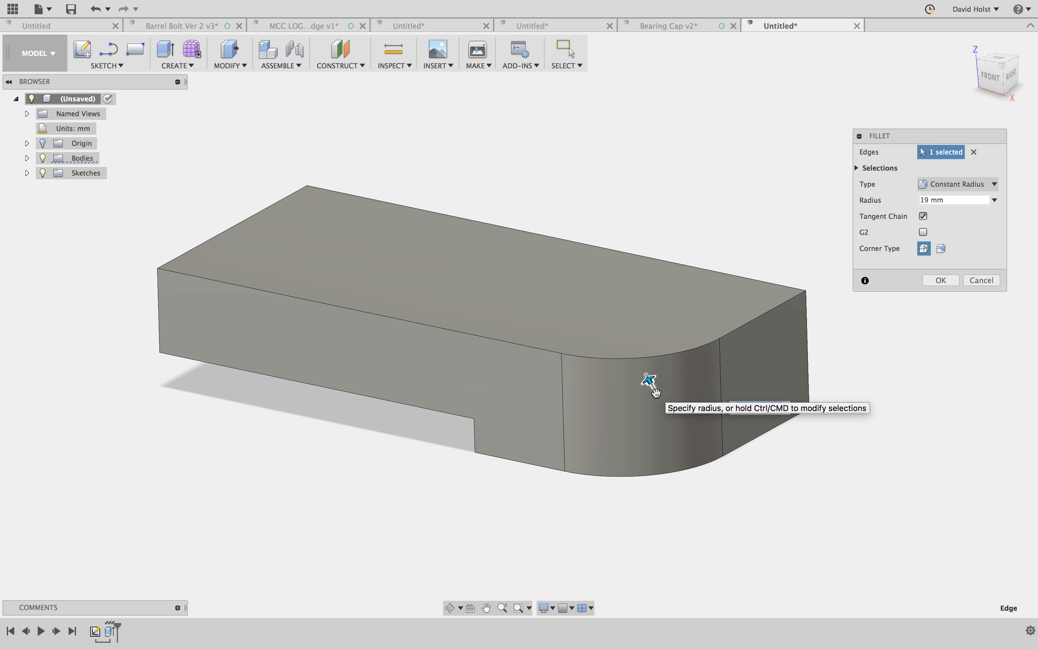
{"action": "key", "text": "Return"}
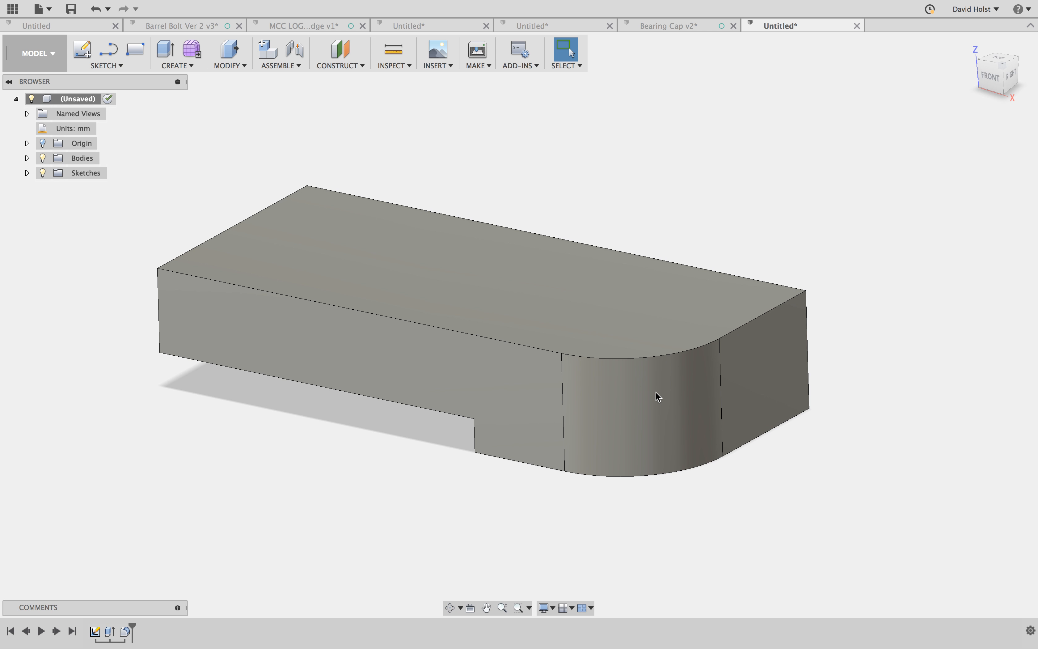
- Start a new sketch on the back face of the body
{"action": "middle_click_drag", "start_coordinate": [599, 305], "coordinate": [600, 309], "text": "shift"}
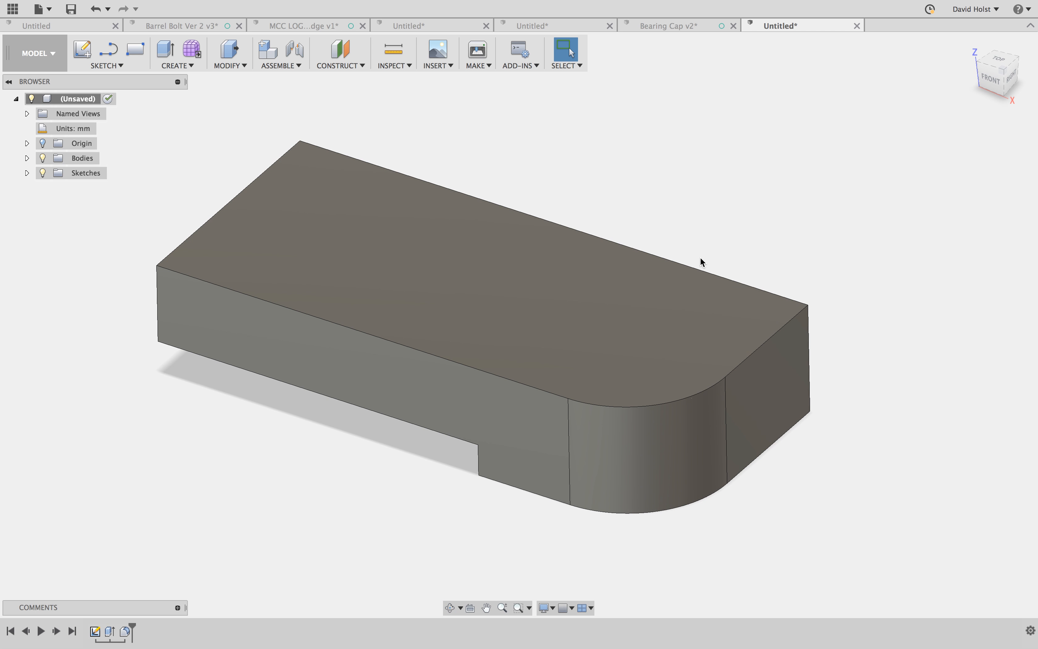
{"action": "middle_click_drag", "start_coordinate": [516, 182], "coordinate": [497, 211]}
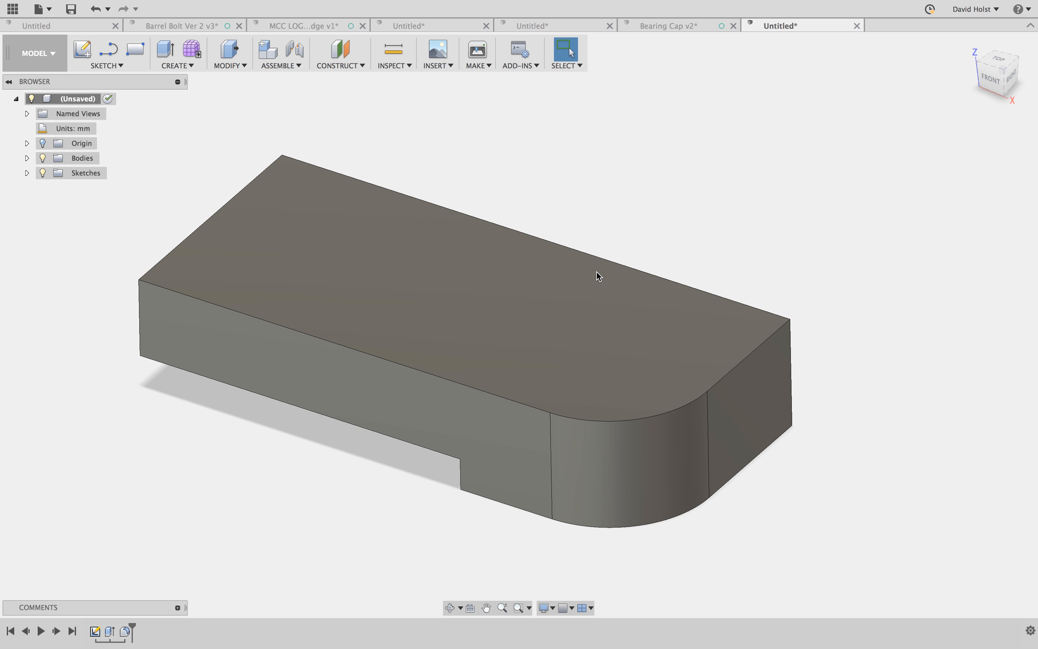
{"action": "middle_click_drag", "start_coordinate": [855, 361], "coordinate": [711, 392], "text": "shift"}
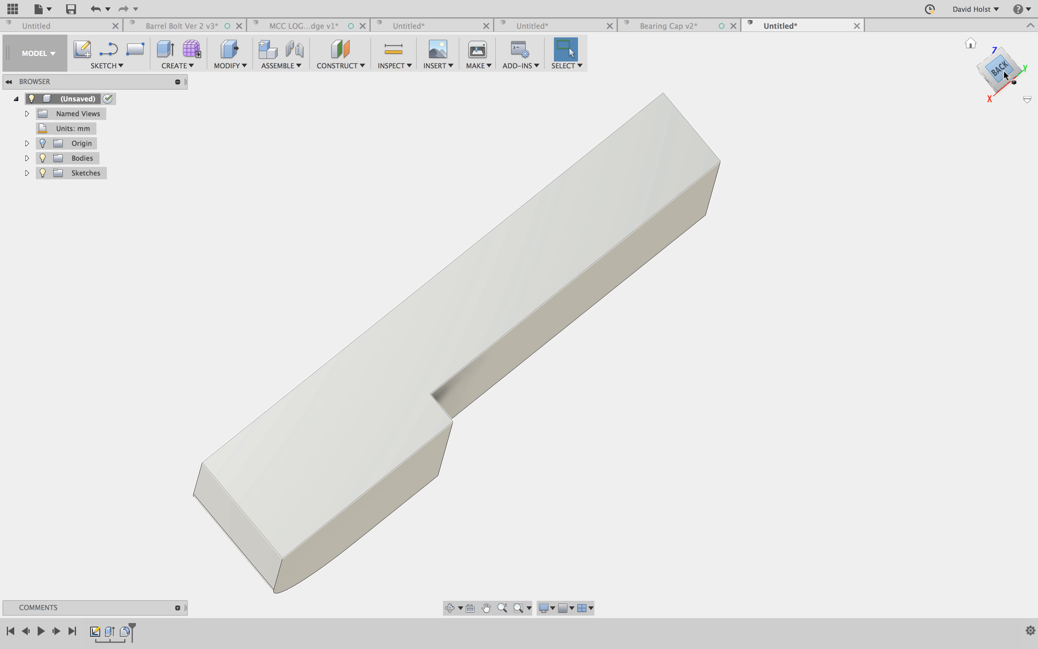
{"action": "left_click", "coordinate": [1000, 68]}
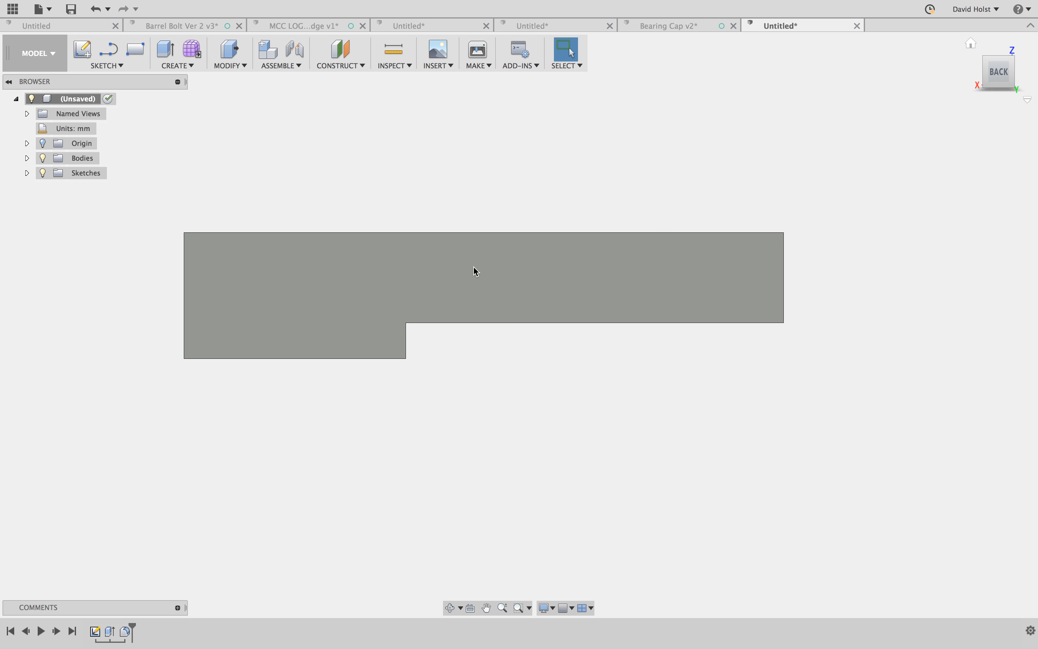
{"action": "middle_click_drag", "start_coordinate": [458, 215], "coordinate": [450, 269]}
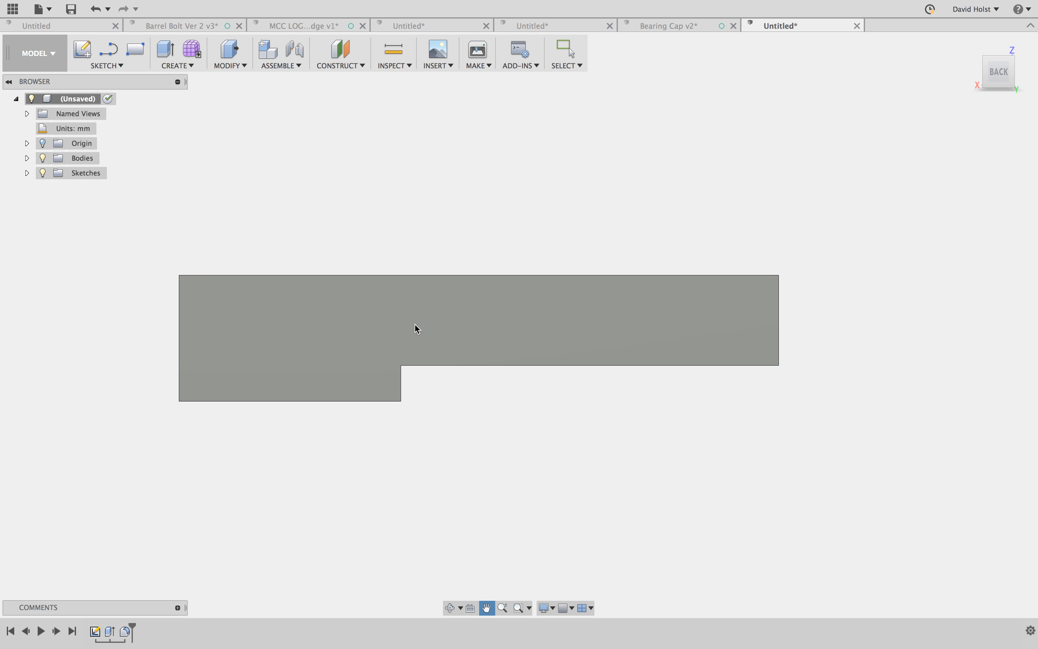
{"action": "right_click", "coordinate": [416, 325]}
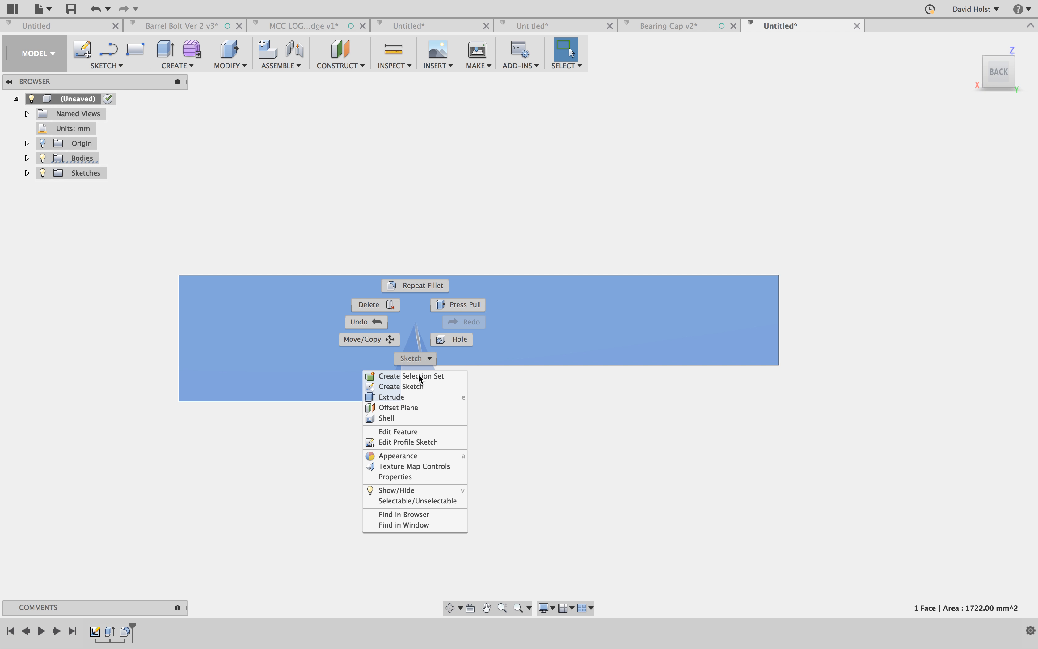
{"action": "left_click", "coordinate": [418, 386]}
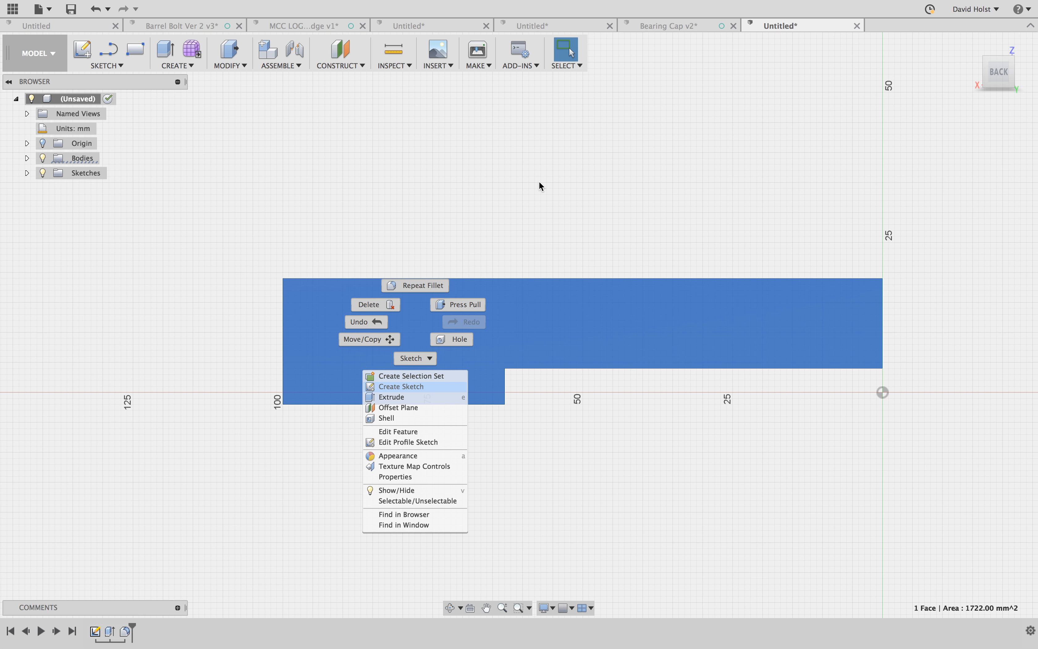
- Draw a vertical line 76-19 mm long upward from the back face's top corner at the notched end
{"action": "mouse_move", "coordinate": [585, 219]}
{"action": "middle_mouse_down"}
{"action": "mouse_move", "coordinate": [556, 278]}
{"action": "mouse_move", "coordinate": [526, 308]}
{"action": "middle_mouse_up"}
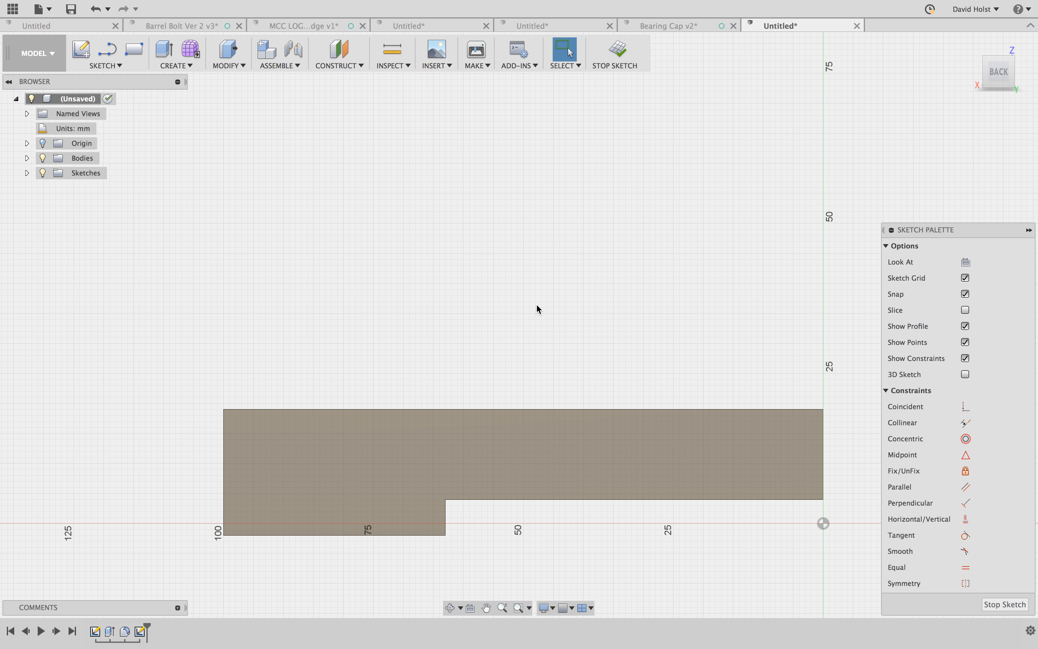
{"action": "middle_click_drag", "start_coordinate": [549, 301], "coordinate": [536, 301]}
{"action": "key", "text": "l"}
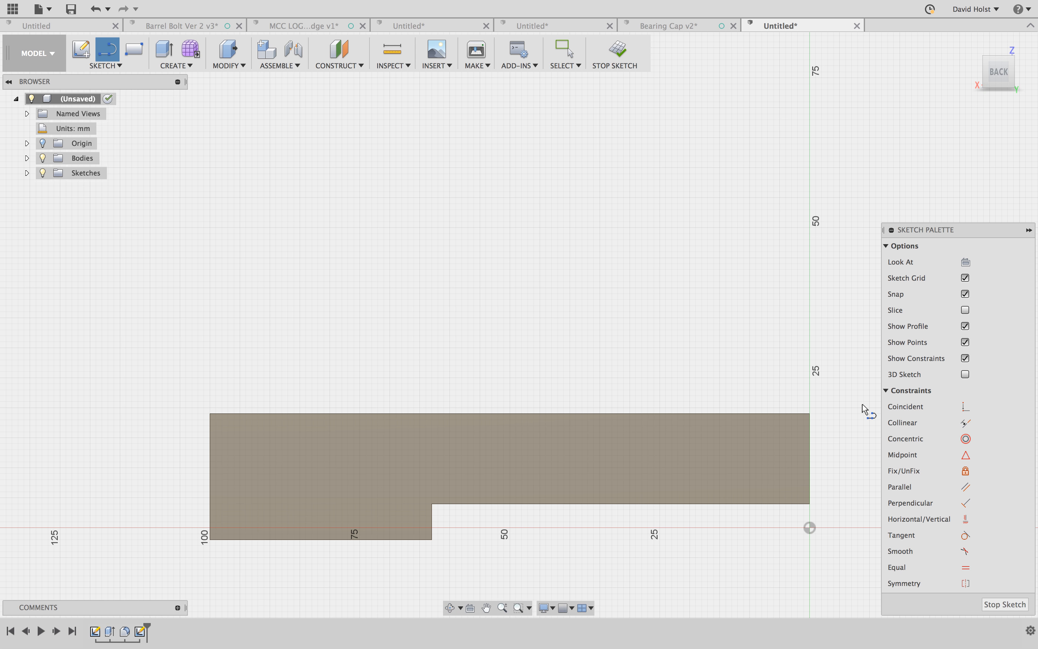
{"action": "left_click", "coordinate": [809, 413]}
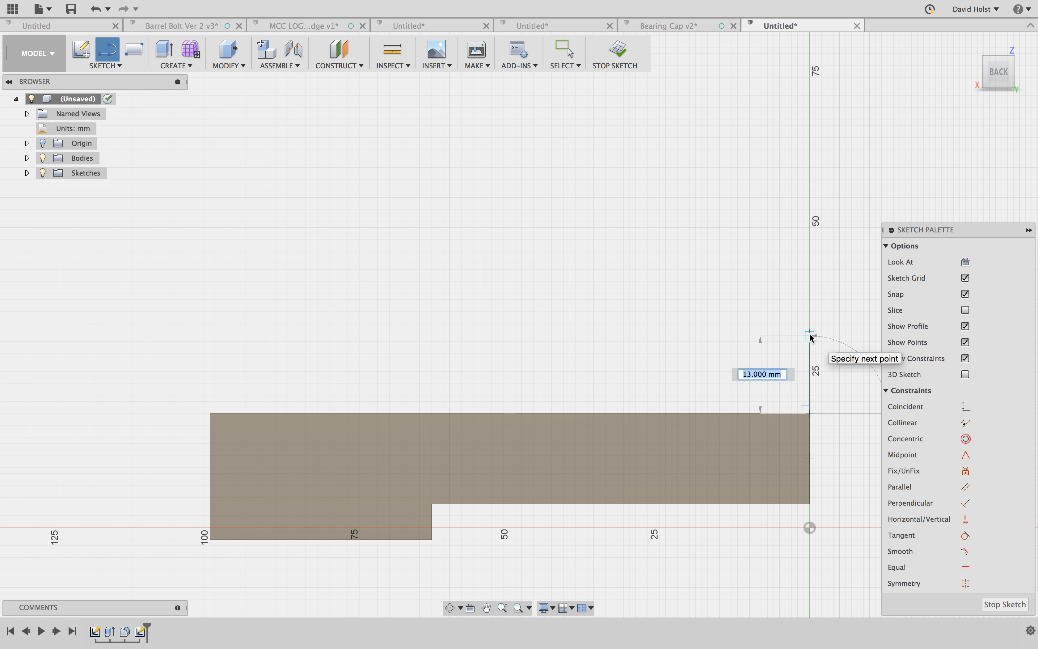
{"action": "type", "text": "76-"}
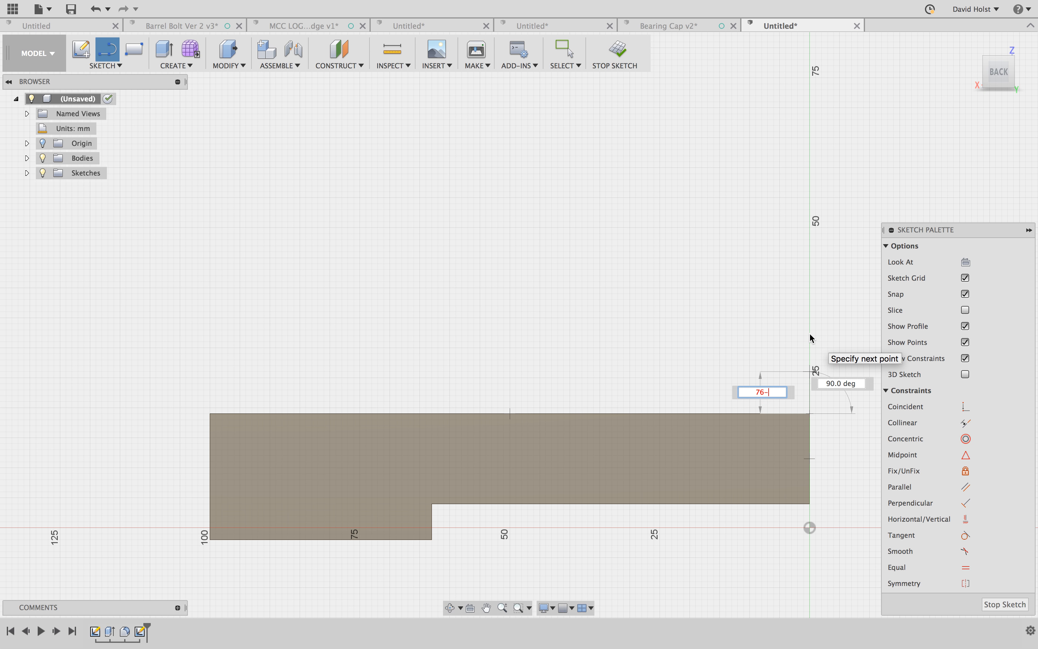
{"action": "type", "text": "19"}
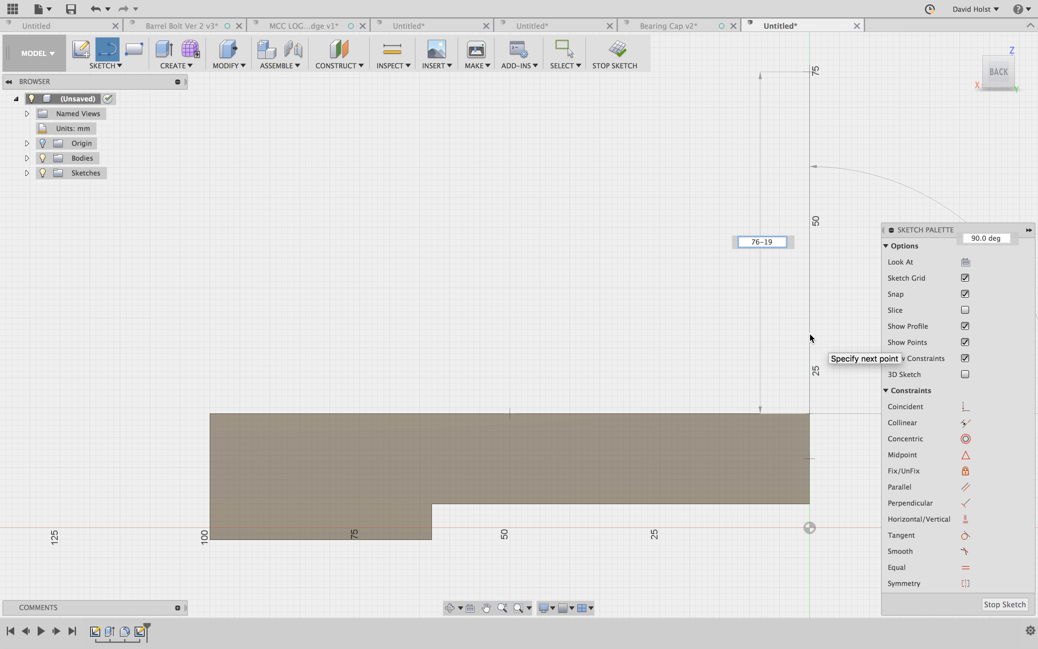
{"action": "key", "text": "Return"}
{"action": "key", "text": "Escape"}
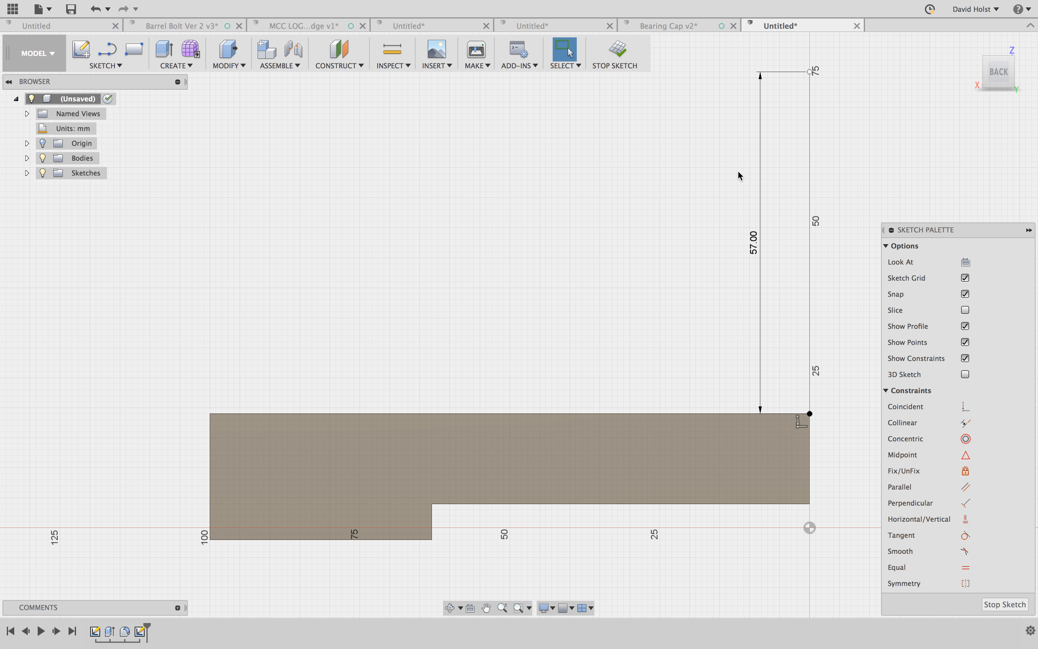
- Draw a horizontal line 19/2 mm long from the vertical line's upper end, extending inward over the body
{"action": "middle_click_drag", "start_coordinate": [740, 175], "coordinate": [737, 202]}
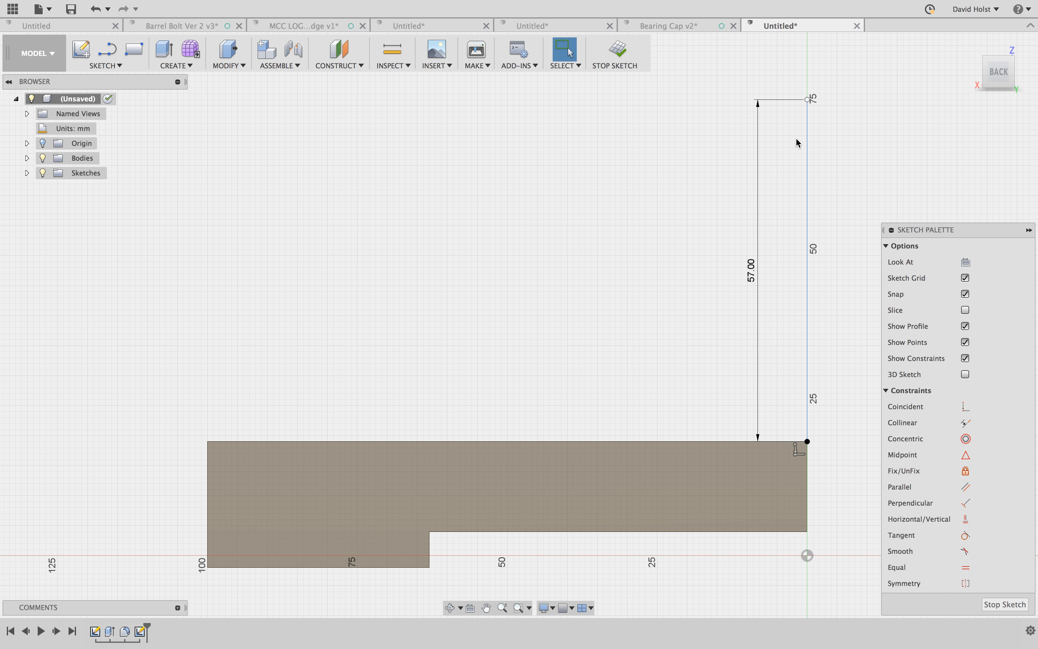
{"action": "key", "text": "l"}
{"action": "left_click", "coordinate": [807, 100]}
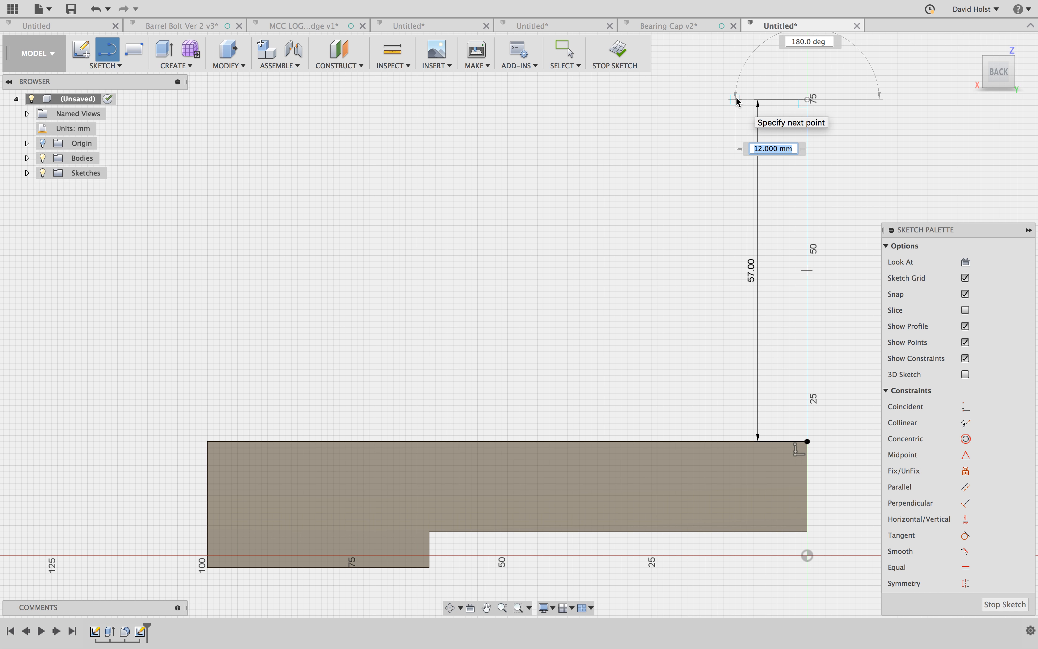
{"action": "type", "text": "19"}
{"action": "key", "text": "BackSpace"}
{"action": "key", "text": "BackSpace"}
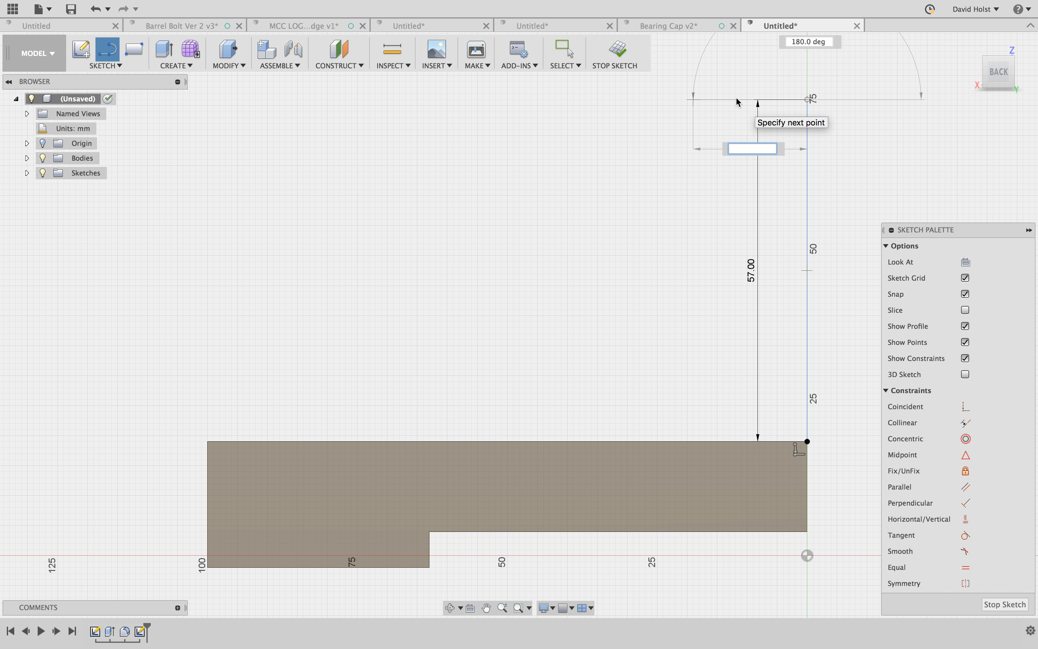
{"action": "type", "text": "19/2"}
{"action": "key", "text": "Return"}
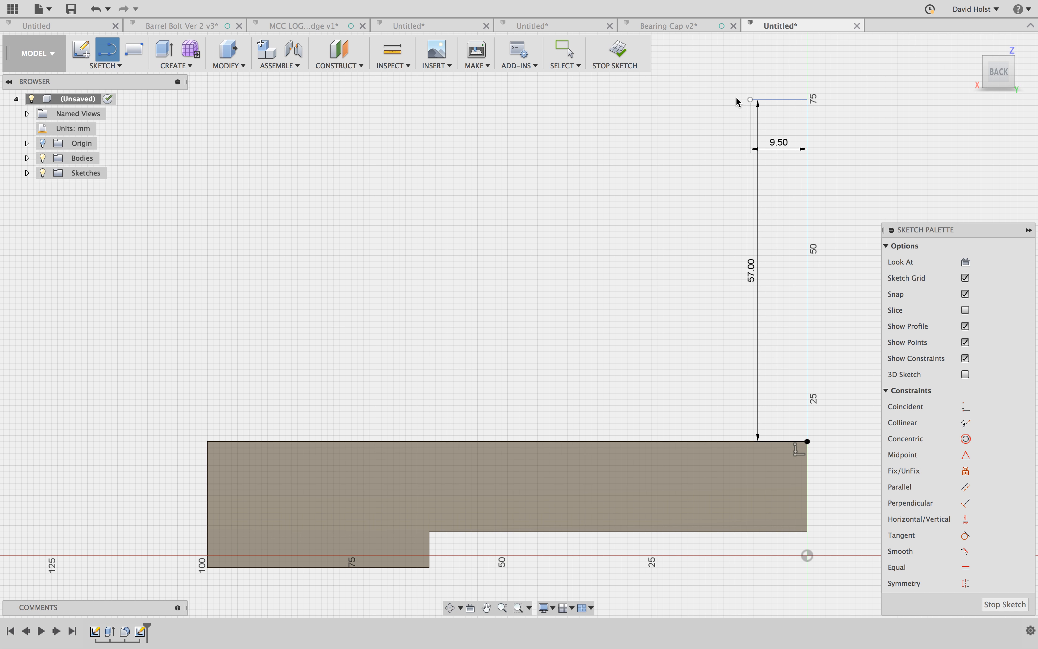
{"action": "key", "text": "Escape"}
- Draw a vertical line 9.5 mm long downward from the free end of the short horizontal line
{"action": "key", "text": "l"}
{"action": "left_click_drag", "start_coordinate": [750, 100], "coordinate": [748, 164]}
{"action": "type", "text": "9.5"}
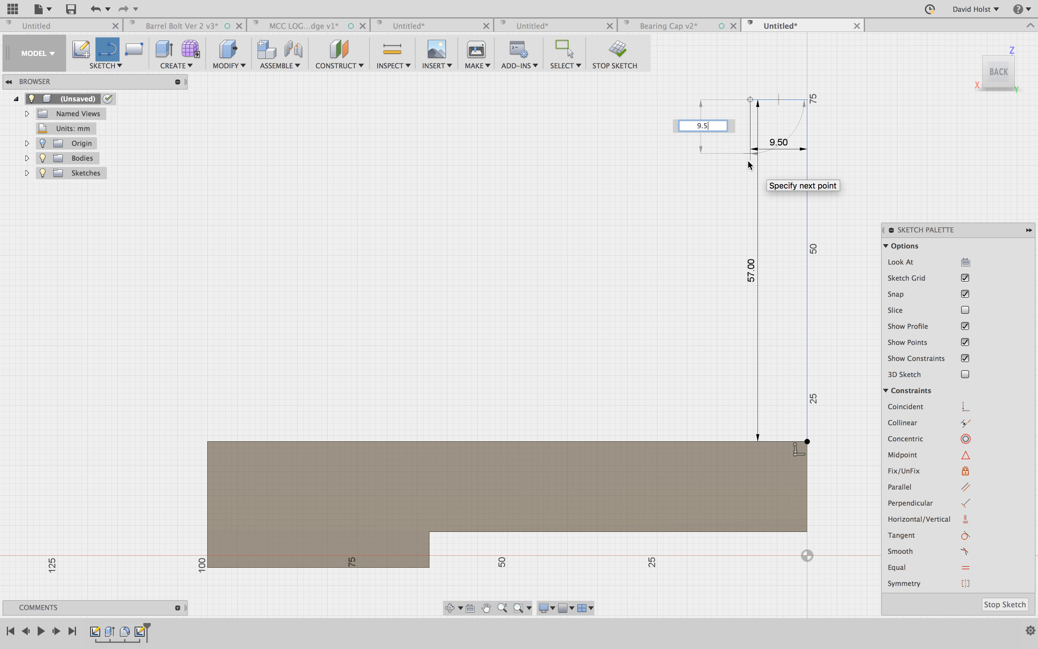
{"action": "key", "text": "Return"}
{"action": "key", "text": "Escape"}
{"action": "scroll", "coordinate": [761, 137], "scroll_direction": "down", "scroll_amount": 1}
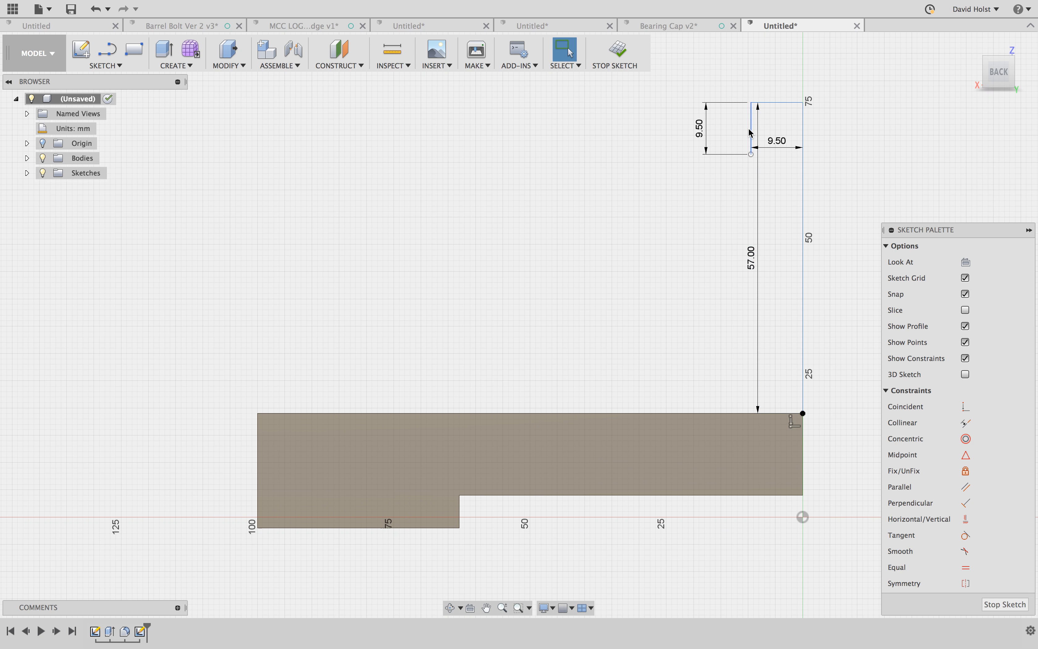
- Convert the short vertical line hanging from the horizontal line into a construction line
{"action": "scroll", "coordinate": [757, 129], "scroll_direction": "up", "scroll_amount": 3}
{"action": "left_click_drag", "start_coordinate": [729, 132], "coordinate": [691, 138]}
{"action": "key", "text": "Escape"}
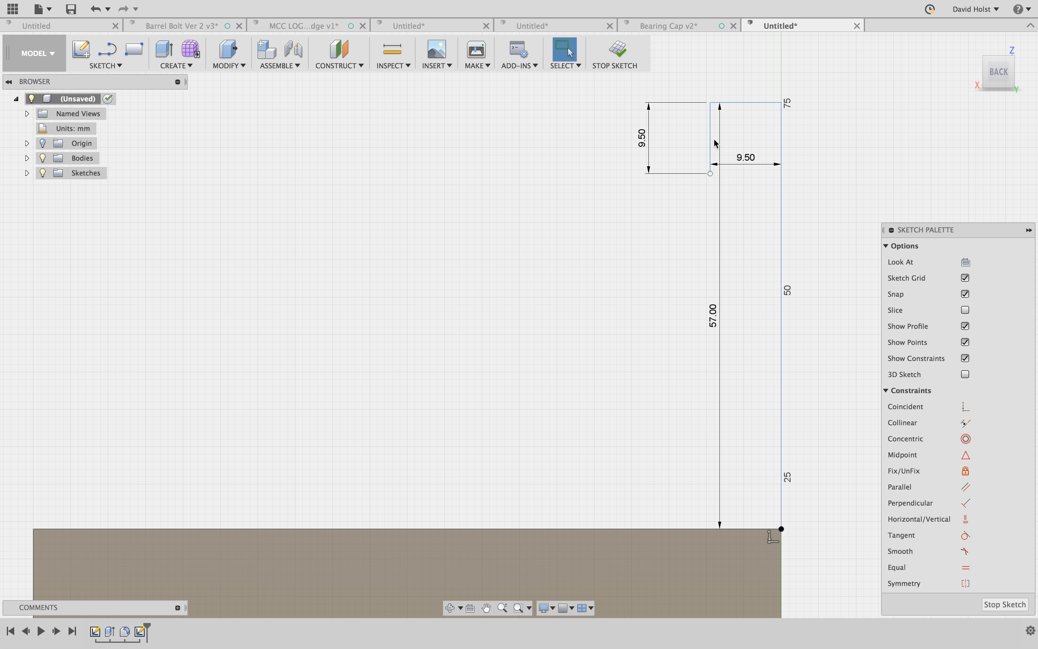
{"action": "left_click", "coordinate": [713, 144]}
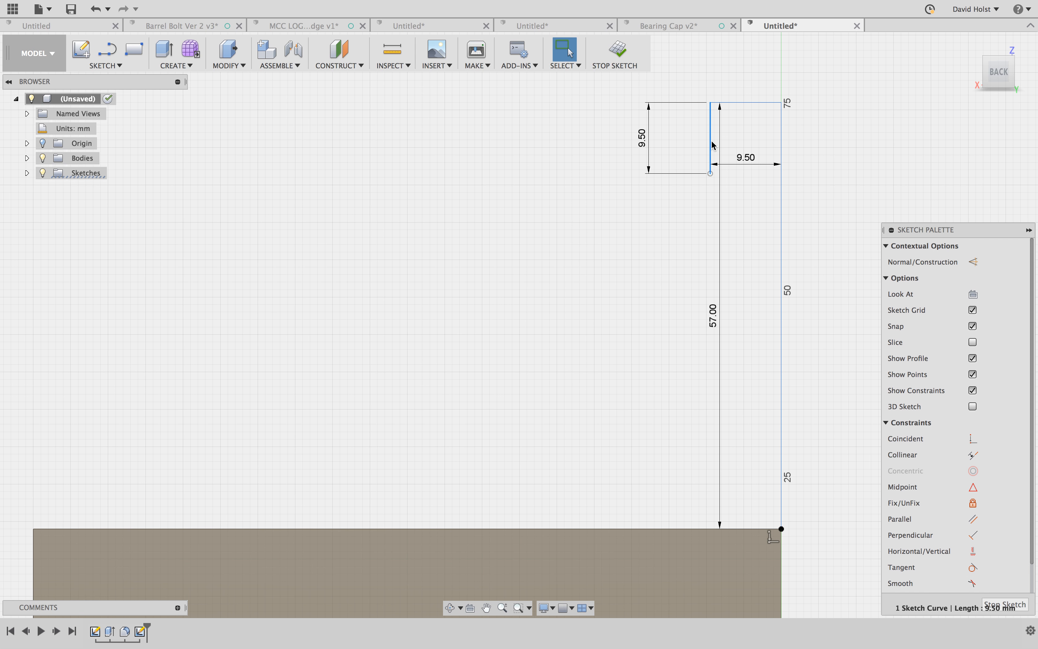
{"action": "key", "text": "Escape"}
{"action": "scroll", "coordinate": [725, 136], "scroll_direction": "up", "scroll_amount": 2}
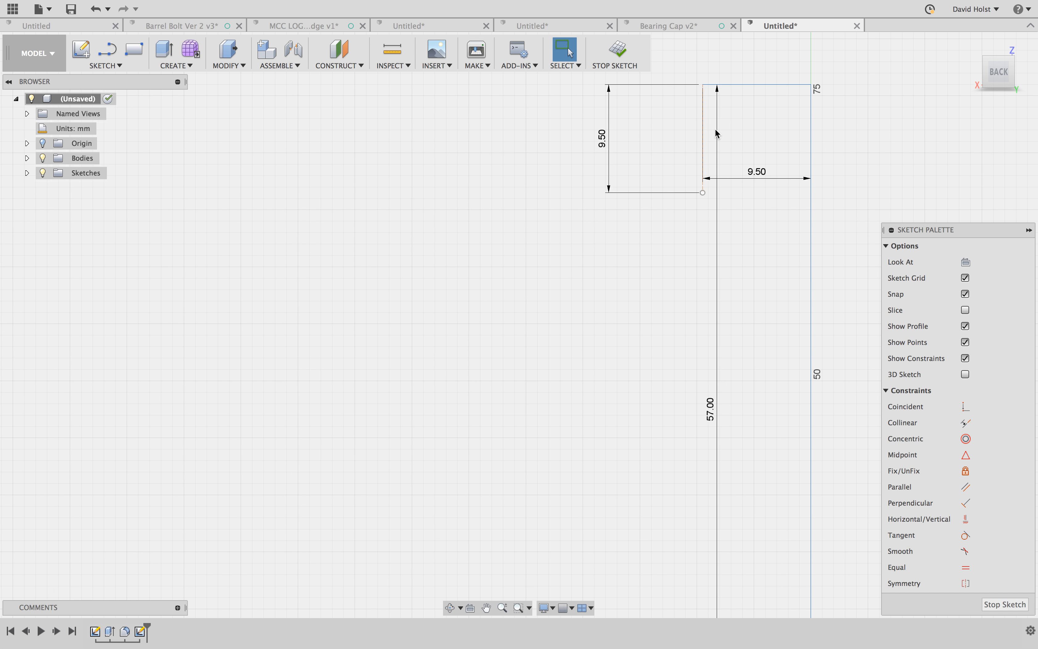
{"action": "scroll", "coordinate": [692, 105], "scroll_direction": "up", "scroll_amount": 3}
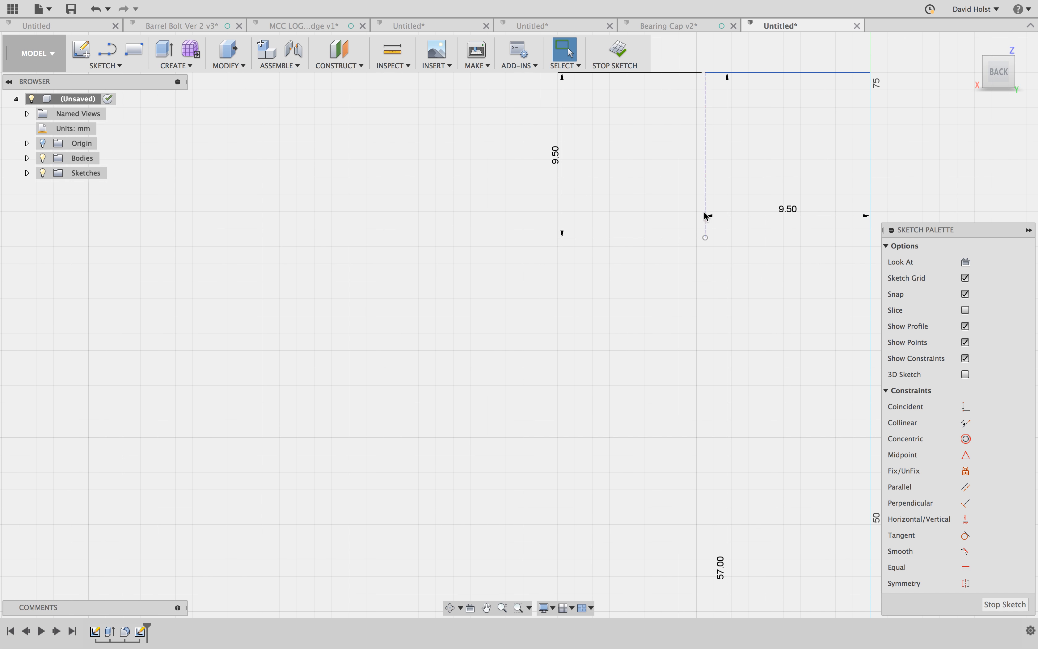
{"action": "scroll", "coordinate": [709, 225], "scroll_direction": "down", "scroll_amount": 5}
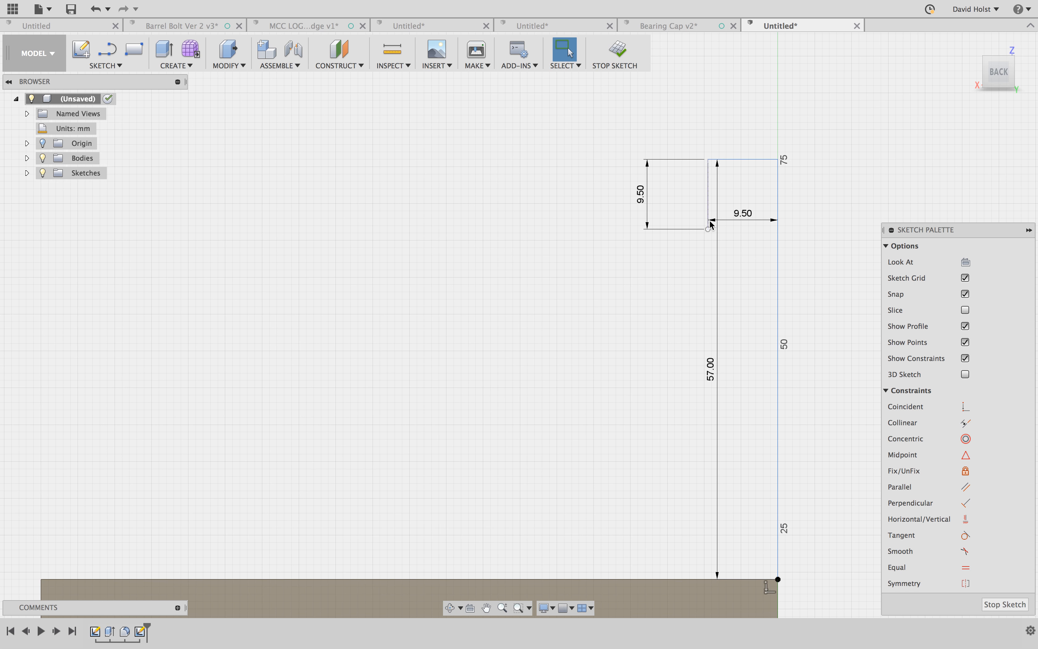
- Draw a circle about 19 mm in diameter, centred on the construction line's lower end and tangent to the long vertical line
{"action": "key", "text": "c"}
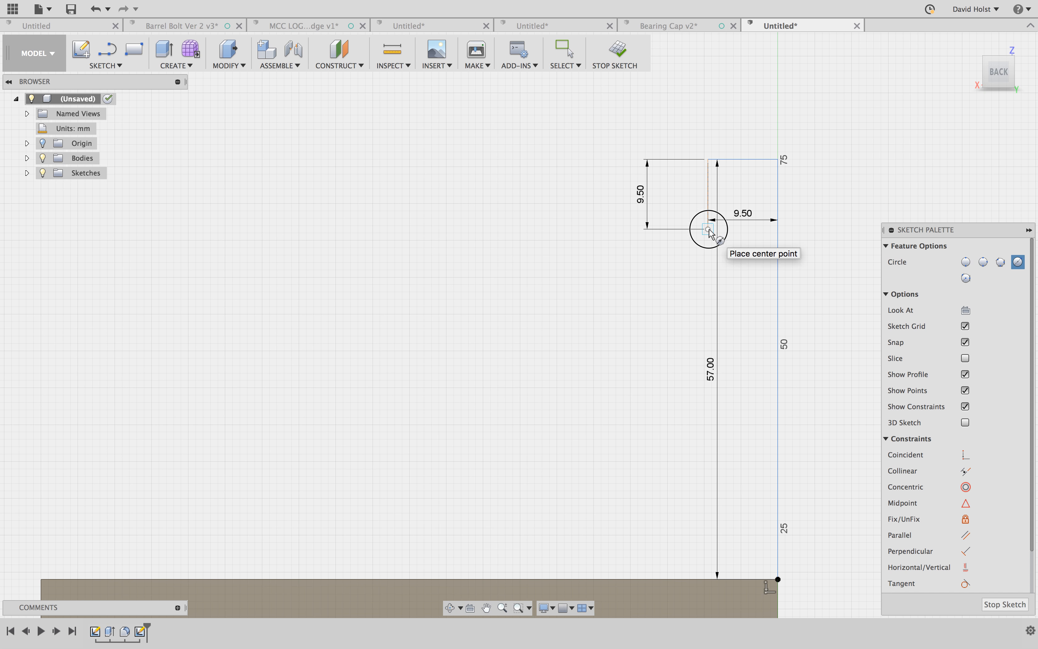
{"action": "left_click", "coordinate": [708, 229]}
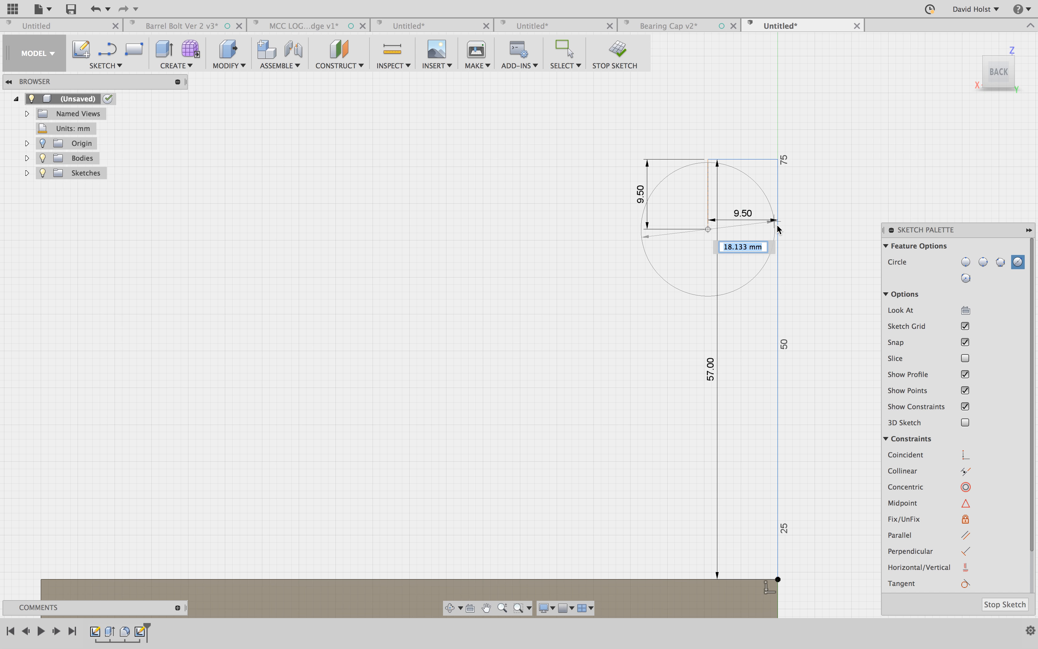
{"action": "left_click", "coordinate": [776, 226]}
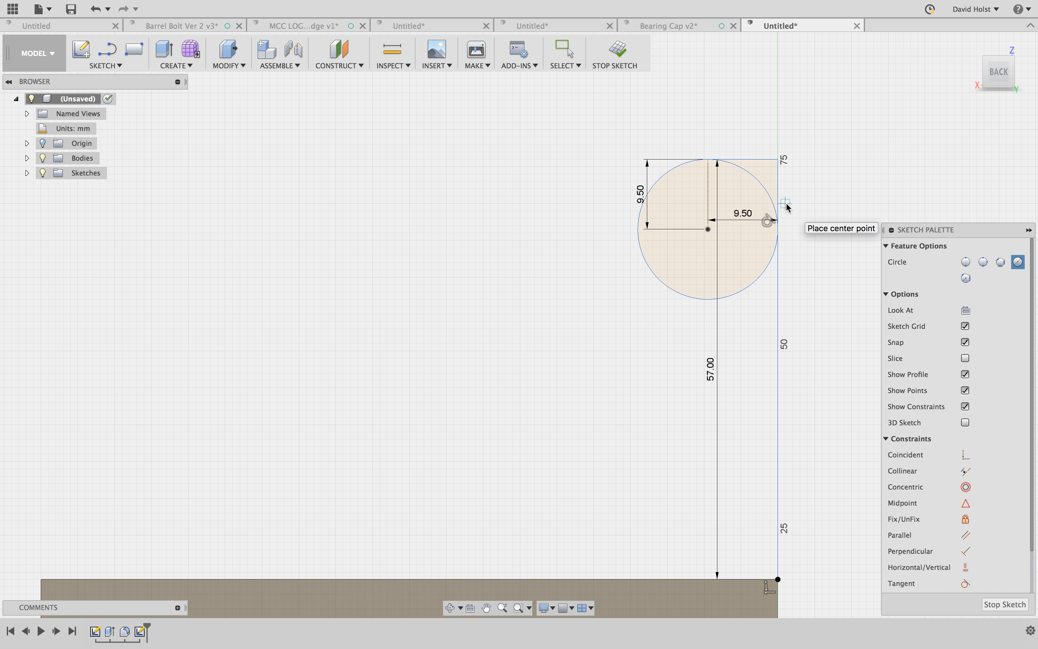
{"action": "scroll", "coordinate": [786, 206], "scroll_direction": "down", "scroll_amount": 2}
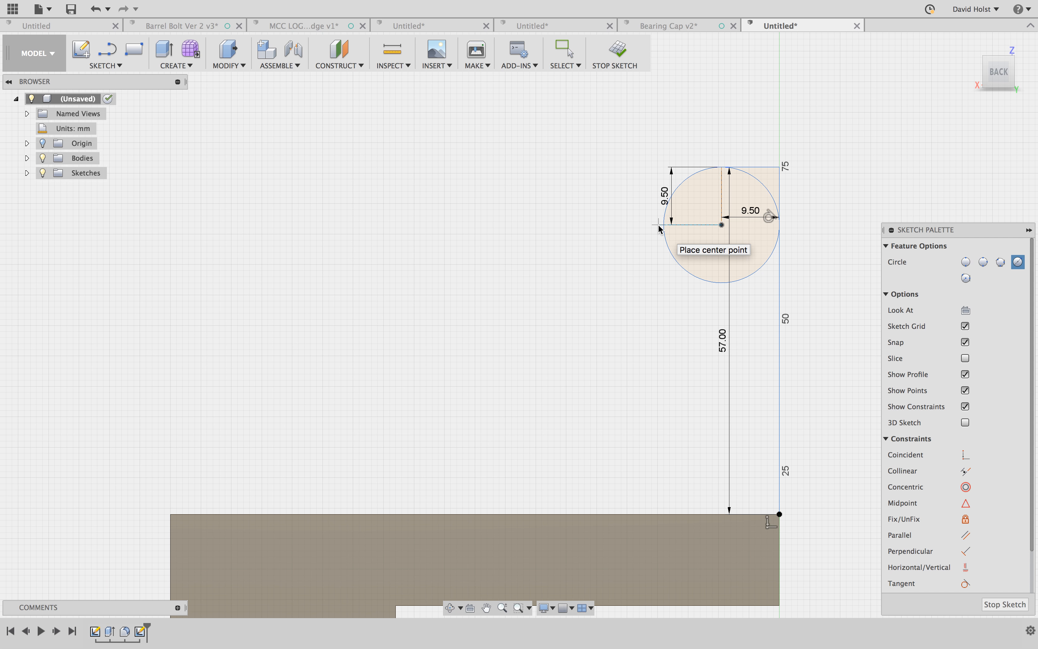
{"action": "key", "text": "Escape"}
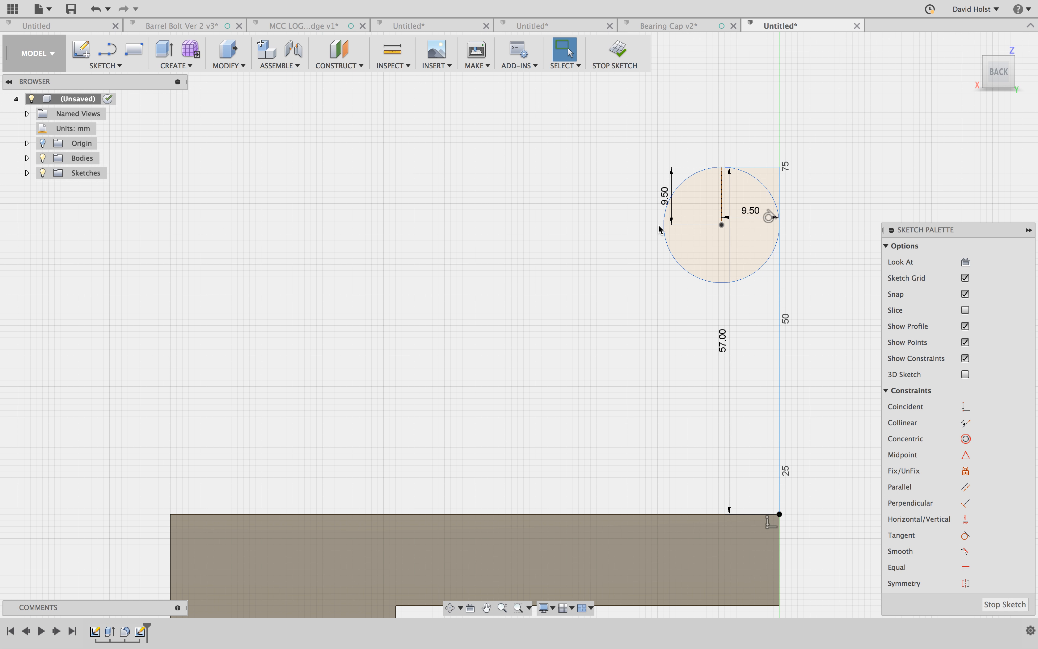
{"action": "key", "text": "d"}
{"action": "left_click", "coordinate": [672, 260]}
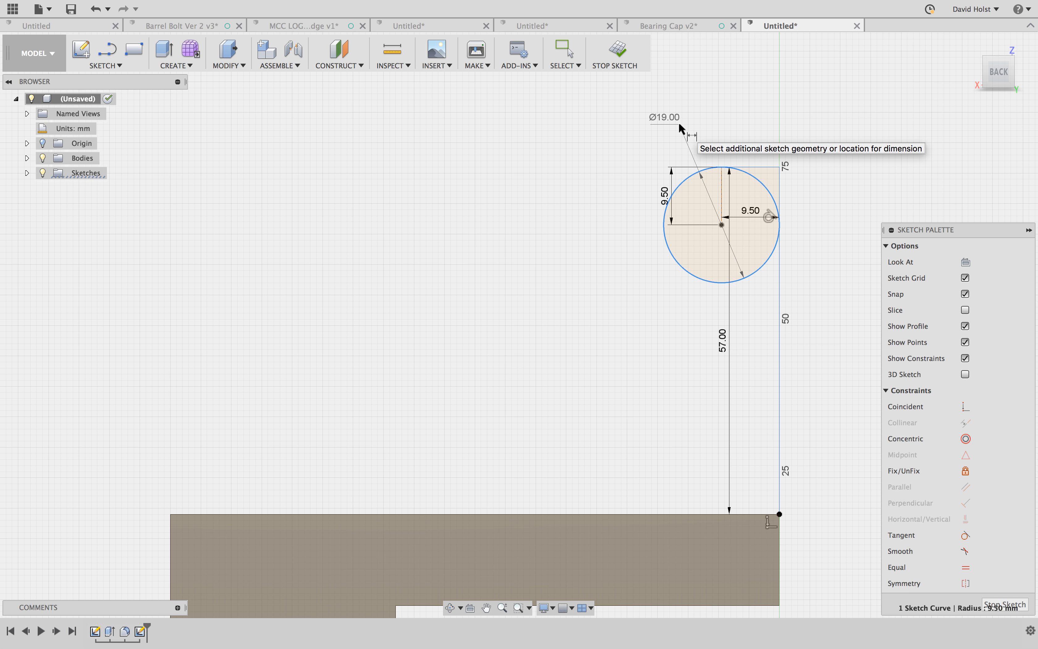
{"action": "key", "text": "Escape"}
- Try setting the construction line's length to 19 mm with the circle in place, and undo both the change and the circle
{"action": "scroll", "coordinate": [657, 180], "scroll_direction": "up", "scroll_amount": 1}
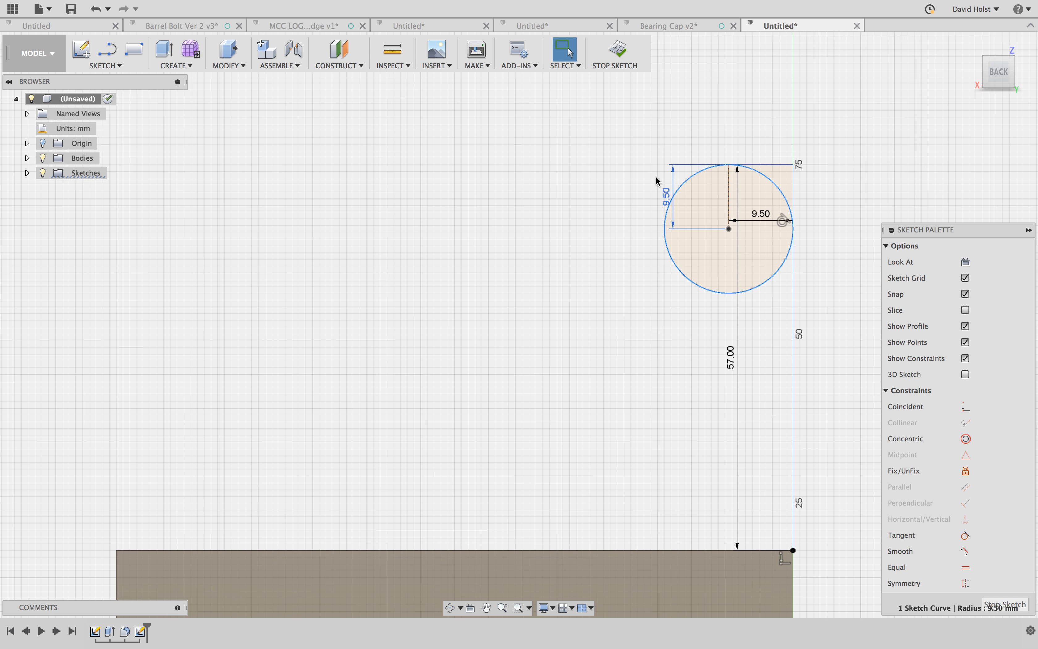
{"action": "scroll", "coordinate": [657, 180], "scroll_direction": "up", "scroll_amount": 1}
{"action": "double_click", "coordinate": [671, 198]}
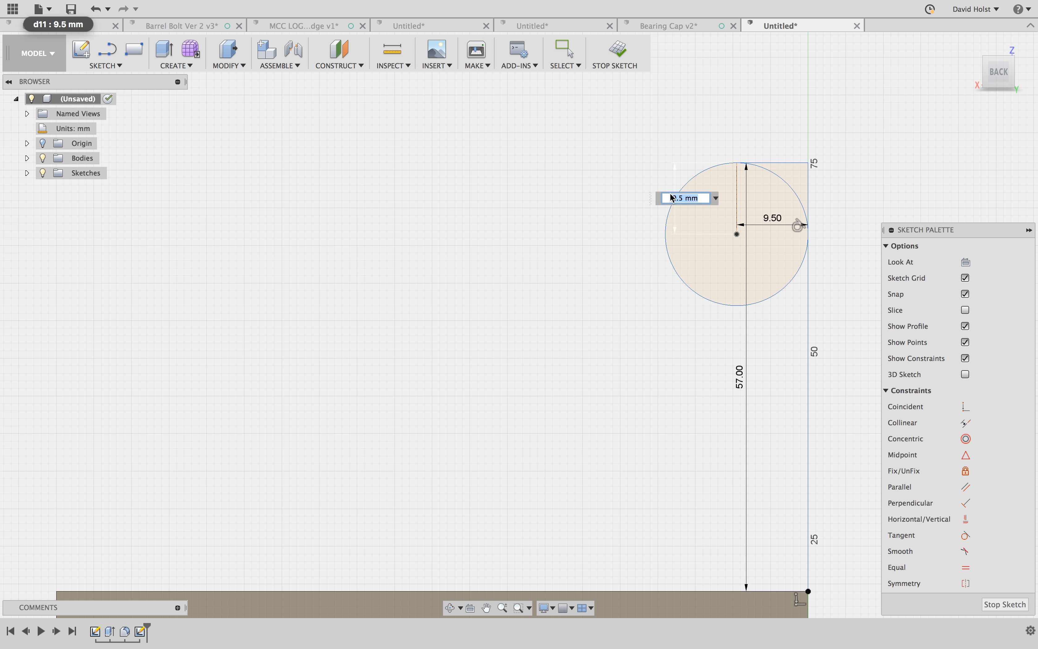
{"action": "type", "text": "19"}
{"action": "key", "text": "Return"}
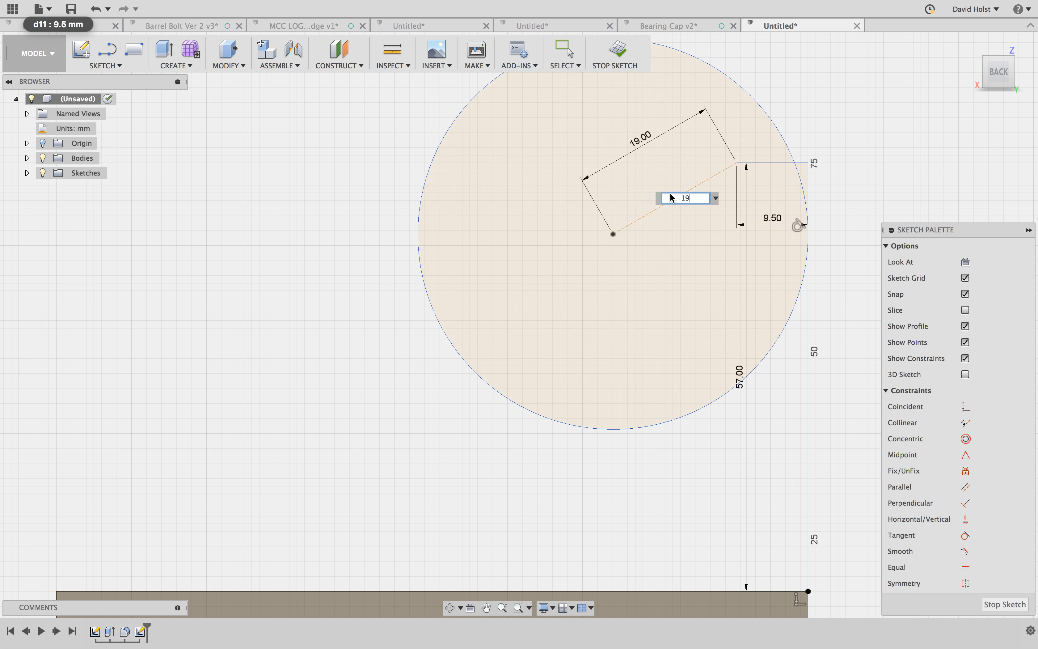
{"action": "key", "text": "super+z"}
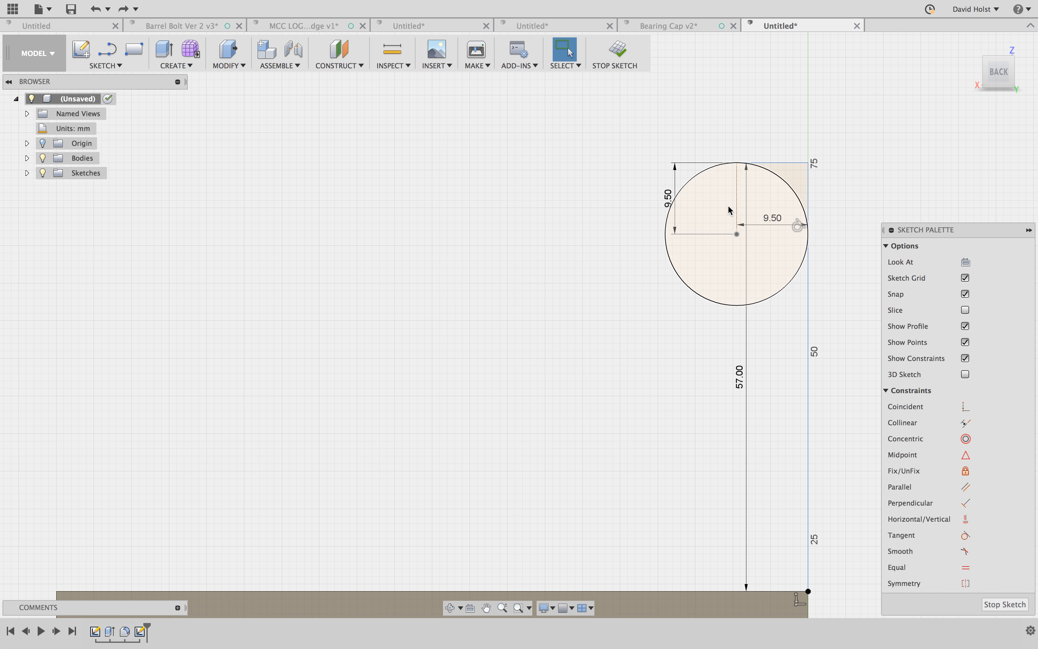
- Set the lengths of both the construction line and the upper horizontal line to 19 mm
{"action": "double_click", "coordinate": [672, 206]}
{"action": "type", "text": "19"}
{"action": "key", "text": "Return"}
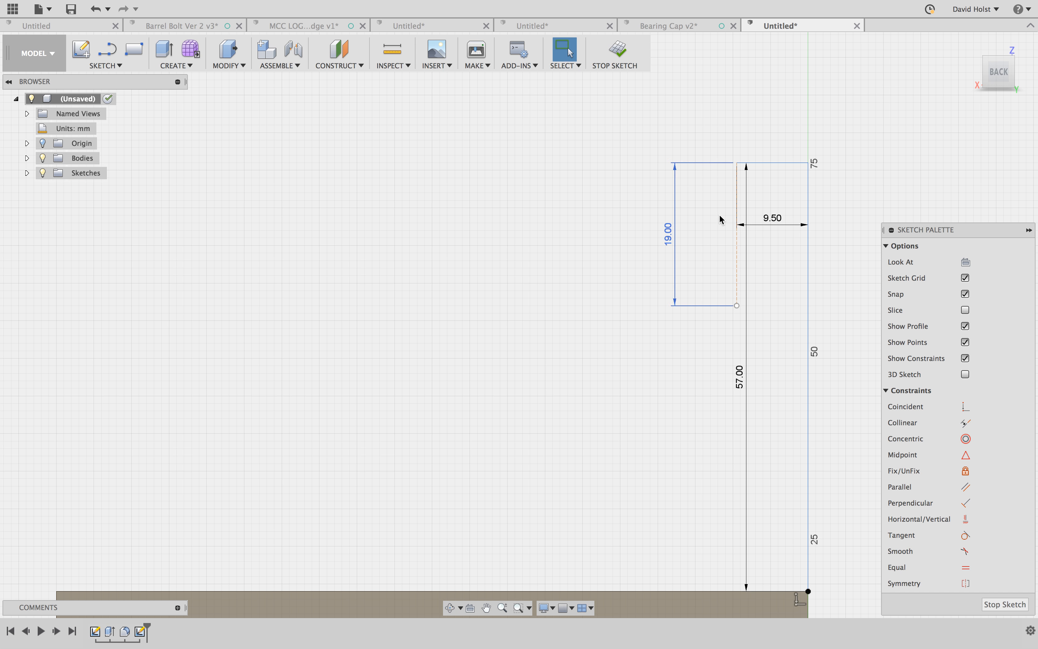
{"action": "double_click", "coordinate": [772, 218]}
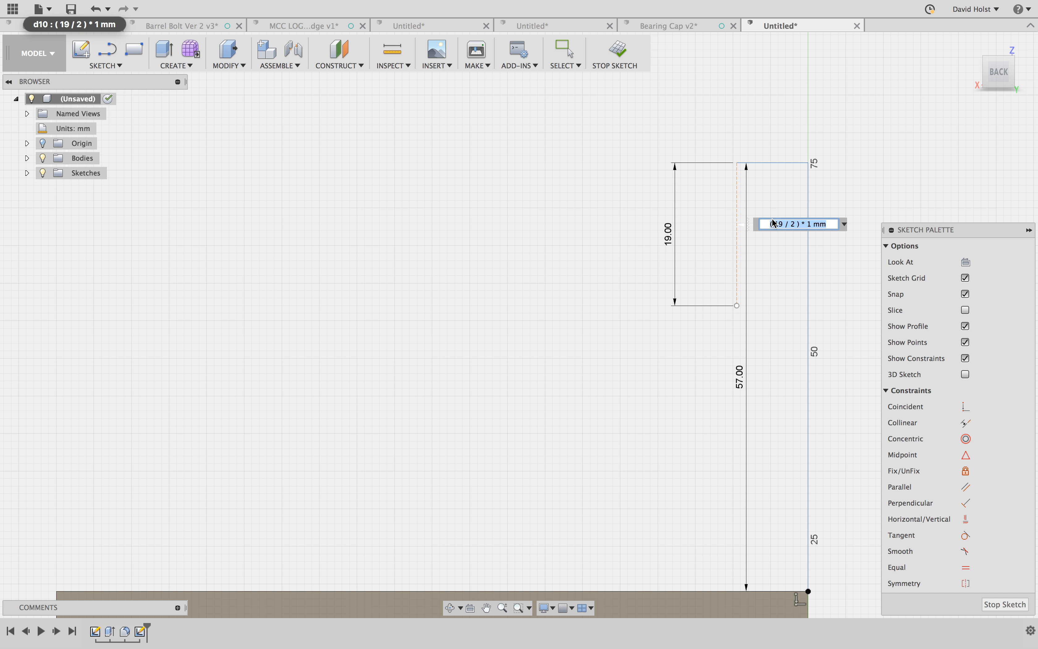
{"action": "type", "text": "19"}
{"action": "key", "text": "Return"}
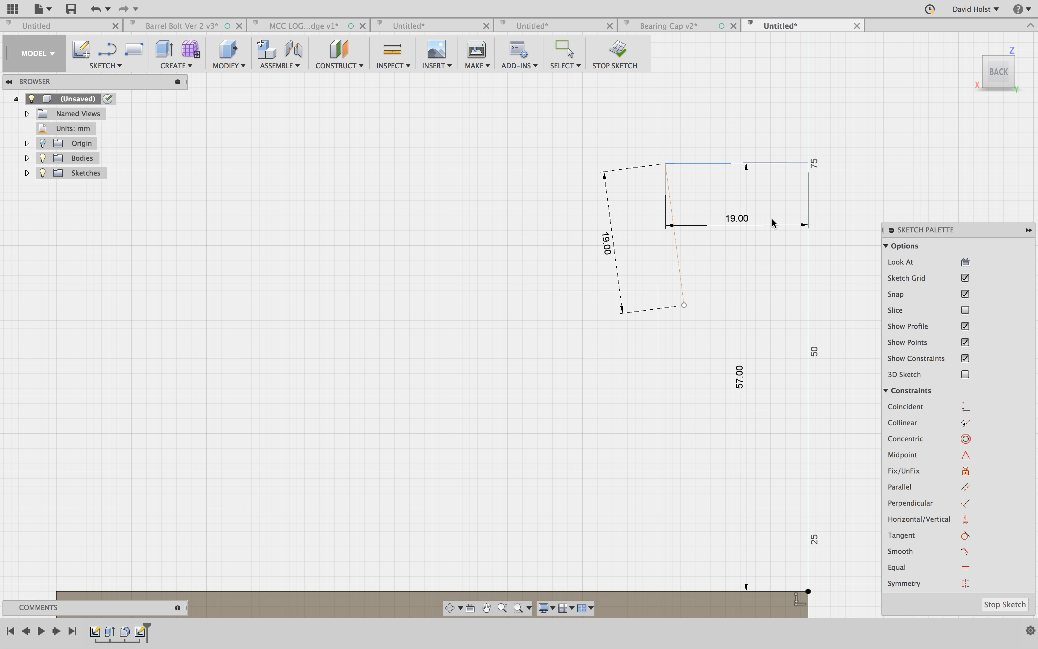
- Constrain the upper horizontal line perpendicular to both the construction line and the long vertical line
{"action": "left_click", "coordinate": [966, 503]}
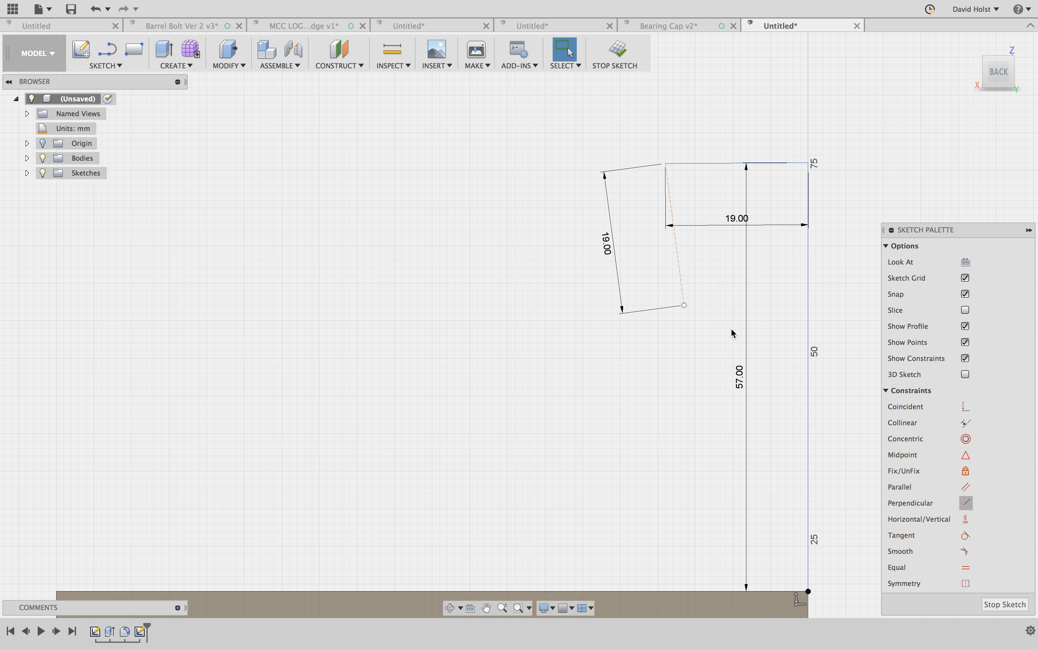
{"action": "left_click", "coordinate": [692, 163]}
{"action": "left_click", "coordinate": [791, 163]}
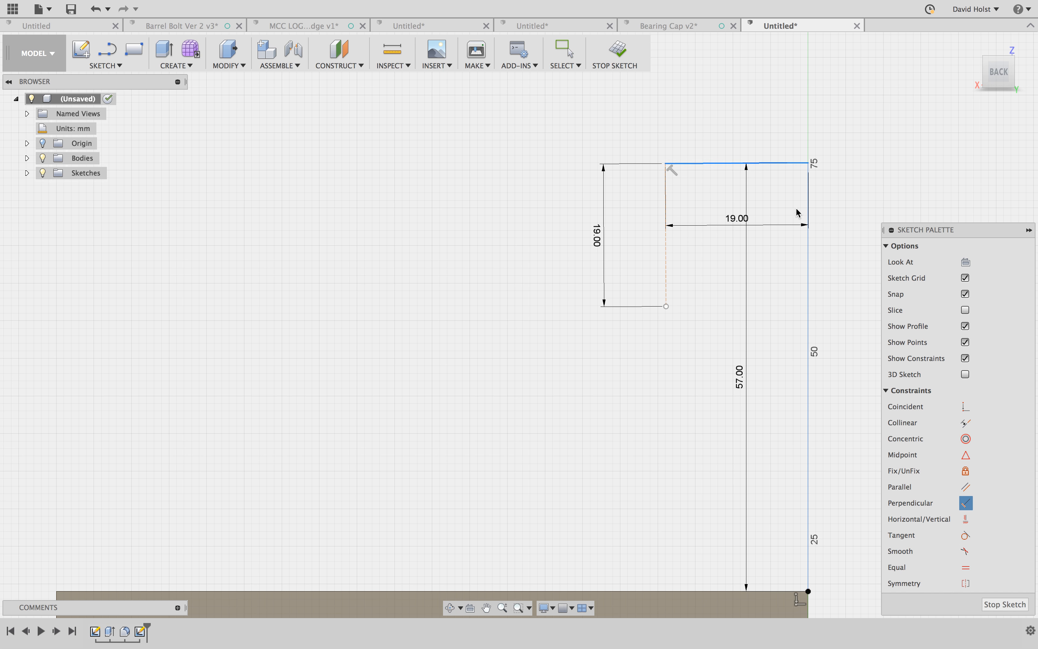
{"action": "left_click", "coordinate": [808, 271]}
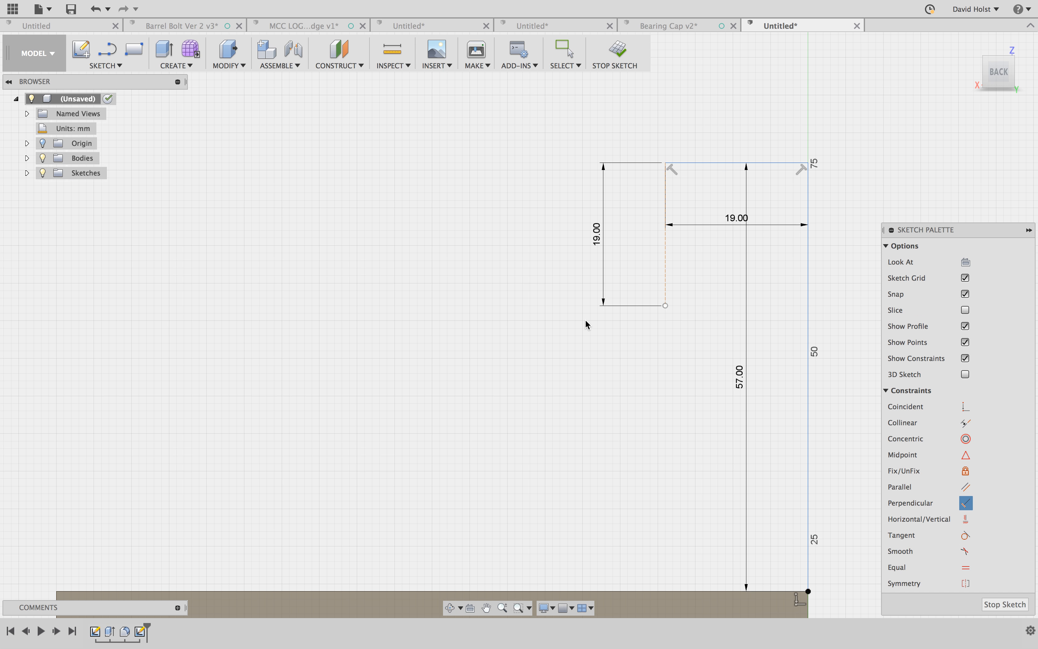
{"action": "key", "text": "Escape"}
- Draw a circle about 38 mm in diameter, centred on the construction line's lower end and tangent to the long vertical line
{"action": "key", "text": "c"}
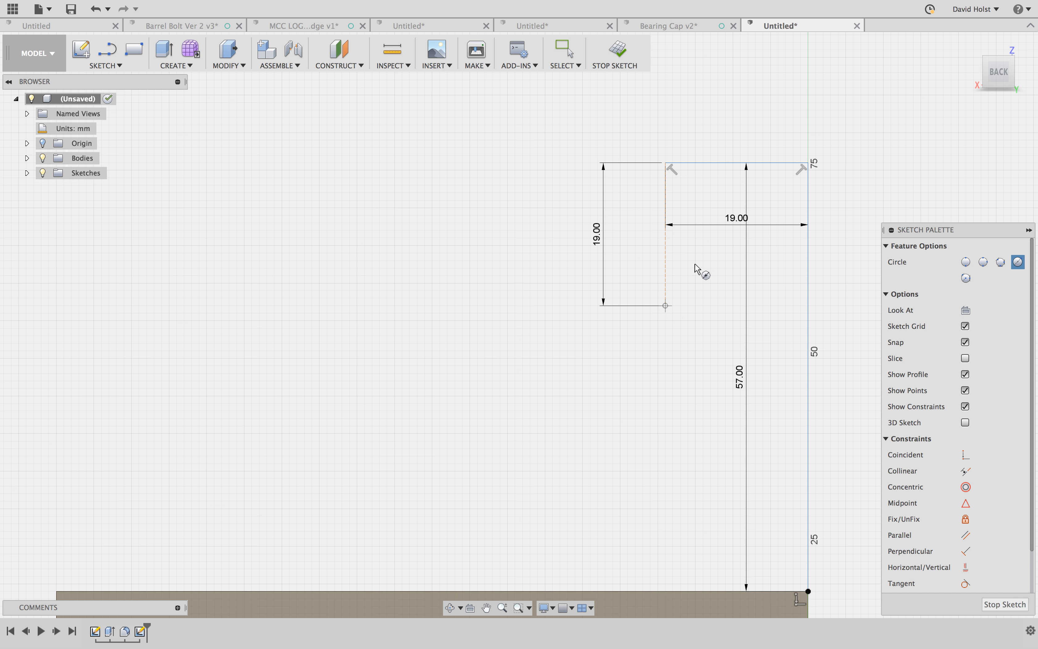
{"action": "left_click", "coordinate": [665, 306]}
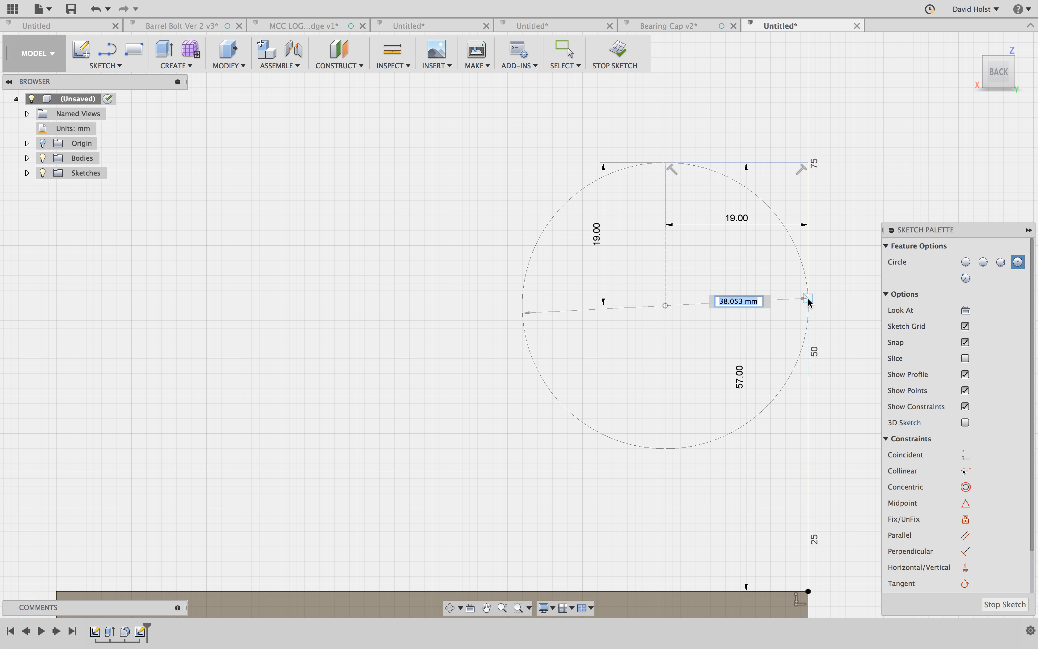
{"action": "left_click", "coordinate": [808, 302]}
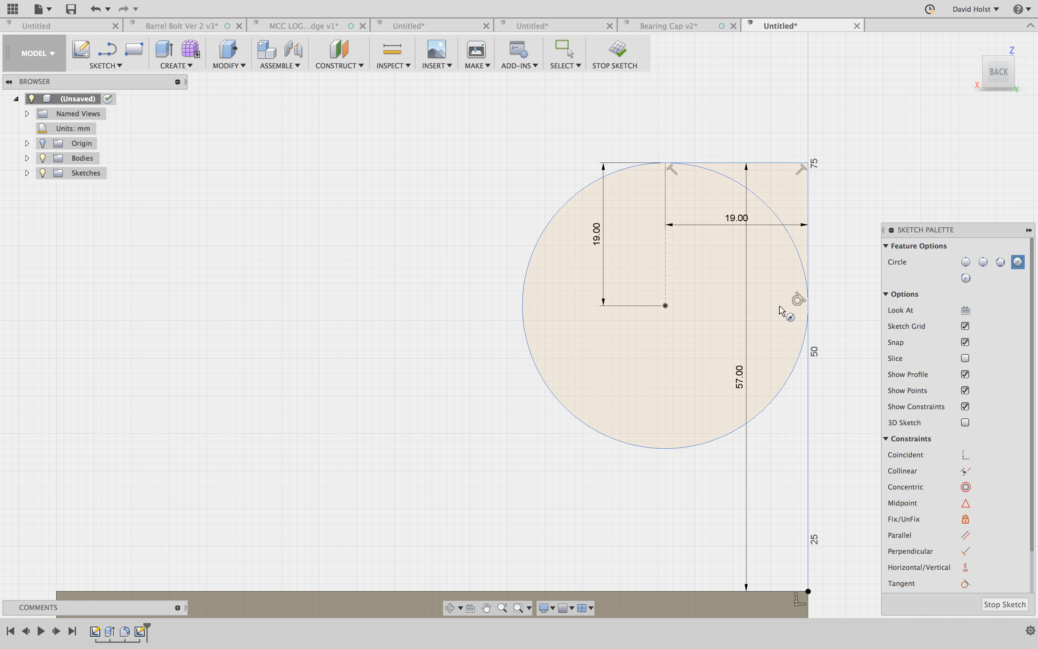
{"action": "scroll", "coordinate": [433, 232], "scroll_direction": "up", "scroll_amount": 1}
{"action": "key", "text": "Escape"}
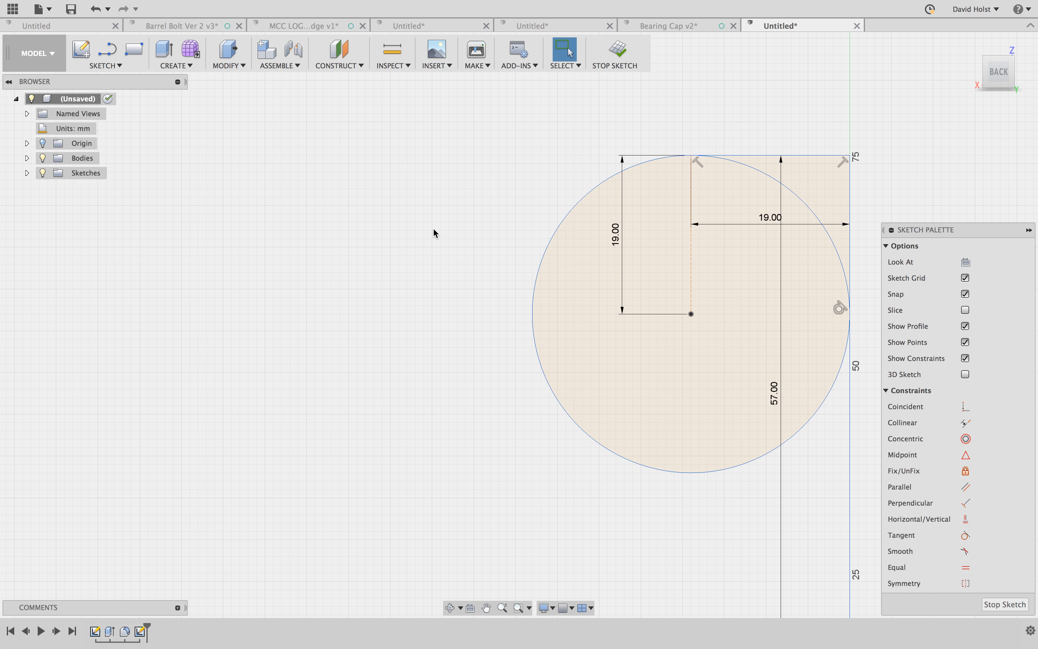
- Trim the long vertical line above the circle's tangent point and remove the upper horizontal line
{"action": "scroll", "coordinate": [433, 228], "scroll_direction": "down", "scroll_amount": 3}
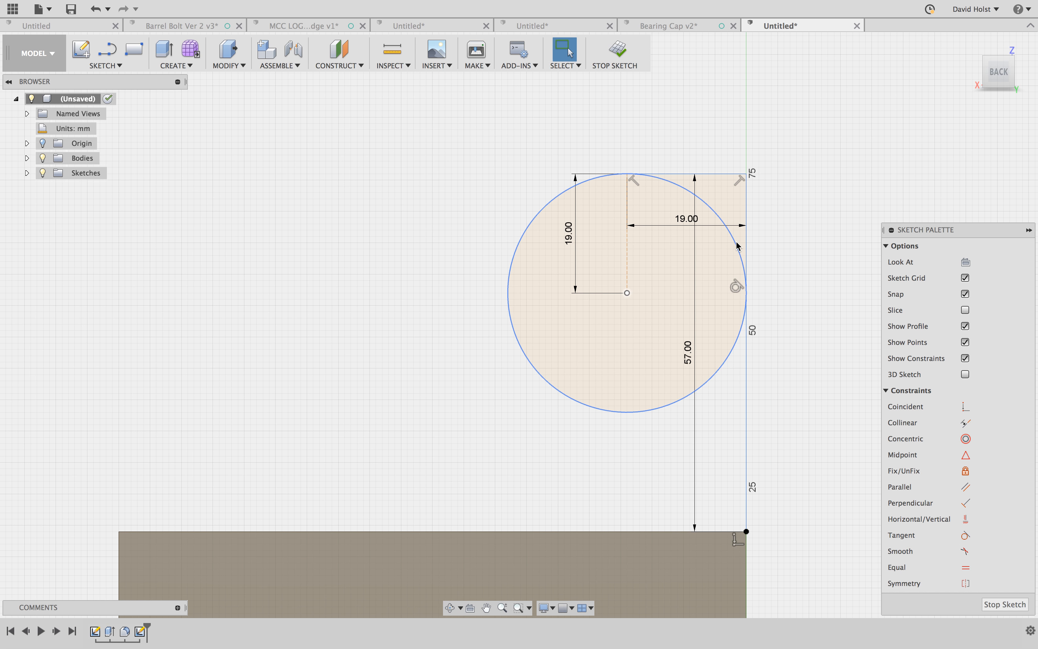
{"action": "key", "text": "t"}
{"action": "left_click", "coordinate": [744, 191]}
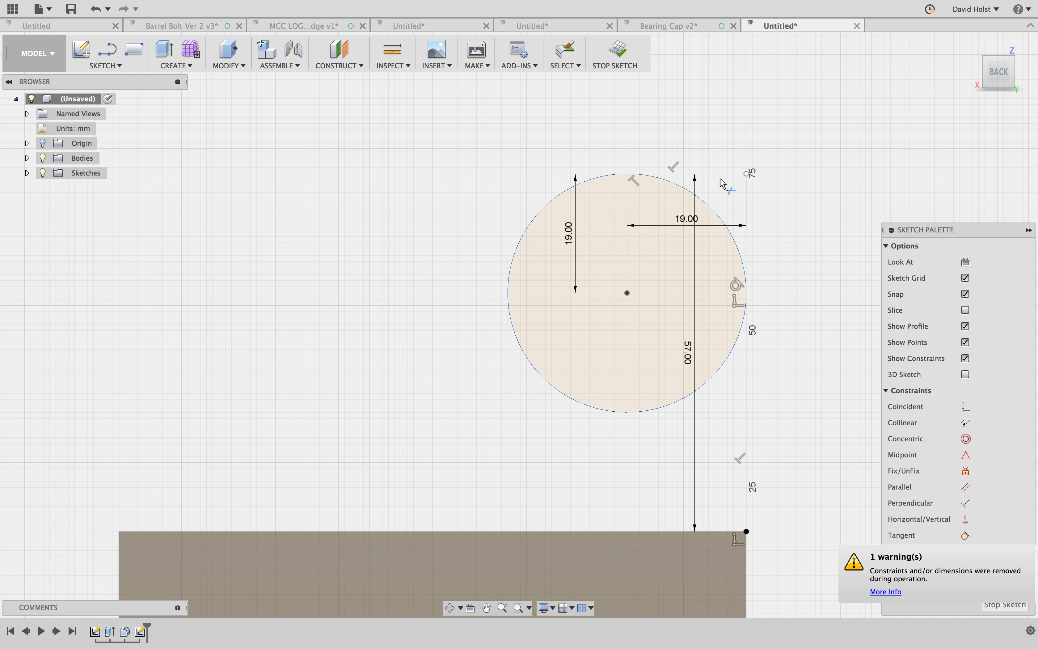
{"action": "left_click", "coordinate": [724, 186]}
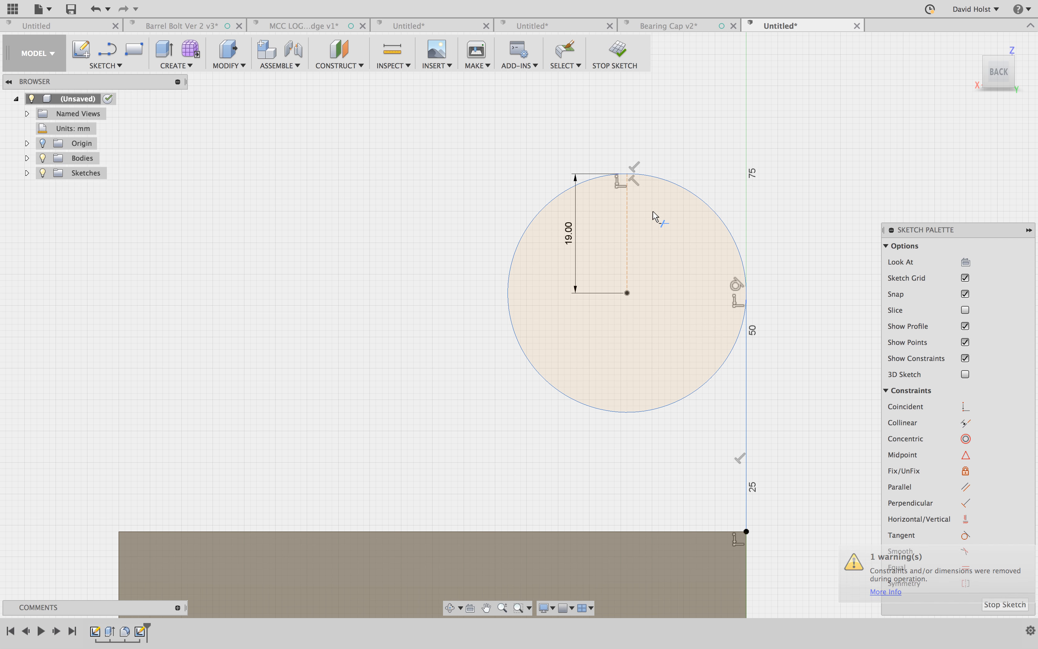
{"action": "key", "text": "Escape"}
- Draw a sloping line from the body's opposite top corner to the circle's upper side, tangent to the circle
{"action": "key", "text": "l"}
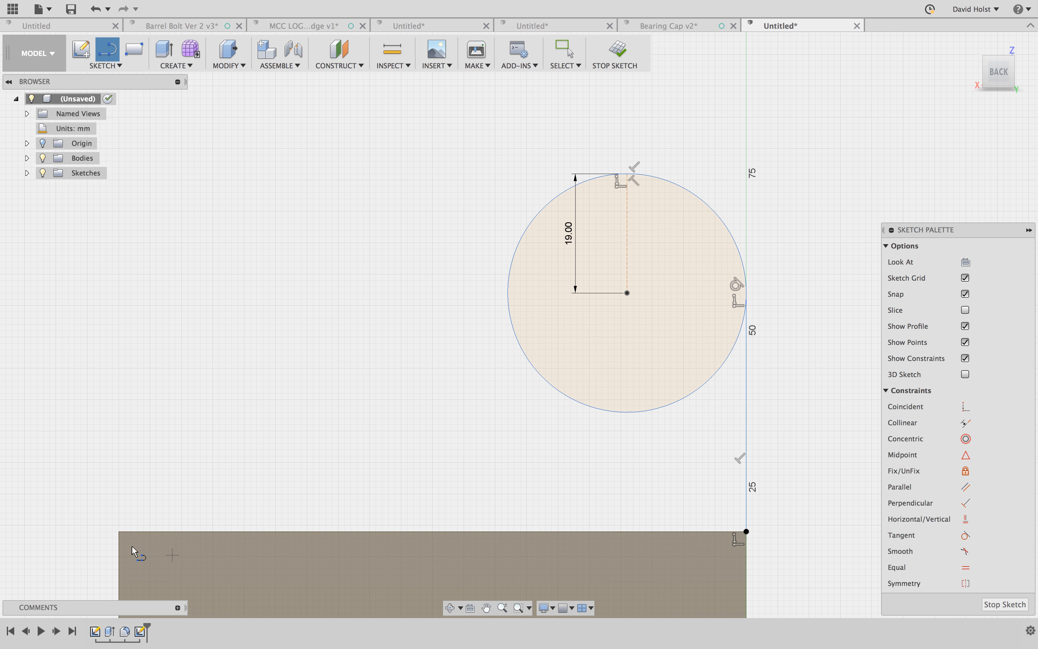
{"action": "left_click", "coordinate": [119, 531]}
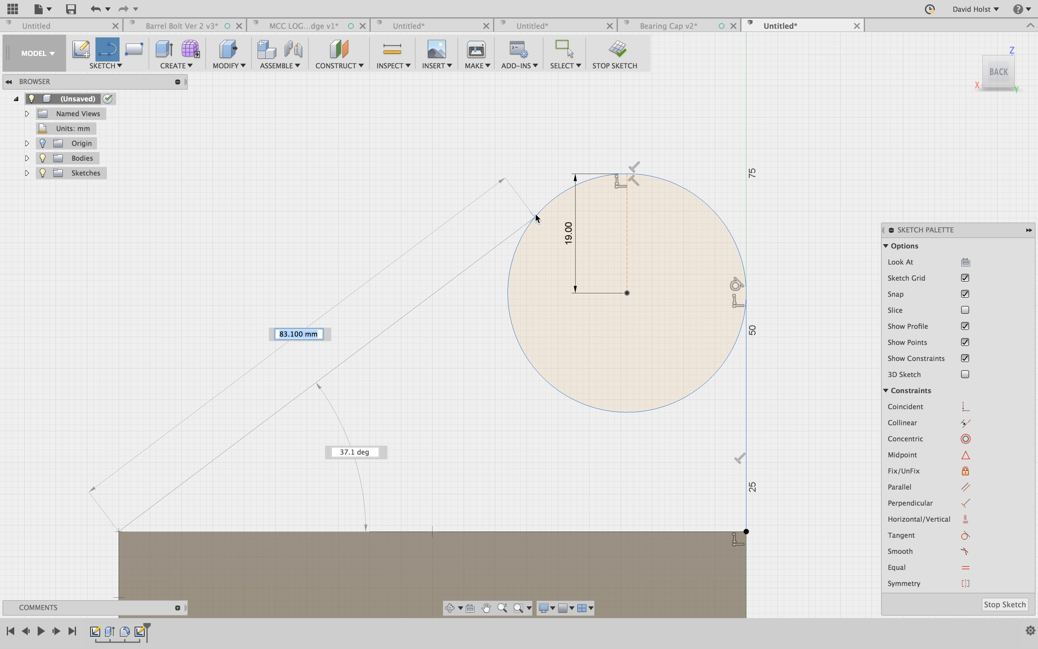
{"action": "left_click", "coordinate": [554, 199]}
{"action": "key", "text": "Escape"}
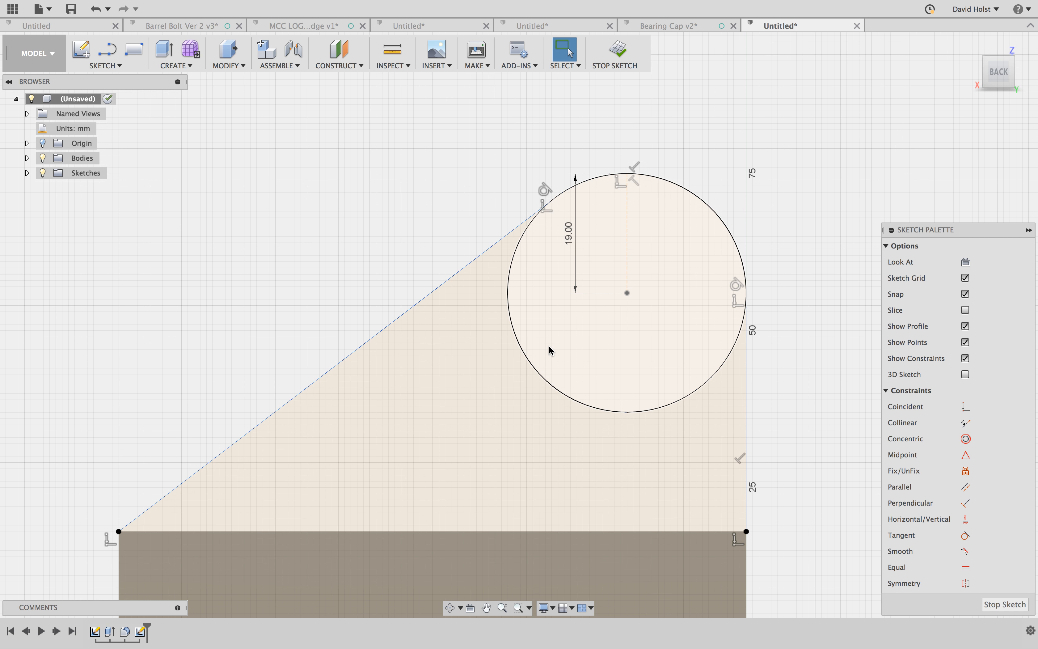
- Trim the circle's lower arc between the two tangent lines, leaving only the rounded top of the profile
{"action": "key", "text": "t"}
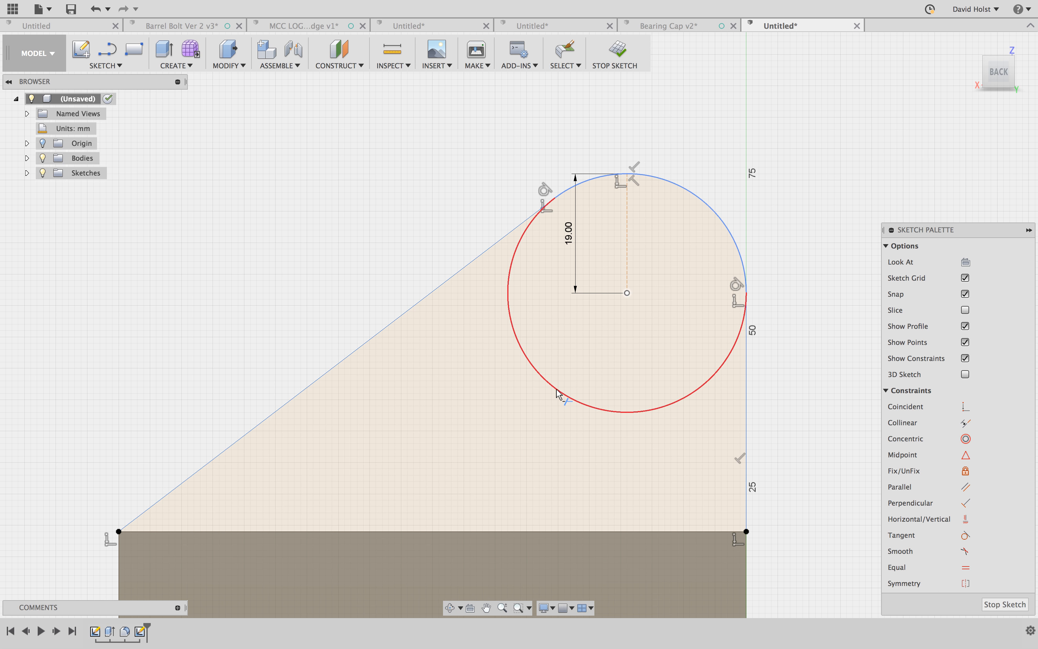
{"action": "left_click", "coordinate": [557, 391]}
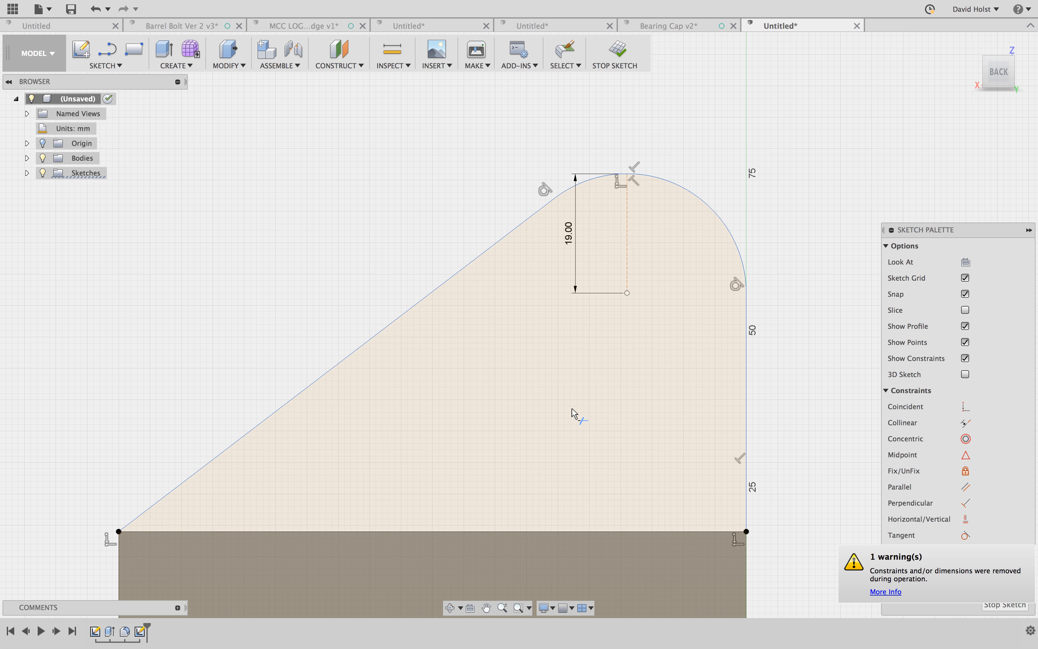
{"action": "key", "text": "Escape"}
- Extrude the rounded, sloping profile -10 mm toward the body, joining it to the base
{"action": "middle_click_drag", "start_coordinate": [419, 505], "coordinate": [424, 507], "text": "shift"}
{"action": "key", "text": "q"}
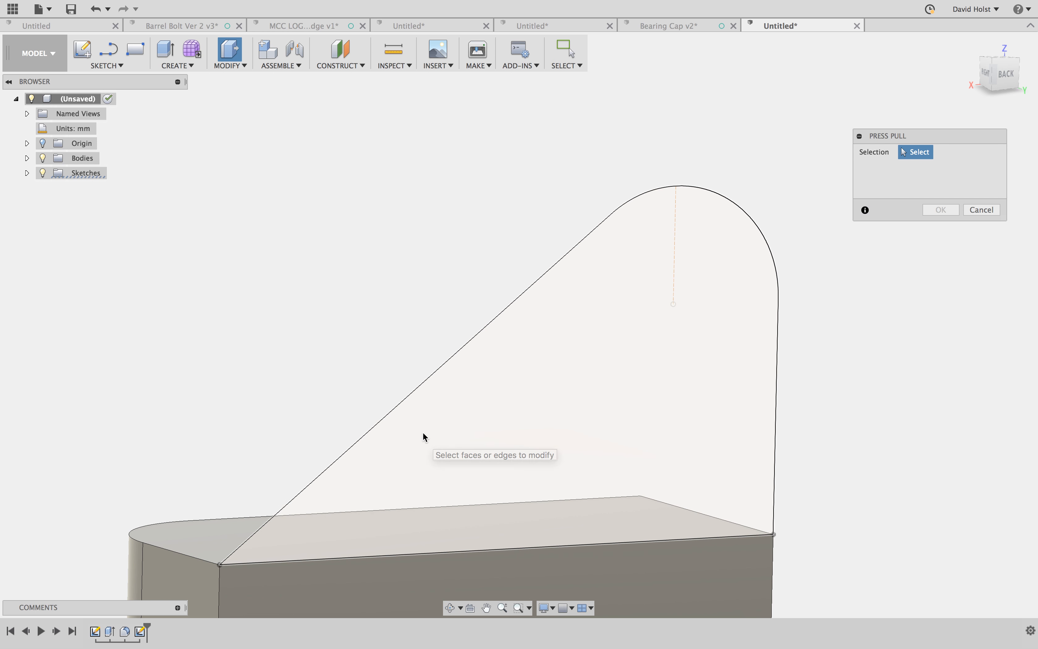
{"action": "left_click", "coordinate": [415, 420]}
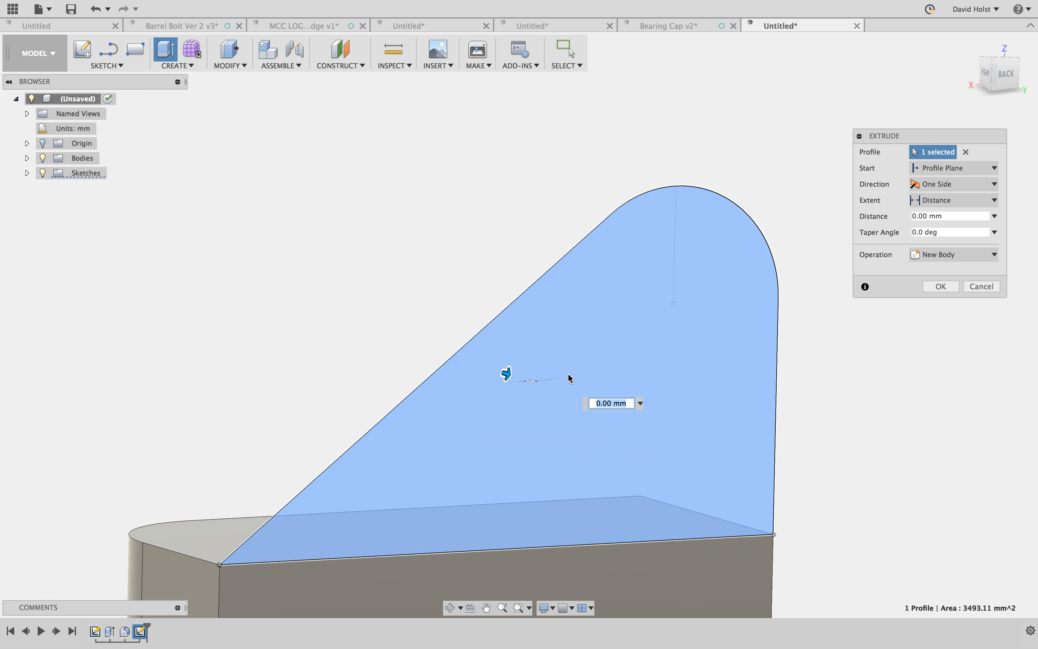
{"action": "left_click_drag", "start_coordinate": [494, 367], "coordinate": [465, 362]}
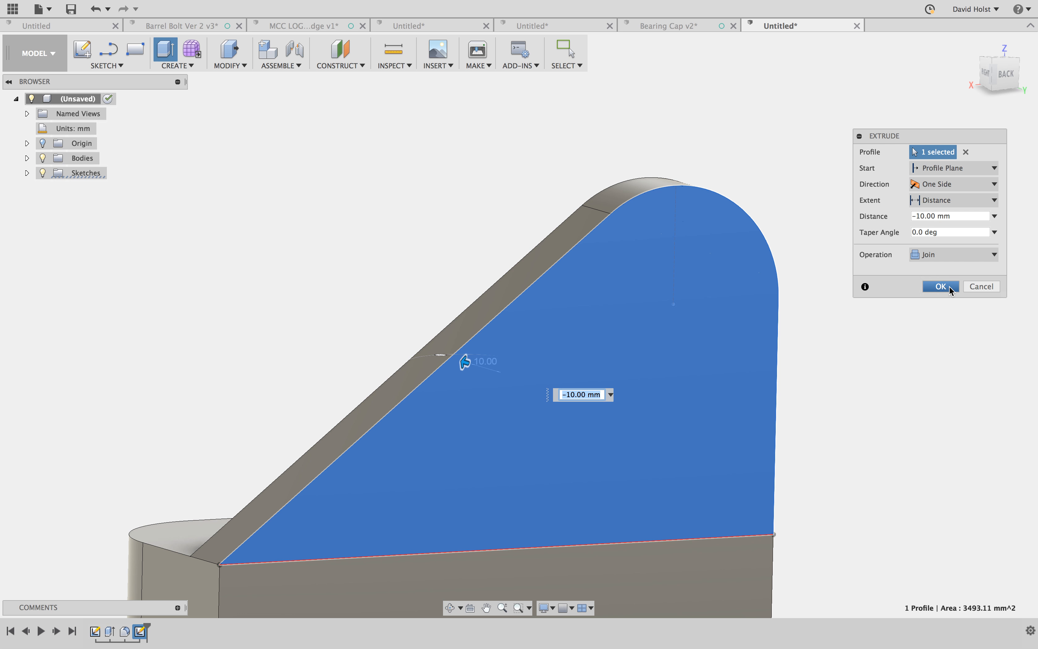
{"action": "left_click", "coordinate": [940, 286]}
- Start a new sketch on the front face of the sloping upright
{"action": "middle_click_drag", "start_coordinate": [279, 501], "coordinate": [431, 522], "text": "shift"}
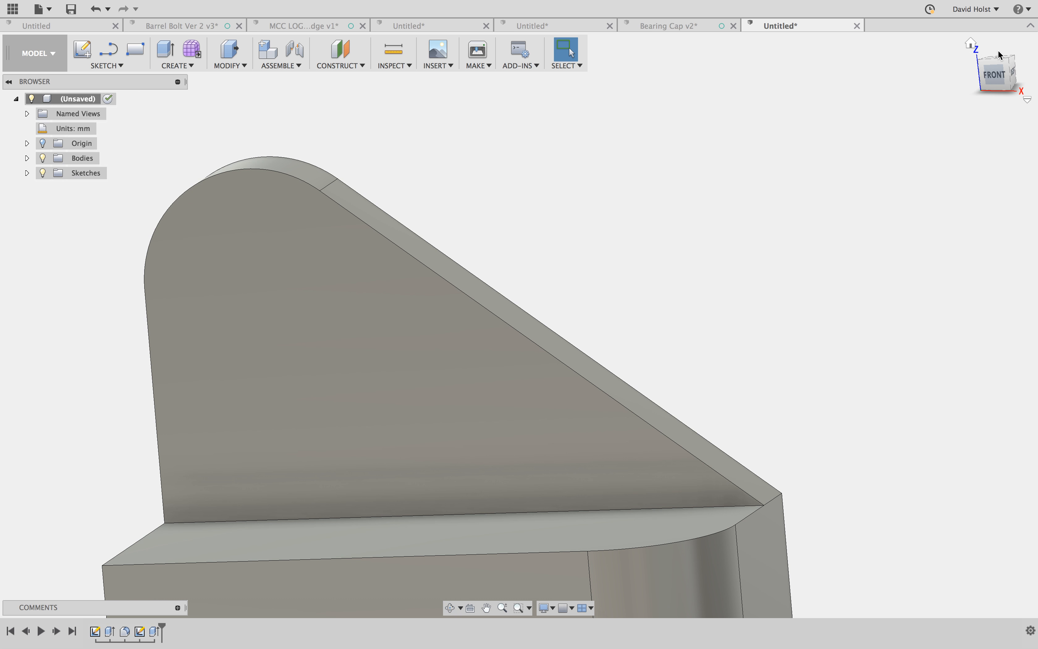
{"action": "left_click", "coordinate": [971, 44]}
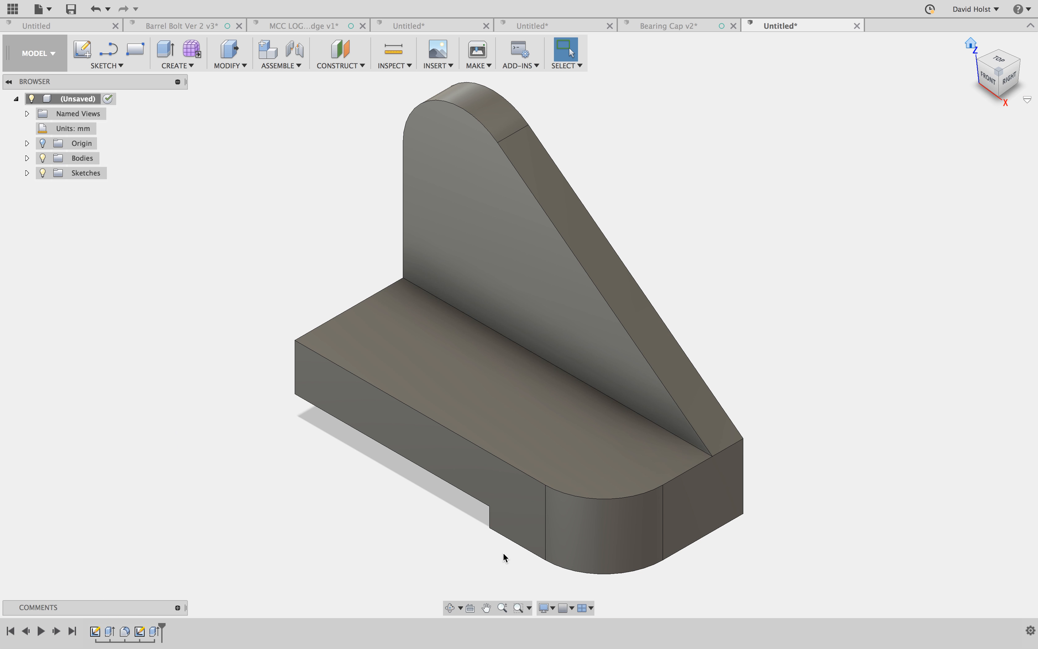
{"action": "scroll", "coordinate": [482, 485], "scroll_direction": "down", "scroll_amount": 1}
{"action": "scroll", "coordinate": [468, 468], "scroll_direction": "up", "scroll_amount": 1}
{"action": "middle_click_drag", "start_coordinate": [463, 410], "coordinate": [526, 427]}
{"action": "middle_click", "coordinate": [518, 430]}
{"action": "middle_click", "coordinate": [518, 431]}
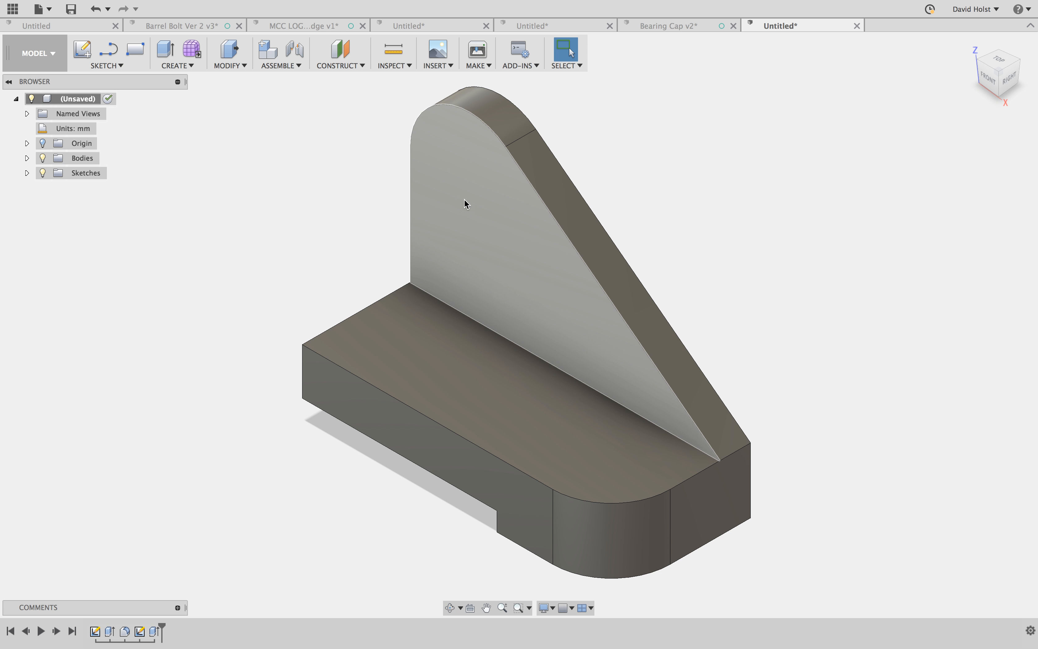
{"action": "left_click", "coordinate": [461, 176]}
{"action": "right_click", "coordinate": [462, 173]}
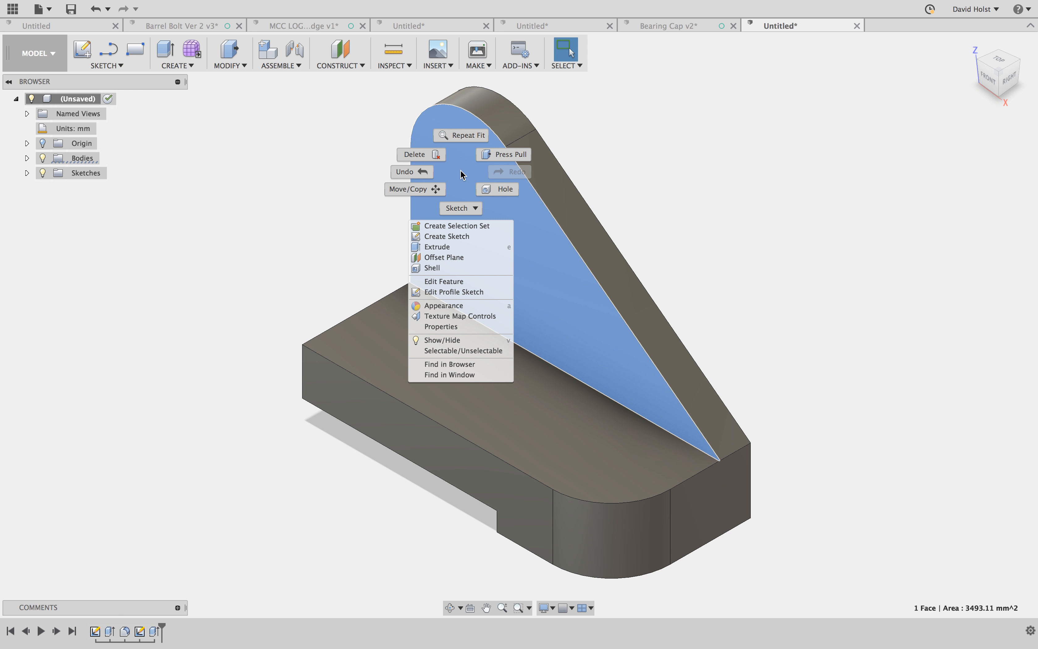
{"action": "left_click", "coordinate": [459, 236]}
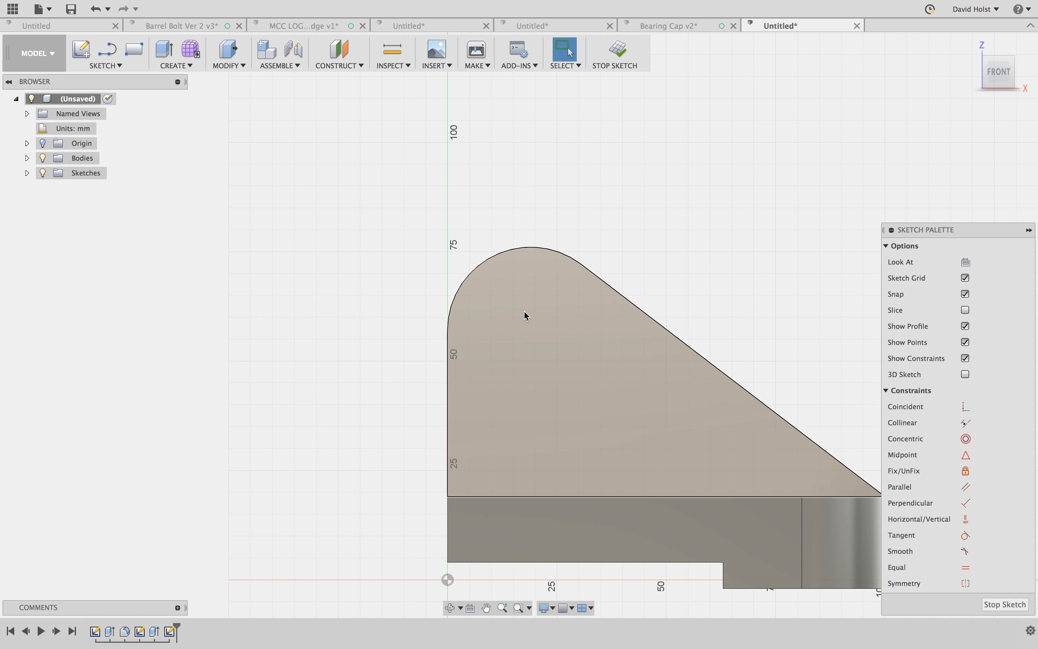
{"action": "key", "text": "c"}
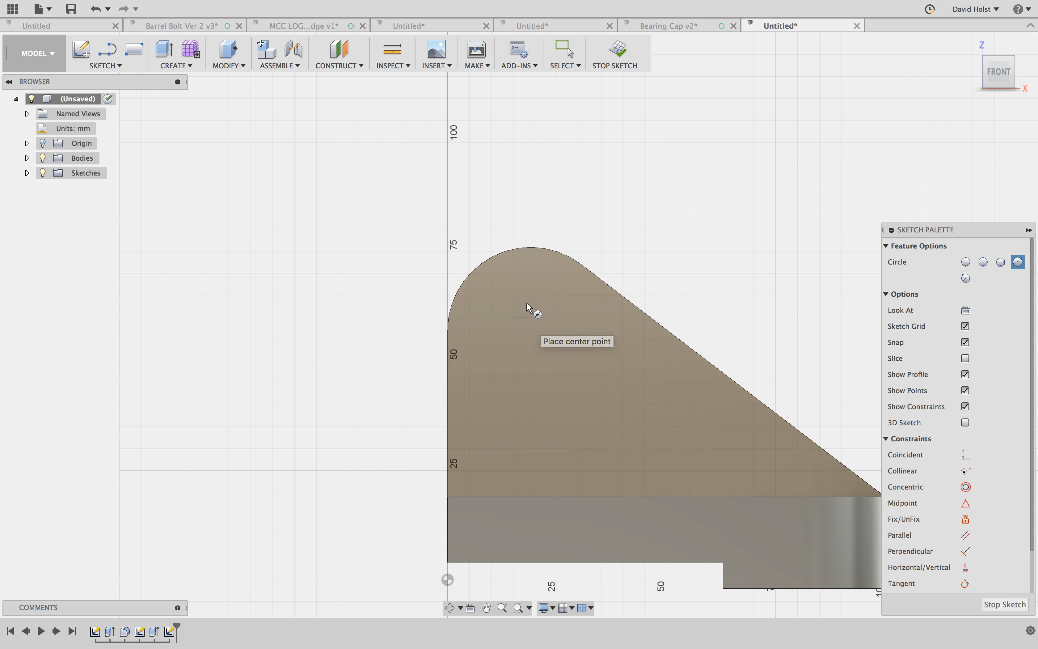
{"action": "key", "text": "Escape"}
{"action": "left_click", "coordinate": [546, 250]}
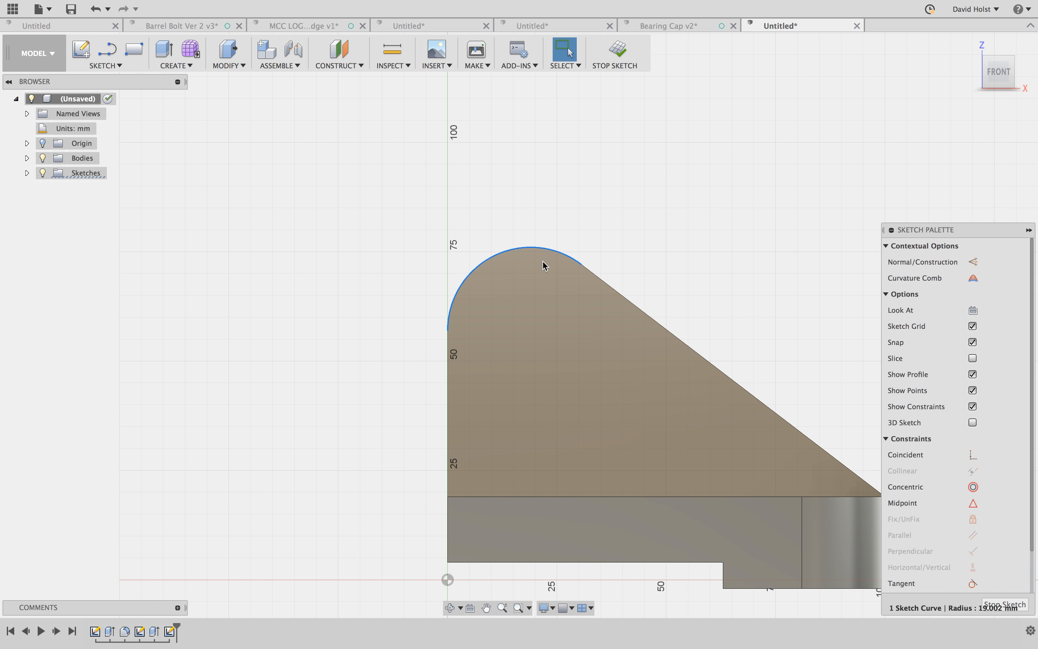
{"action": "key", "text": "c"}
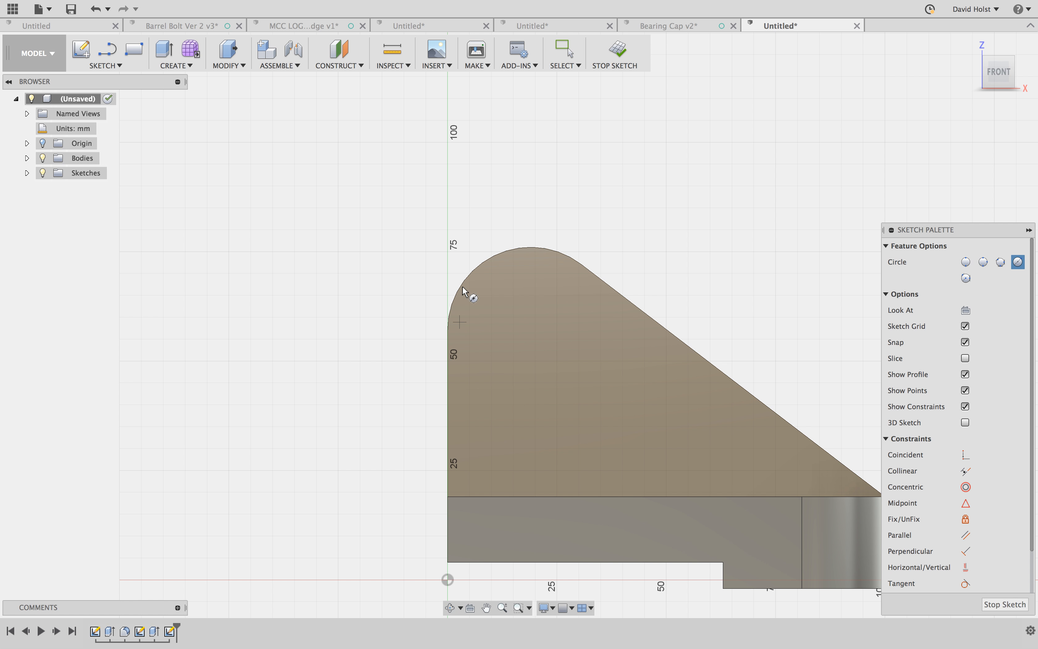
- Draw a 19 mm horizontal line inward from the point where the upright's vertical edge meets the rounded top
{"action": "key", "text": "l"}
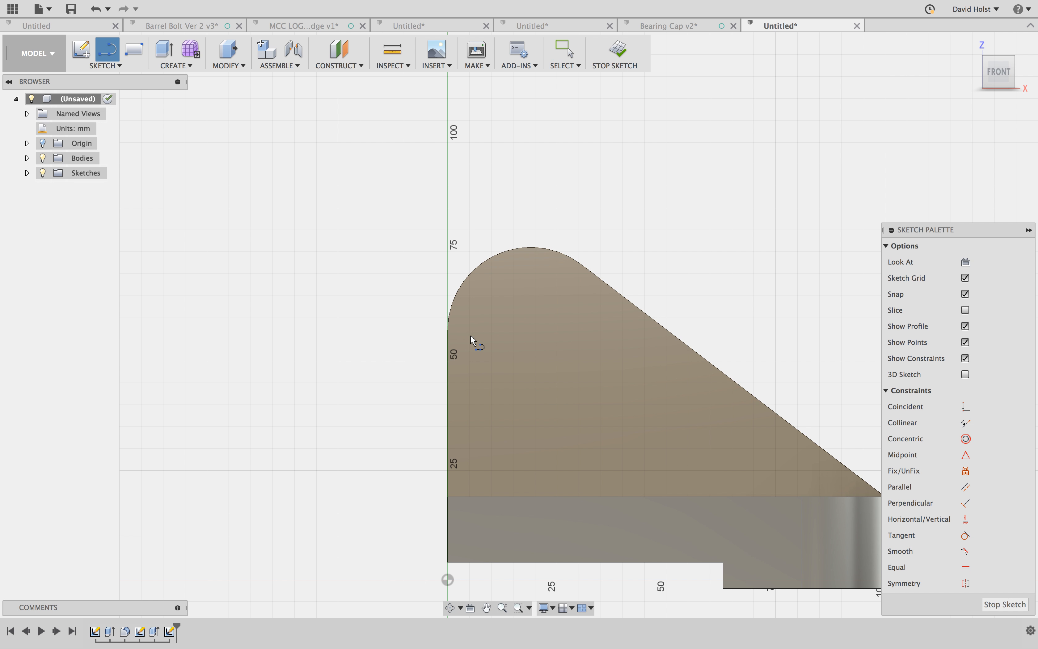
{"action": "left_click", "coordinate": [448, 330]}
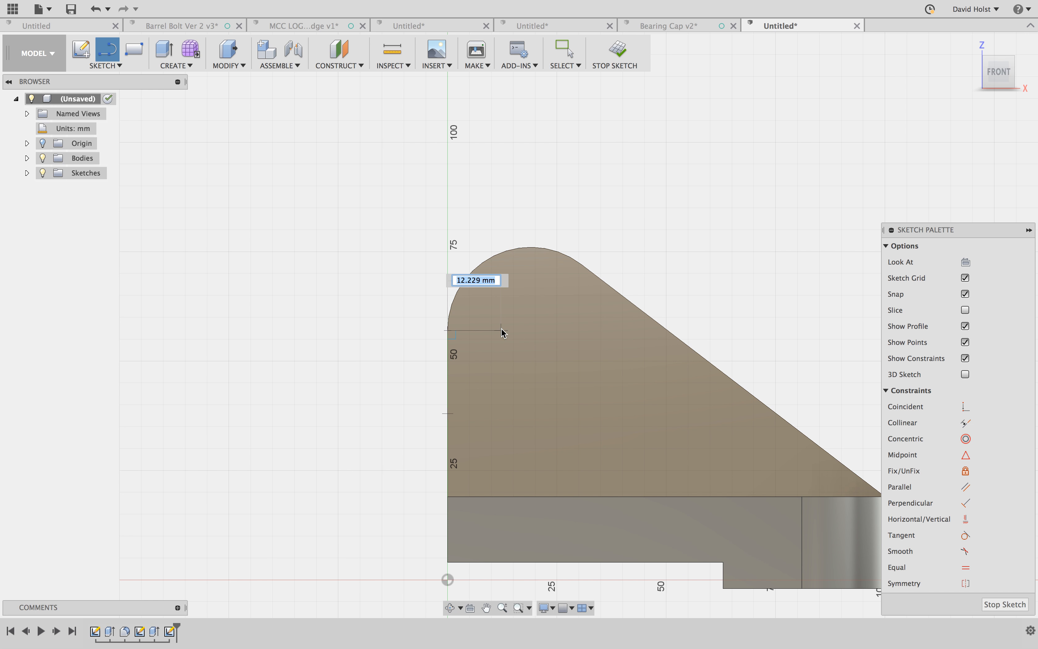
{"action": "type", "text": "19"}
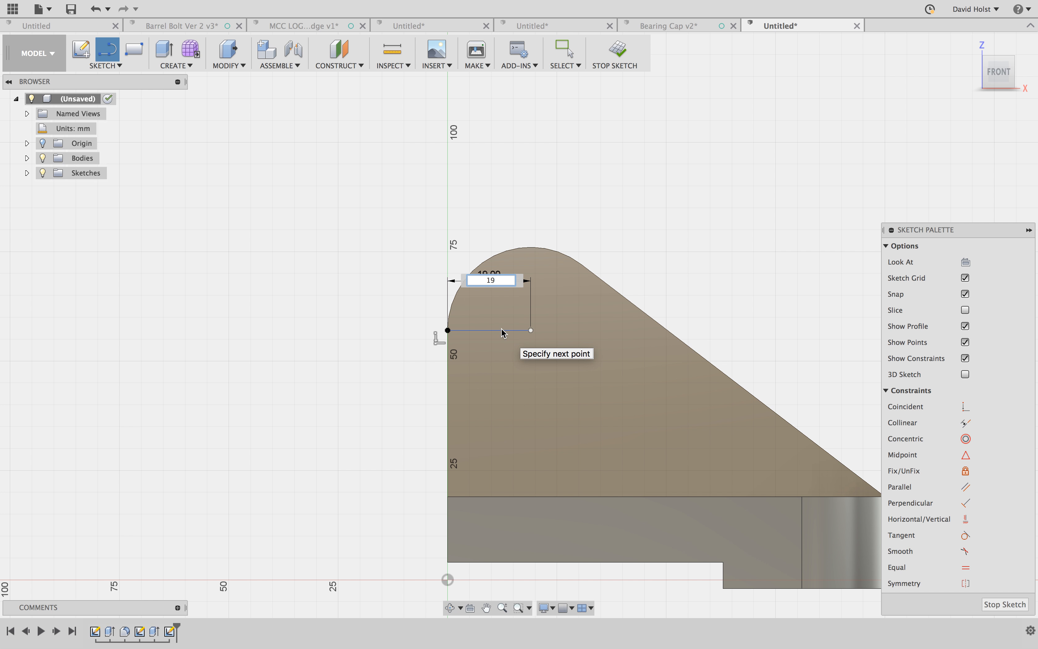
{"action": "key", "text": "Return"}
{"action": "key", "text": "Escape"}
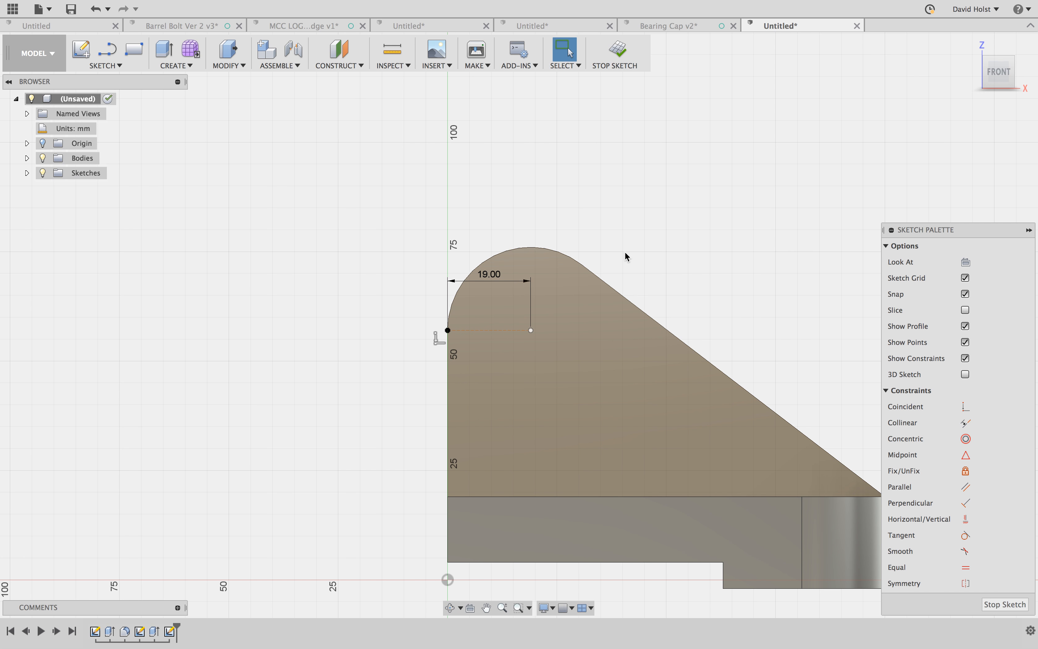
- Draw a circle about 38 mm in diameter, centred on the line's inner end and matching the upright's rounded top
{"action": "key", "text": "c"}
{"action": "left_click", "coordinate": [531, 330]}
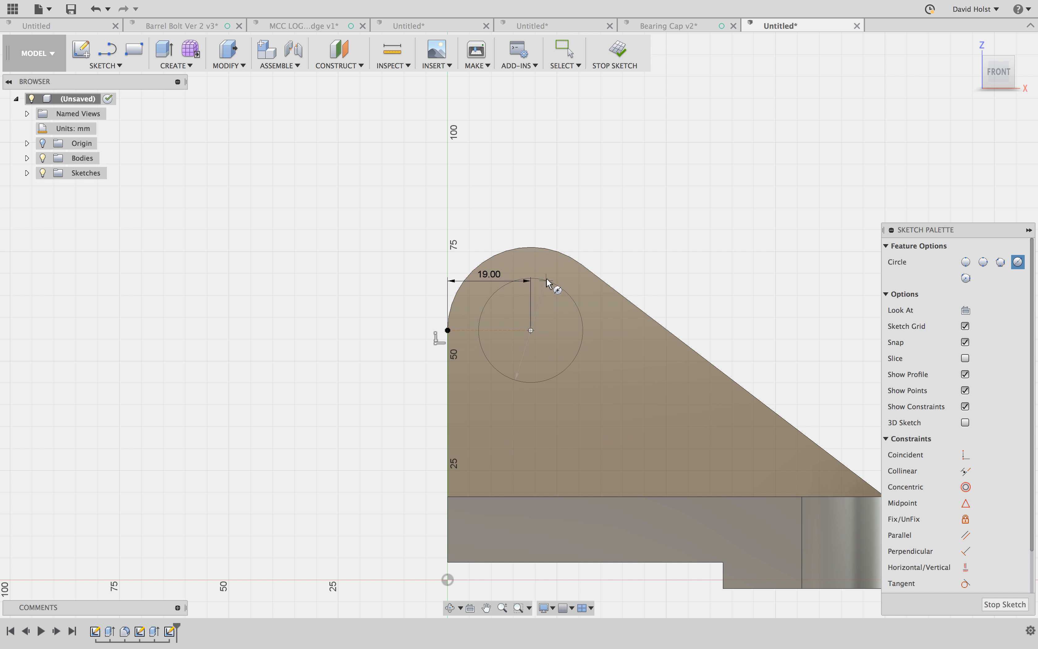
{"action": "left_click", "coordinate": [552, 252]}
{"action": "key", "text": "Escape"}
- Draw a vertical line about 38 mm long from the circle's side nearest the slope down to the base's top edge
{"action": "key", "text": "l"}
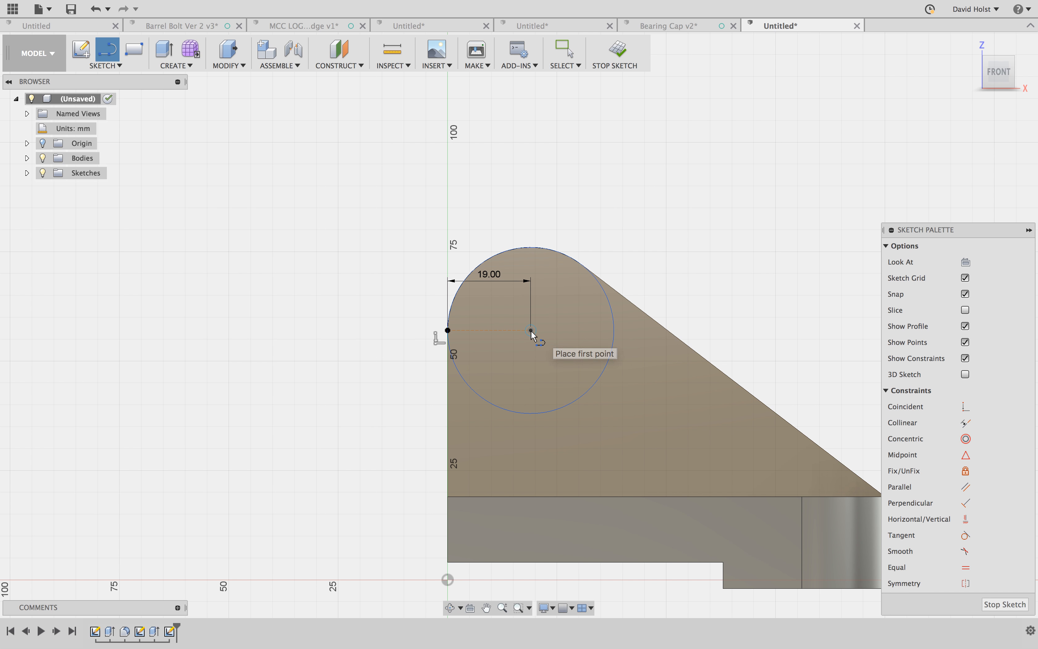
{"action": "left_click", "coordinate": [531, 330]}
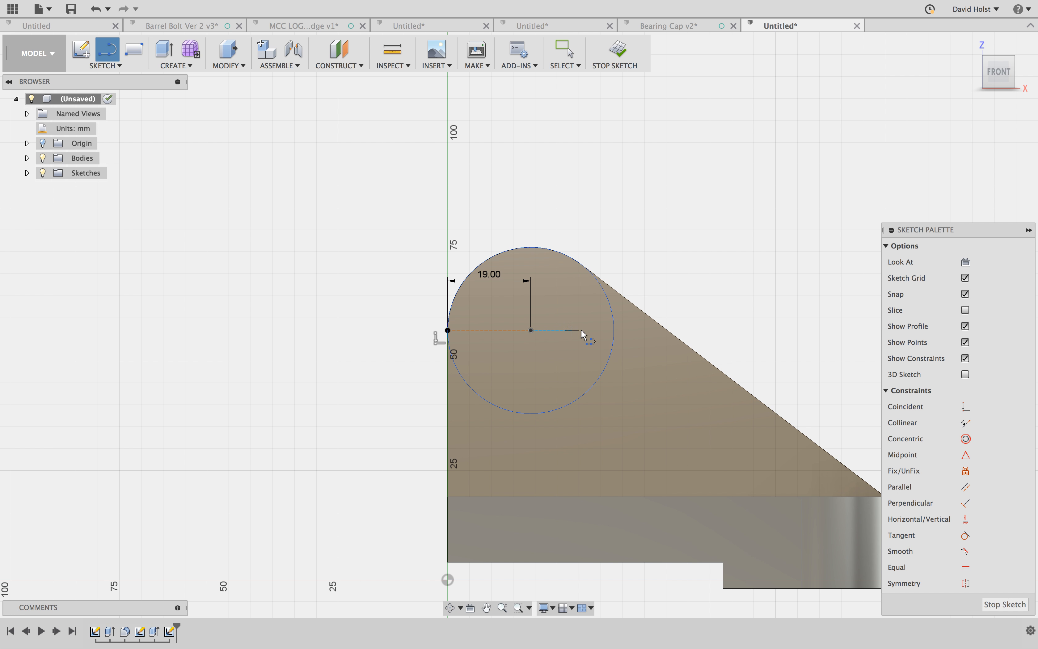
{"action": "left_click", "coordinate": [611, 329]}
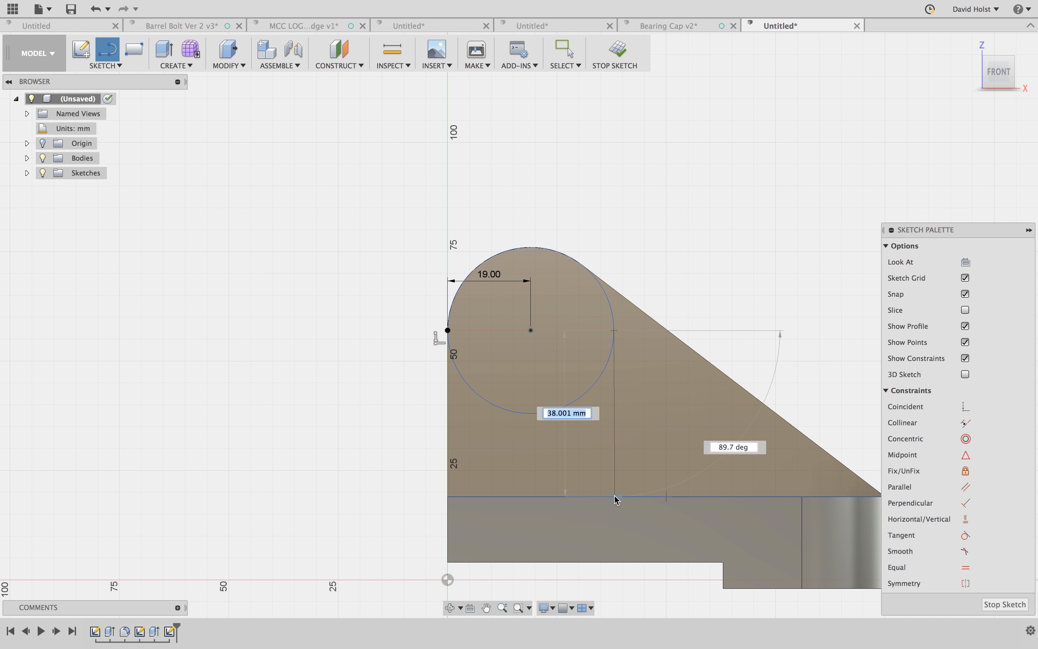
{"action": "left_click", "coordinate": [615, 497]}
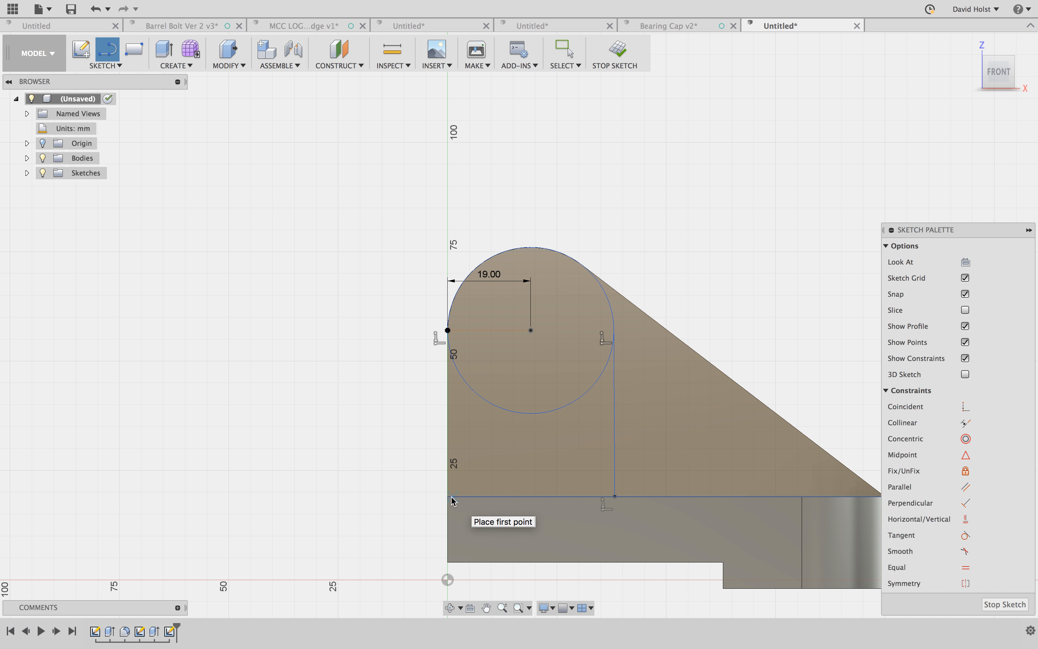
- Close the profile with a line along the base's top edge to the corner and one along the upright's vertical edge
{"action": "left_click", "coordinate": [615, 497]}
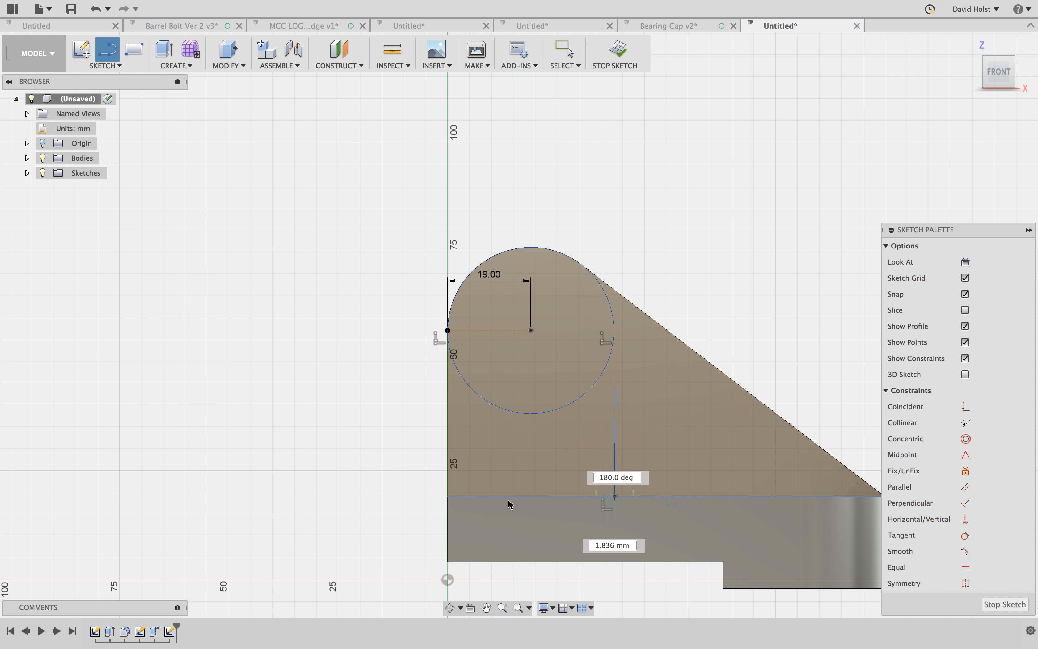
{"action": "left_click", "coordinate": [449, 496]}
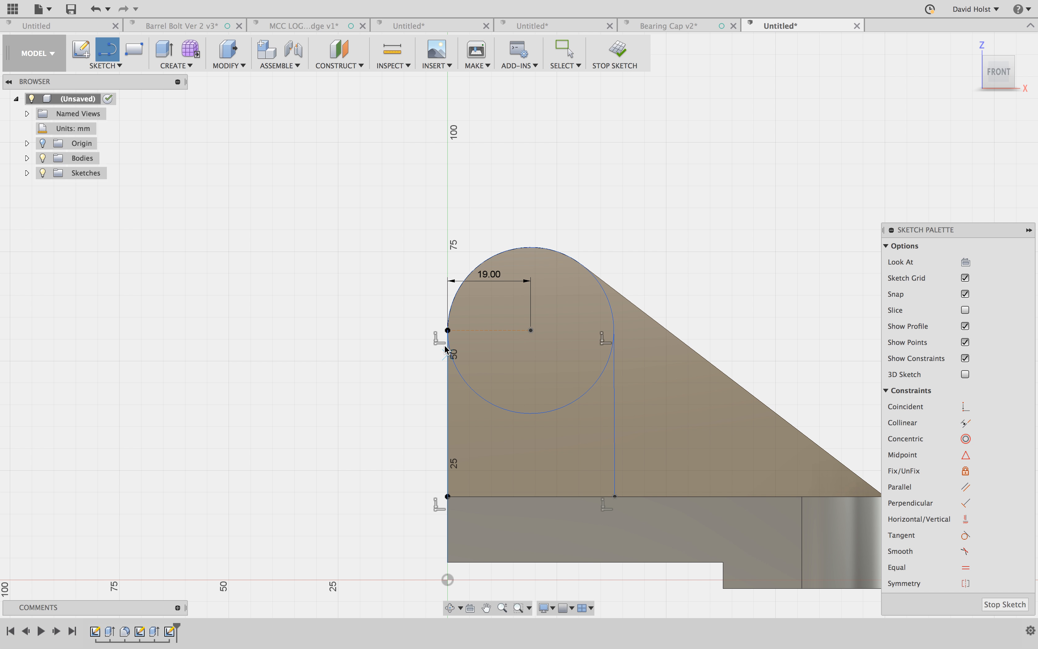
{"action": "left_click", "coordinate": [446, 330]}
{"action": "left_click", "coordinate": [448, 497]}
{"action": "key", "text": "Escape"}
- Trim the circle's lower arc so that the profile becomes a single round-topped shape
{"action": "key", "text": "t"}
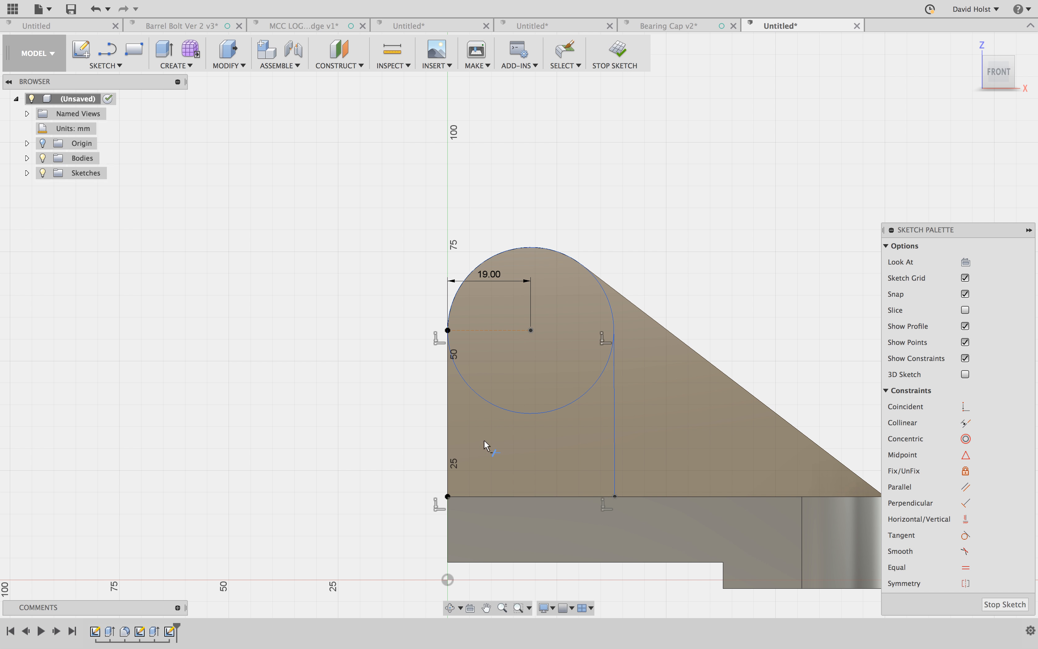
{"action": "left_click", "coordinate": [509, 413]}
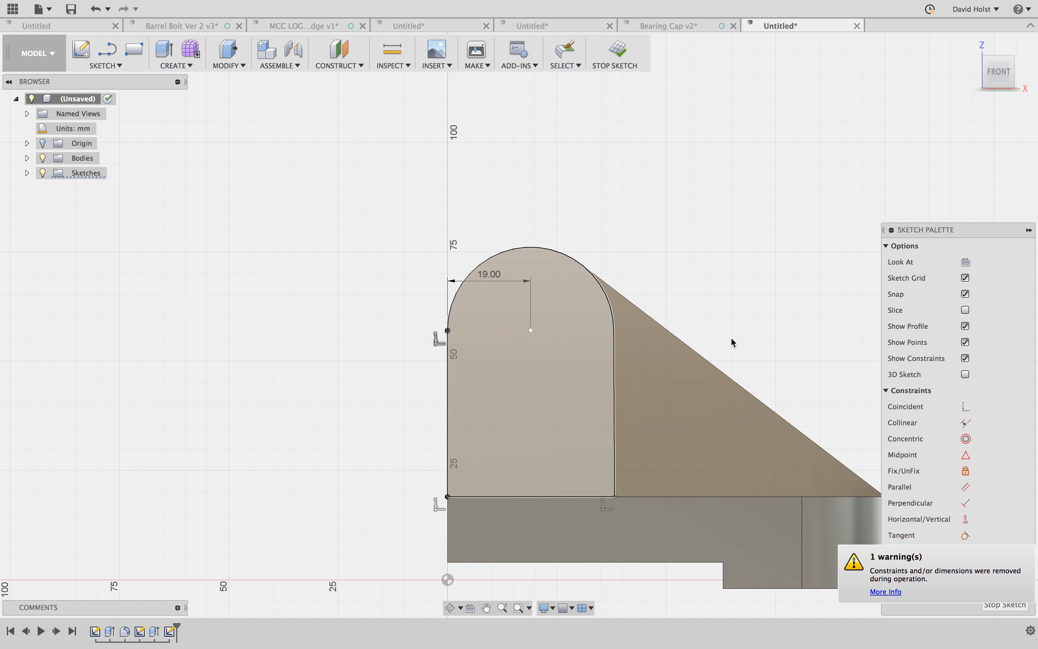
{"action": "key", "text": "Escape"}
- Extrude the round-topped profile 9 mm outward from the upright, joined to the body
{"action": "middle_click_drag", "start_coordinate": [761, 316], "coordinate": [744, 329], "text": "shift"}
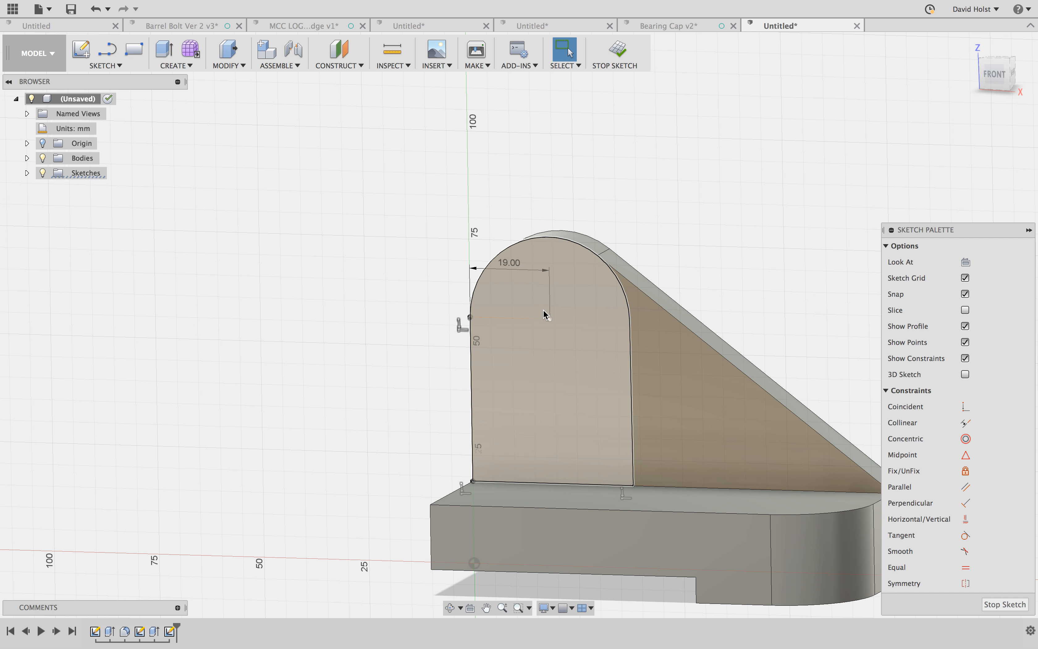
{"action": "key", "text": "q"}
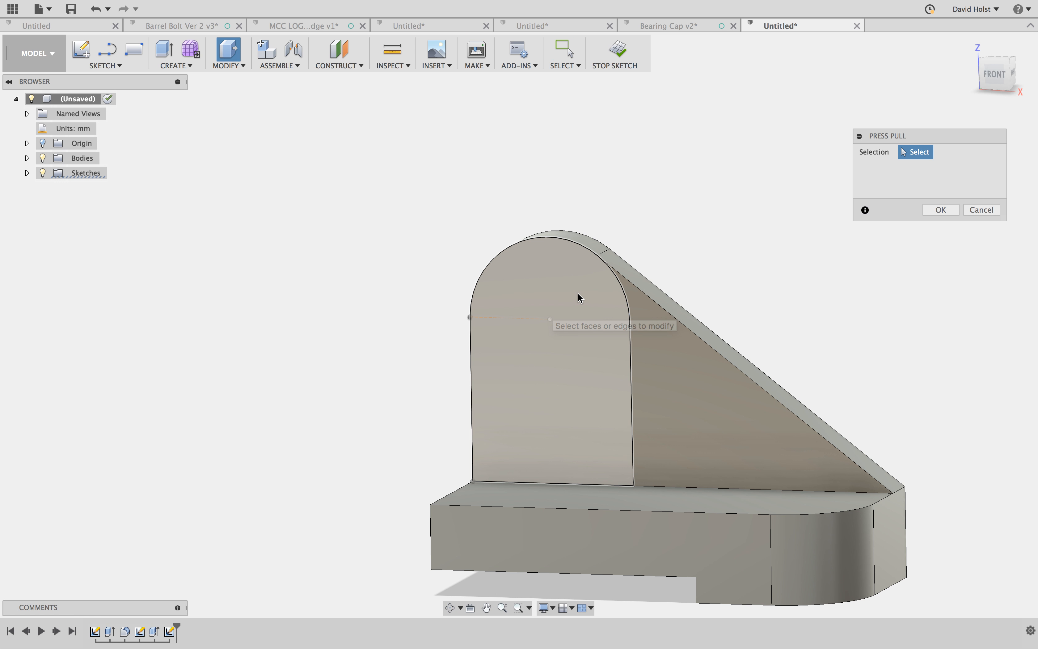
{"action": "left_click", "coordinate": [580, 295]}
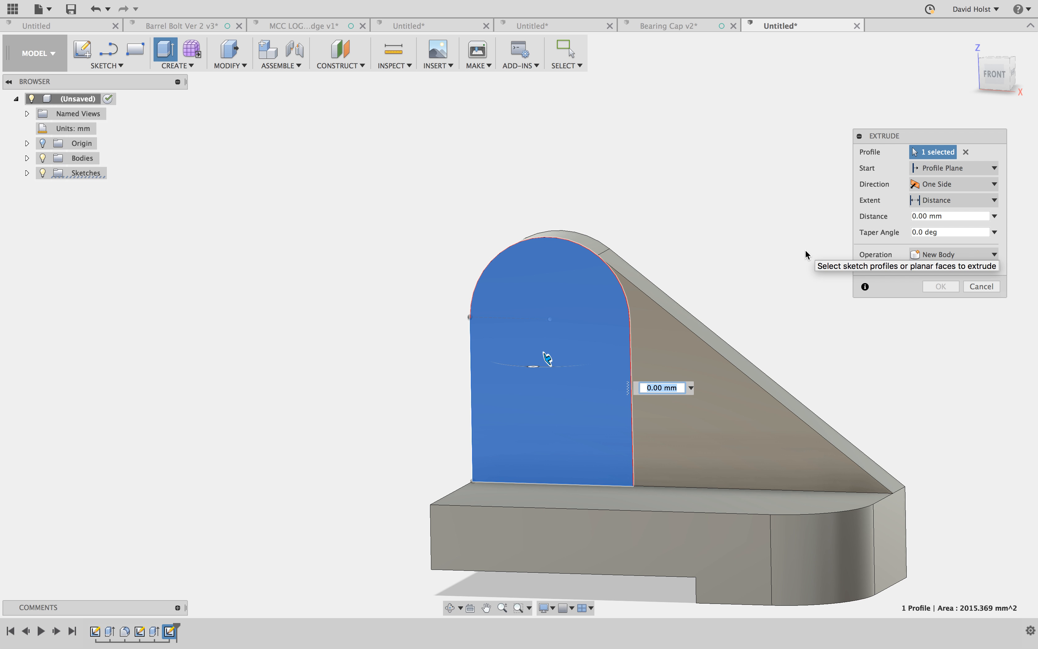
{"action": "type", "text": "9"}
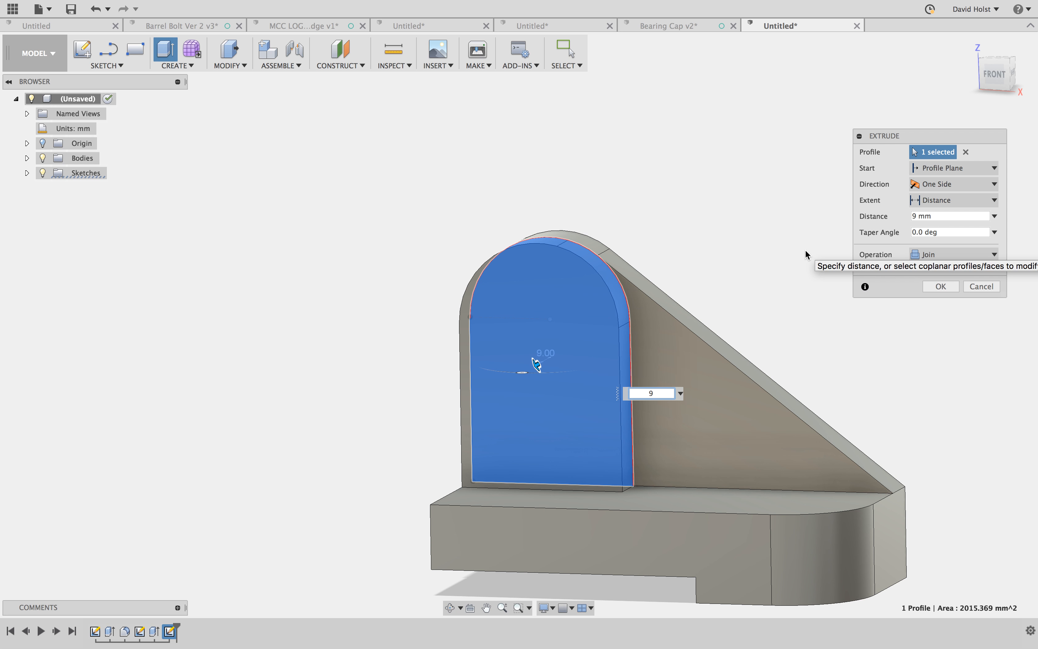
{"action": "key", "text": "Return"}
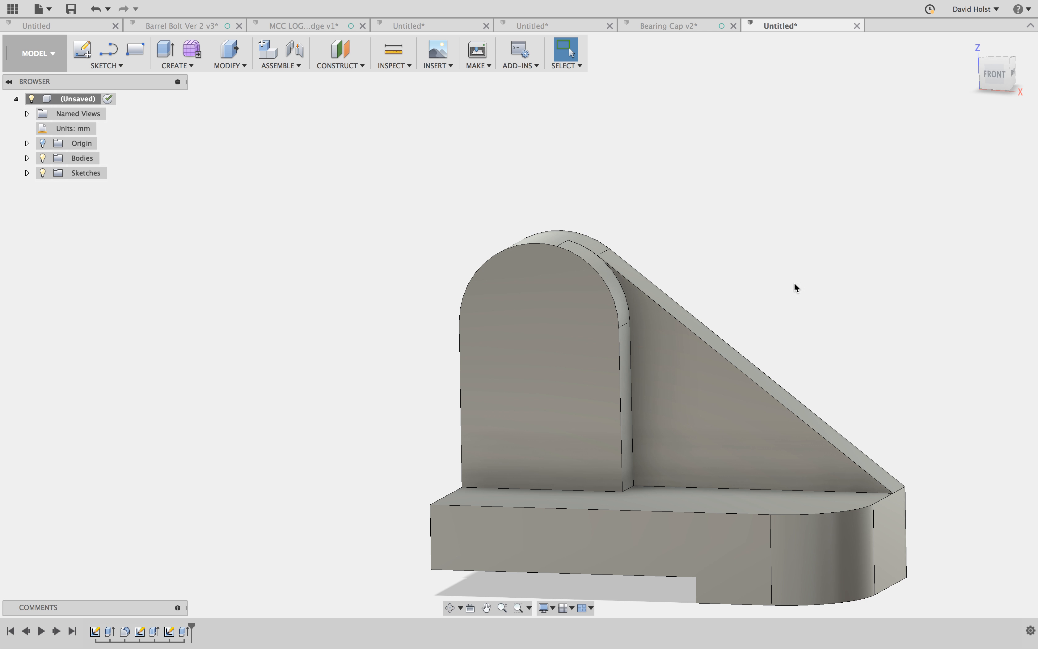
- Start a new sketch on the front face of the round-topped boss
{"action": "mouse_move", "coordinate": [559, 418]}
{"action": "middle_mouse_down", "text": "shift"}
{"action": "mouse_move", "coordinate": [551, 410]}
{"action": "mouse_move", "coordinate": [567, 405]}
{"action": "middle_mouse_up", "text": "shift"}
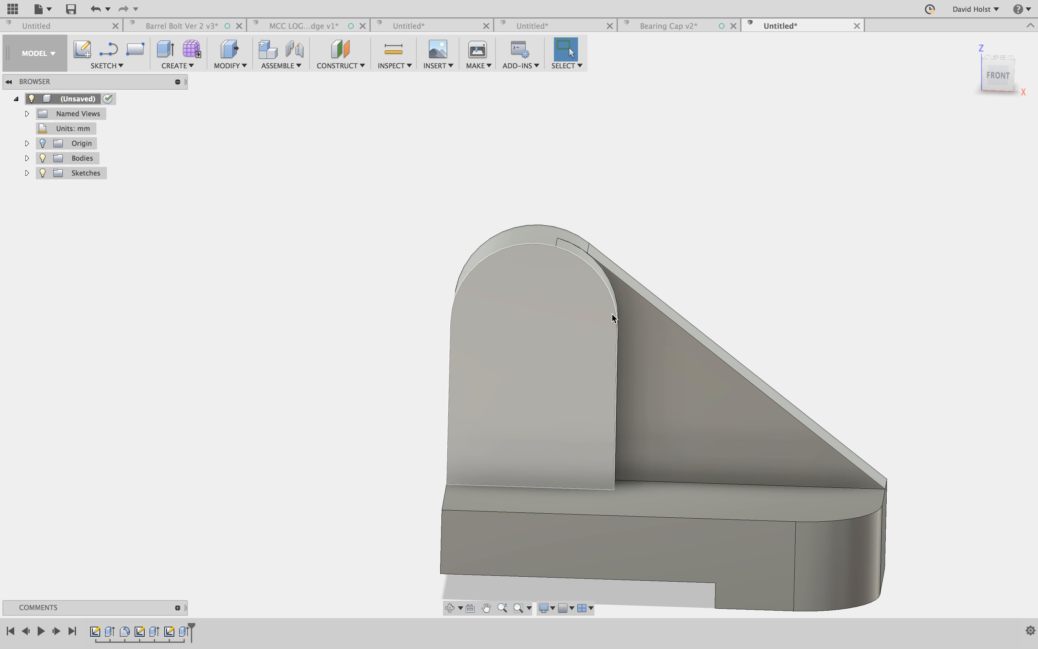
{"action": "middle_click_drag", "start_coordinate": [613, 318], "coordinate": [540, 306], "text": "shift"}
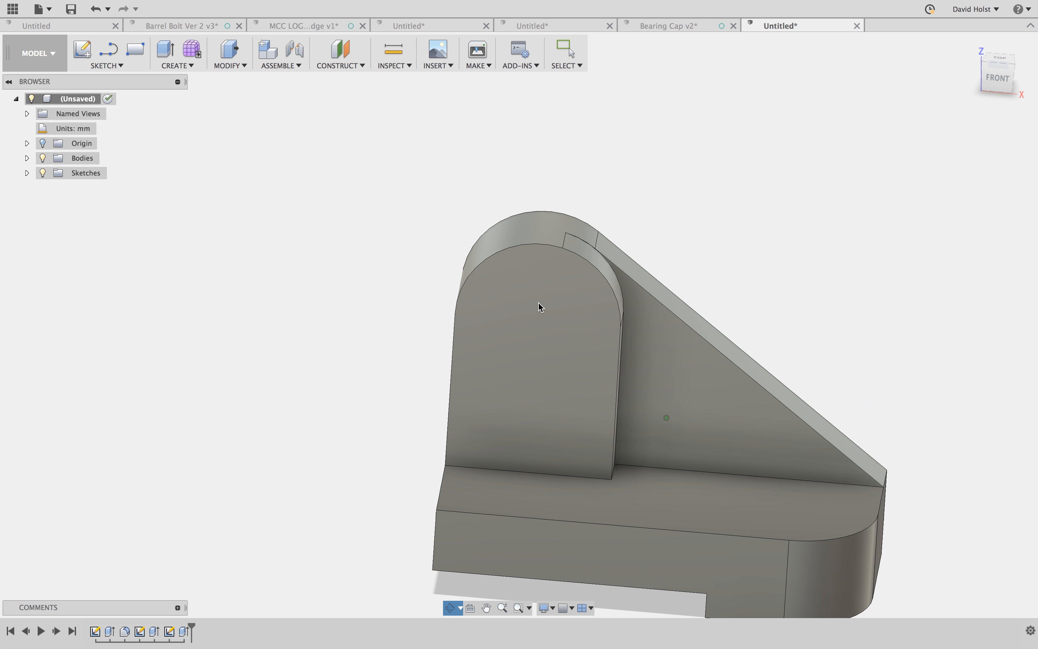
{"action": "left_click", "coordinate": [487, 328]}
{"action": "right_click", "coordinate": [487, 326]}
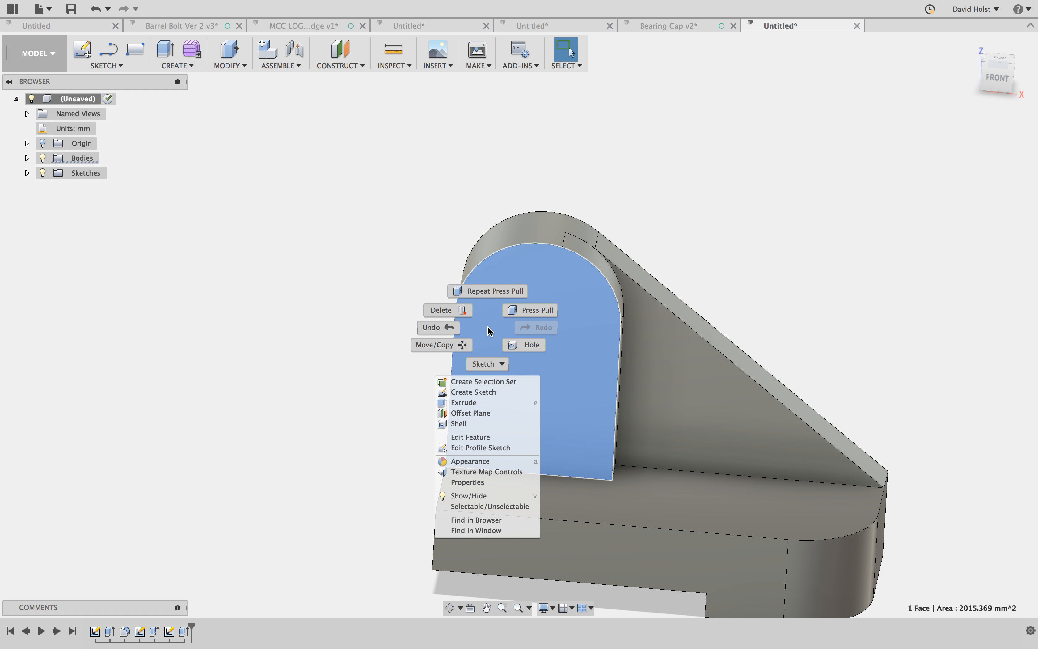
{"action": "left_click", "coordinate": [493, 391]}
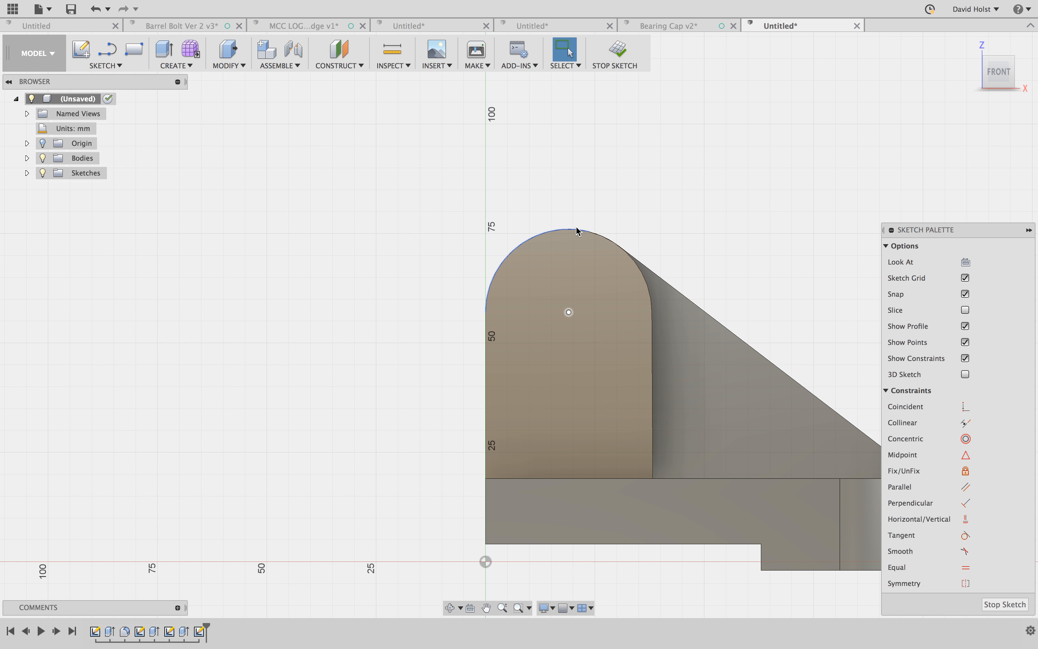
- Draw a 13 mm diameter circle in the upper part of the boss face
{"action": "key", "text": "c"}
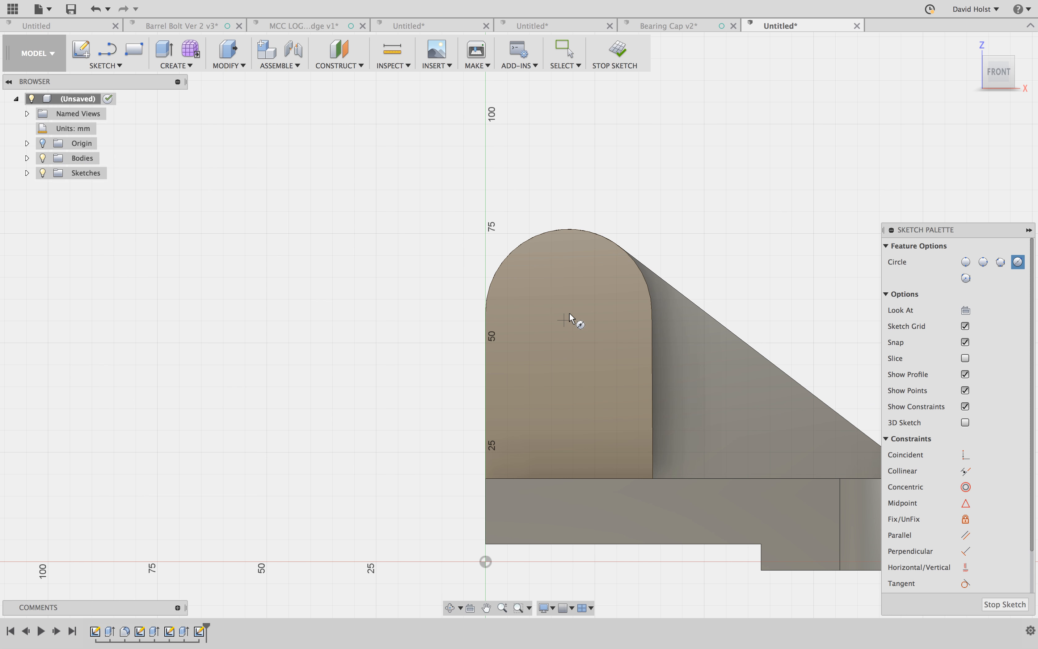
{"action": "left_click", "coordinate": [563, 310]}
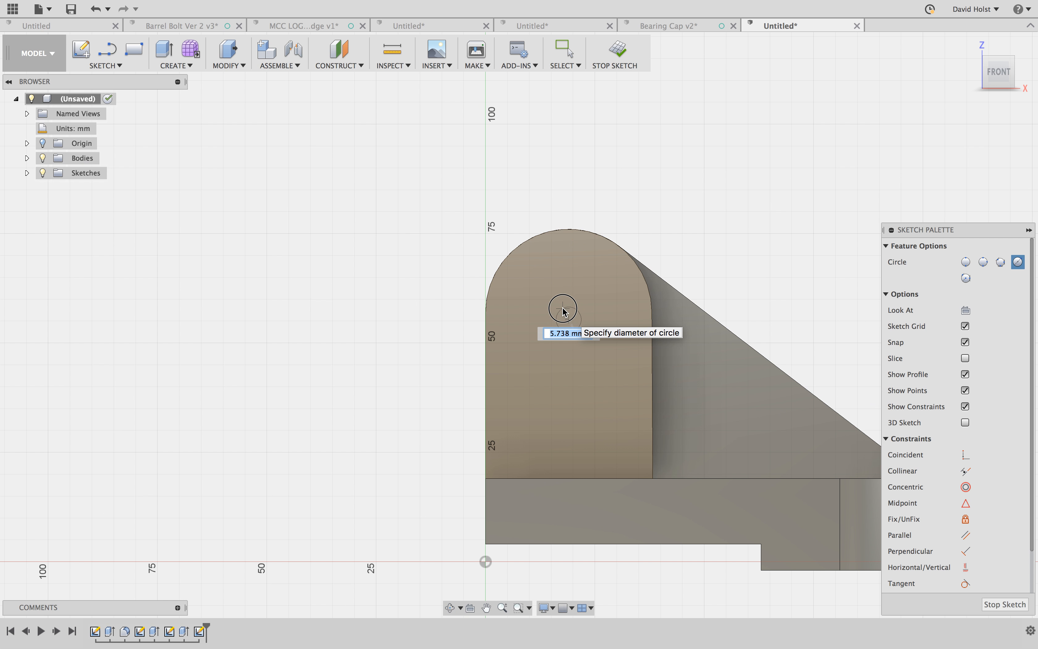
{"action": "left_click", "coordinate": [563, 296]}
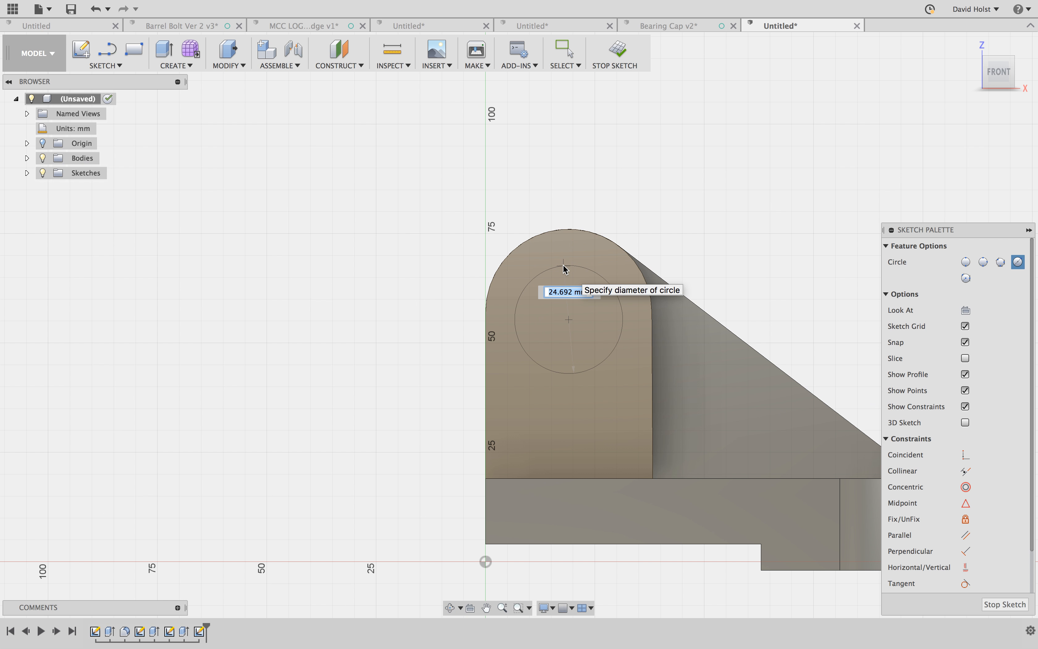
{"action": "type", "text": "13"}
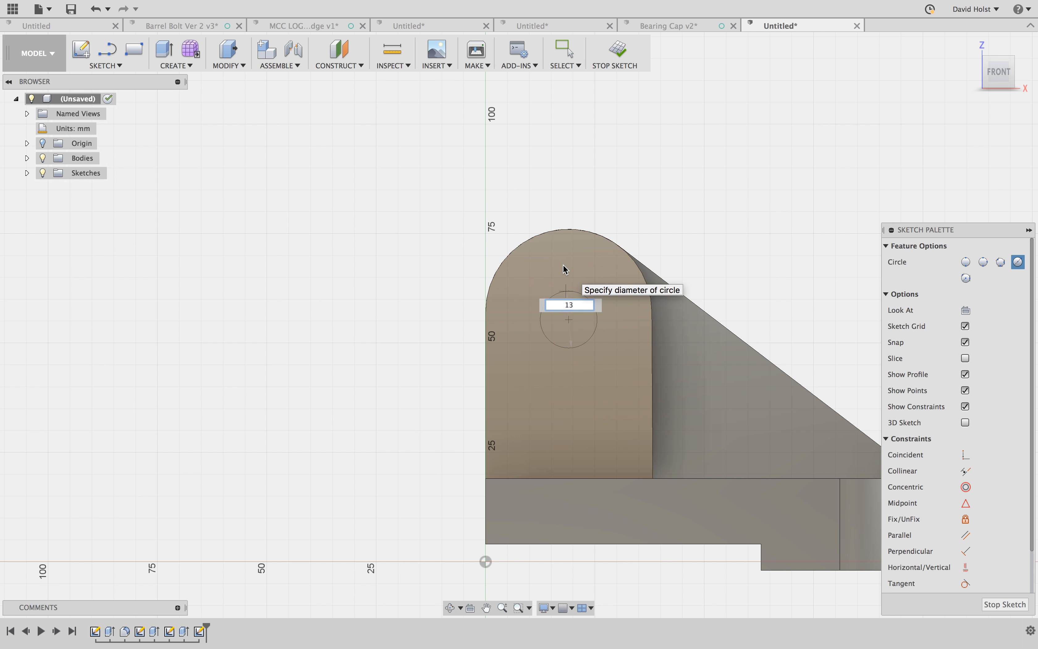
{"action": "key", "text": "Tab"}
{"action": "key", "text": "Return"}
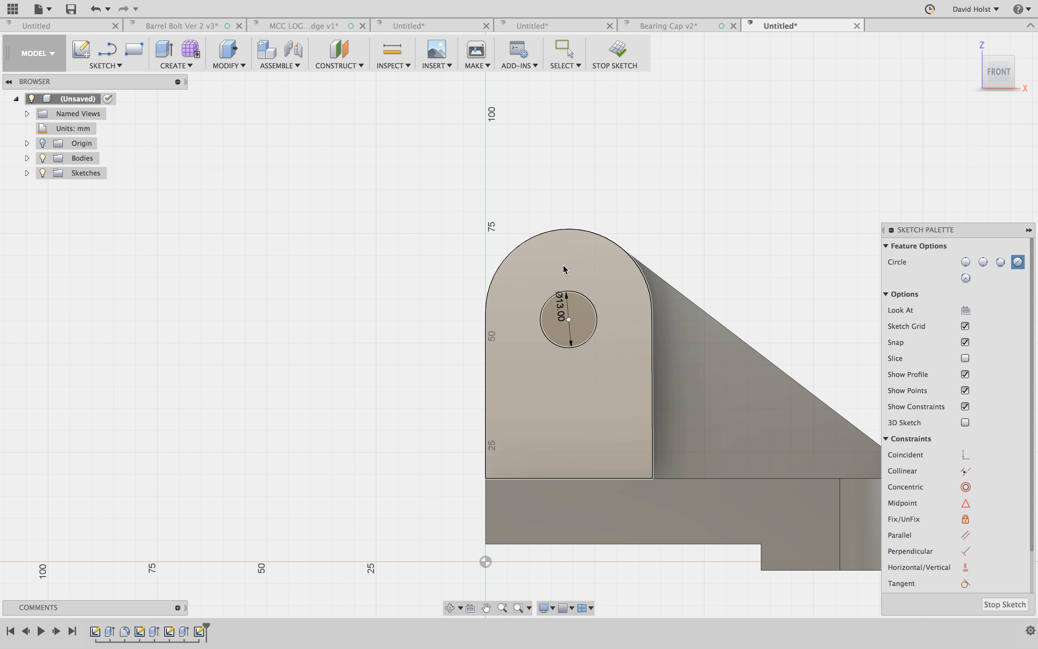
{"action": "key", "text": "Escape"}
- Constrain the circle to be concentric with the boss's rounded top edge
{"action": "left_click", "coordinate": [966, 438]}
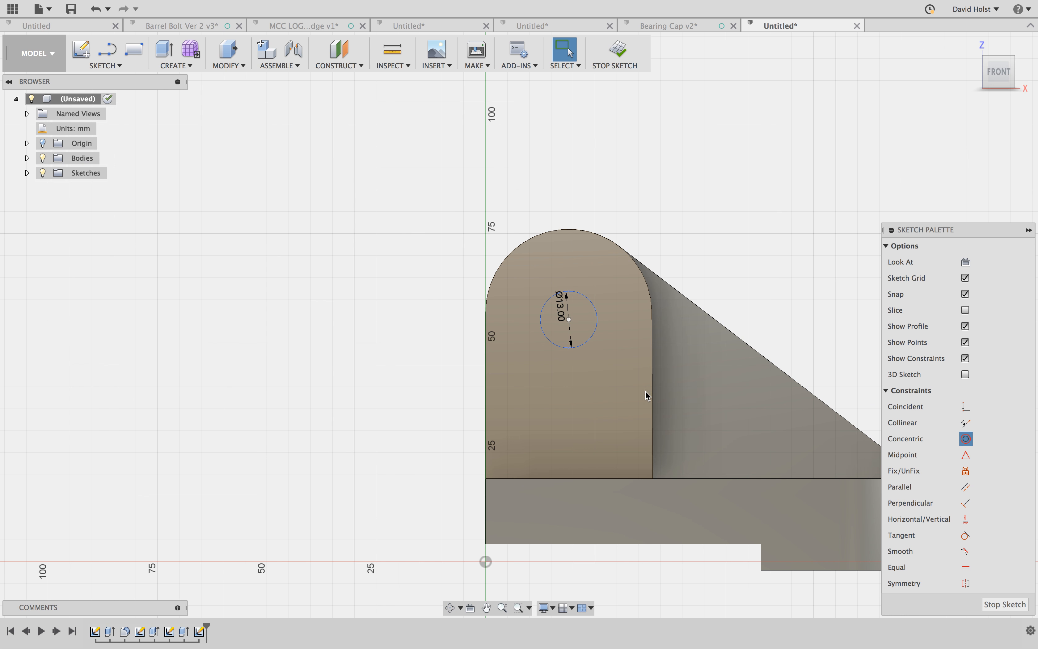
{"action": "left_click", "coordinate": [583, 300]}
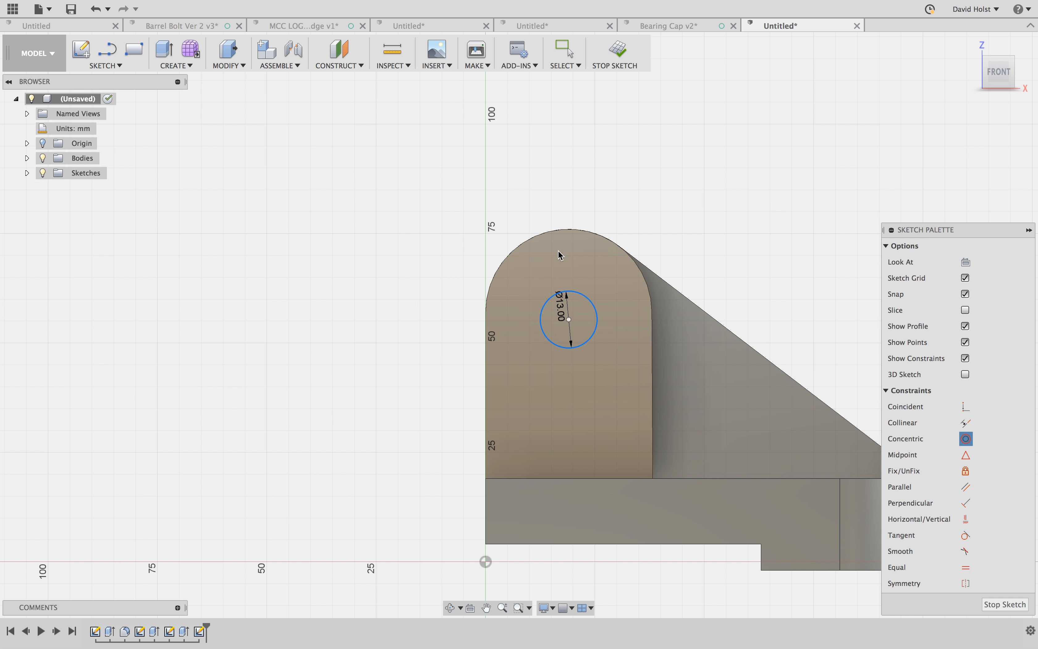
{"action": "left_click", "coordinate": [547, 236]}
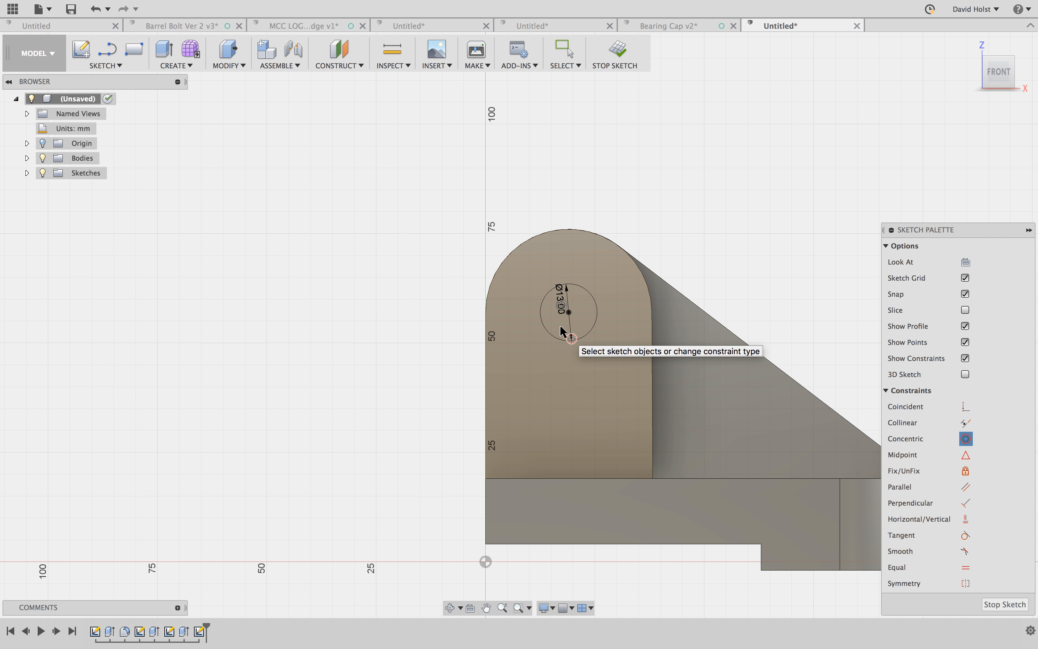
{"action": "key", "text": "Escape"}
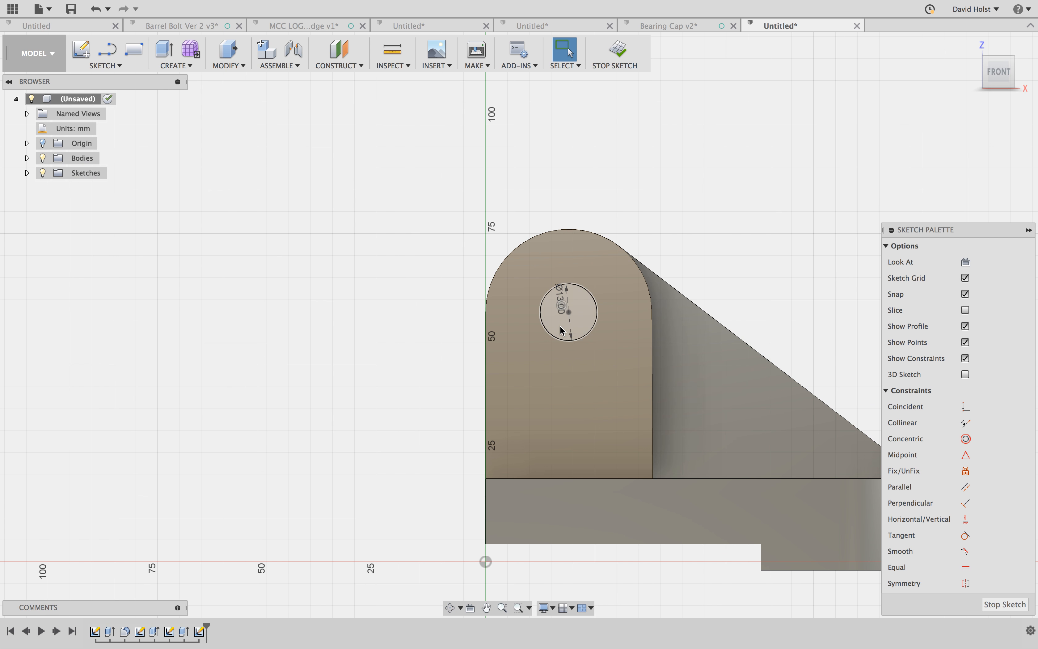
- Draw a 19 mm vertical line straight down from the circle's center and make it a construction line
{"action": "key", "text": "l"}
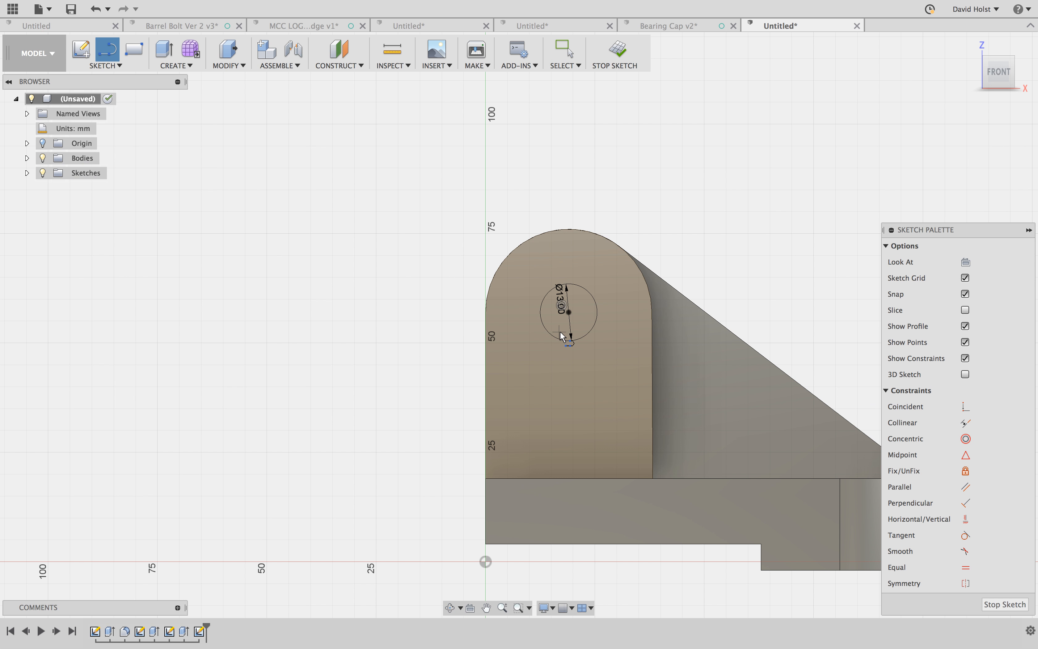
{"action": "left_click", "coordinate": [568, 311]}
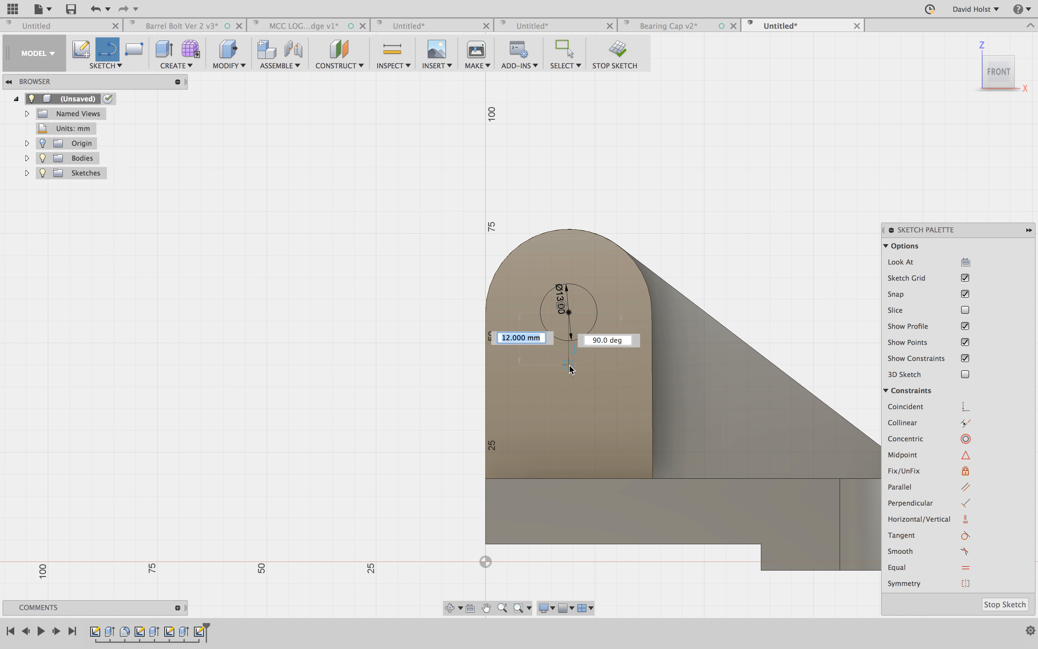
{"action": "type", "text": "19"}
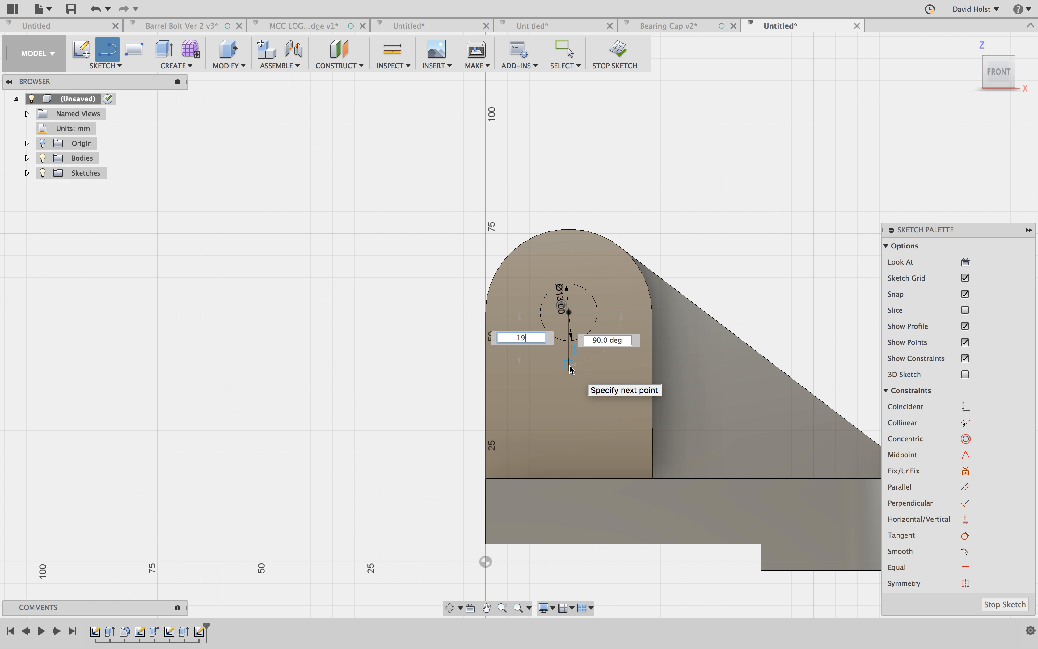
{"action": "key", "text": "Return"}
{"action": "key", "text": "Escape"}
{"action": "left_click", "coordinate": [571, 369]}
{"action": "key", "text": "x"}
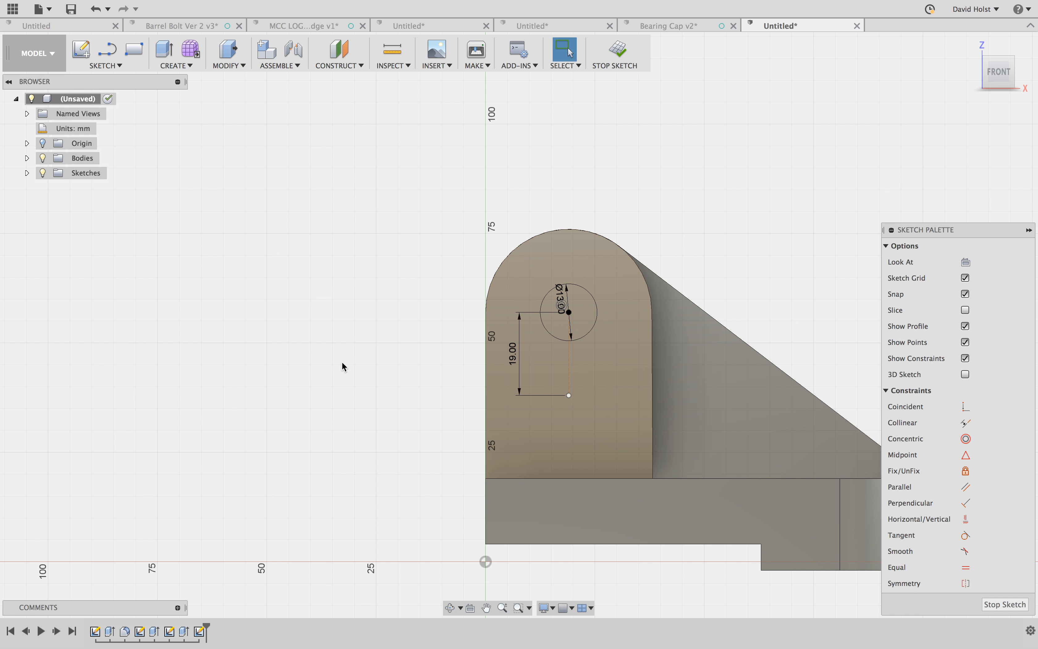
- Draw a second 13 mm diameter circle centered on the lower end of the construction line
{"action": "key", "text": "c"}
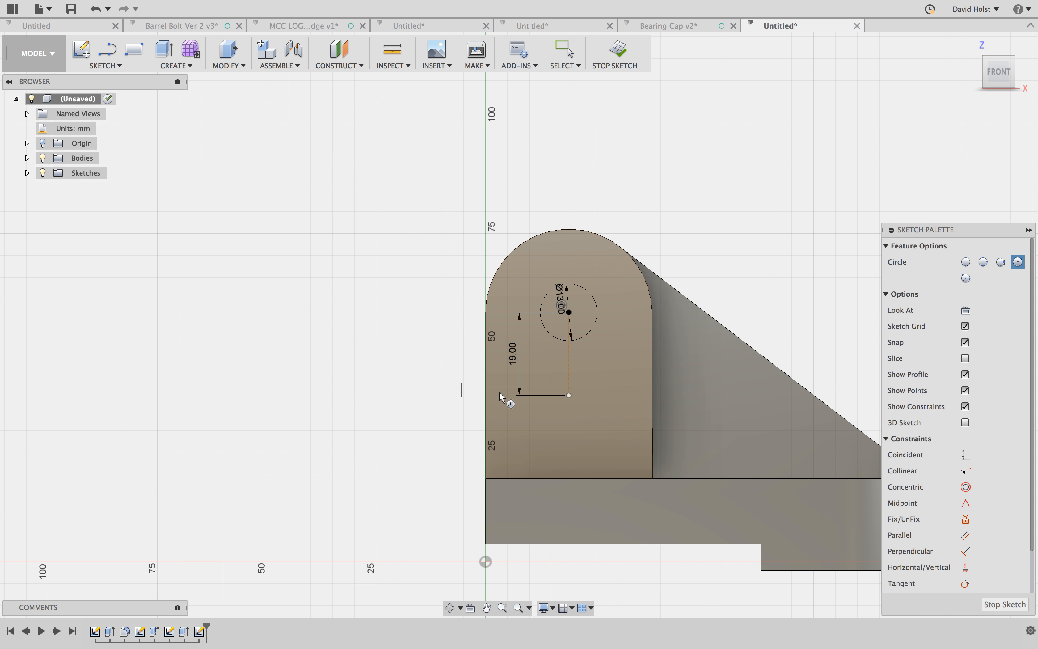
{"action": "left_click", "coordinate": [572, 397]}
{"action": "type", "text": "13"}
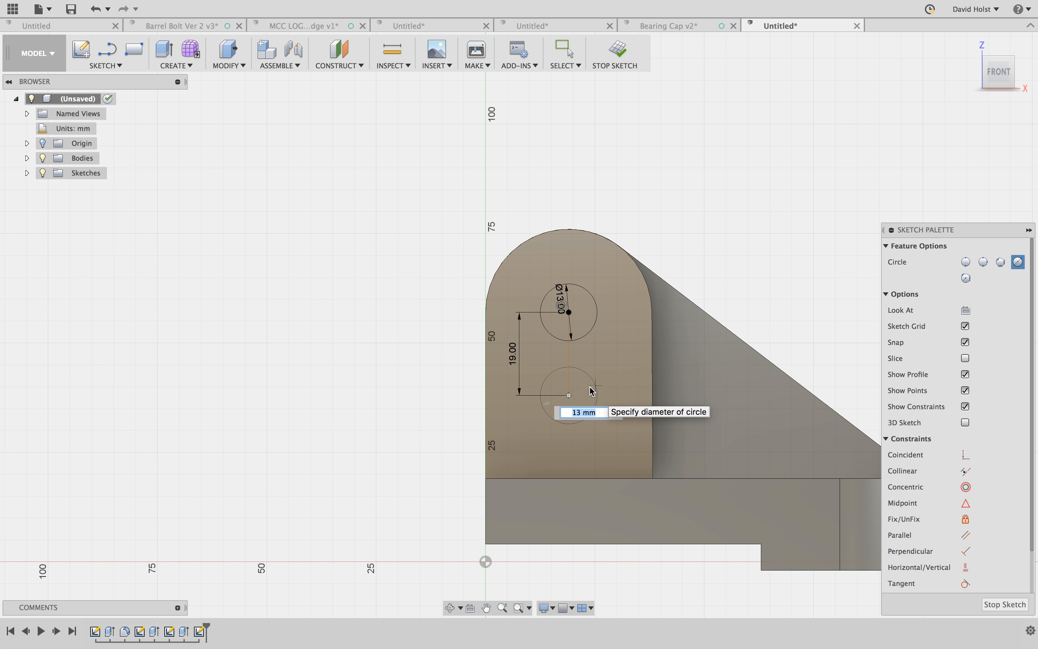
{"action": "key", "text": "Return"}
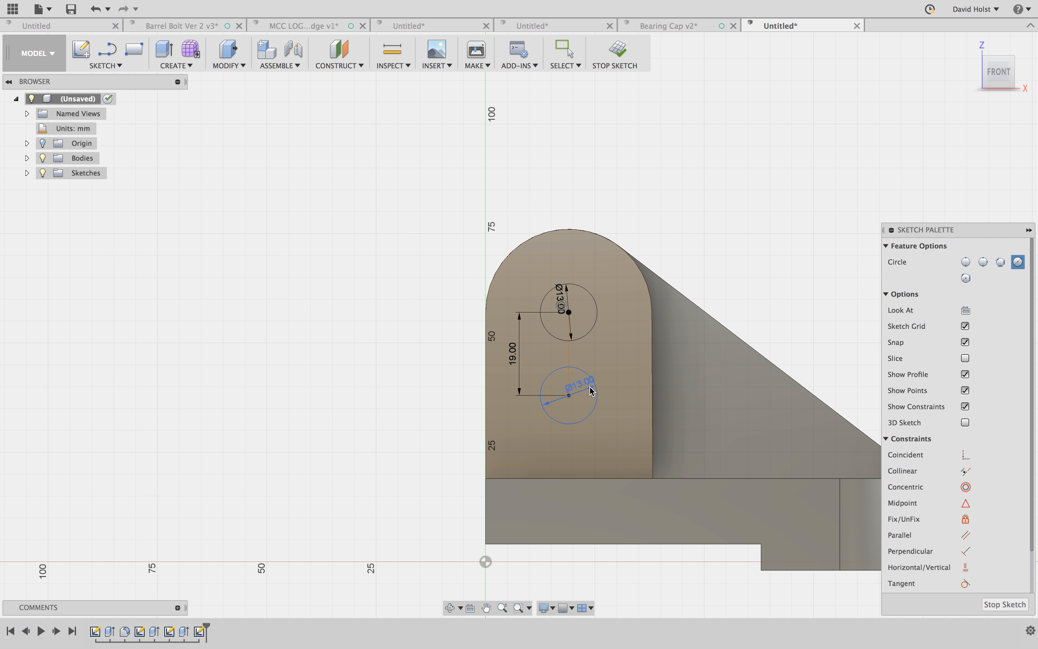
{"action": "key", "text": "Escape"}
- Join the two circles with vertical lines along both sides to outline a slot
{"action": "key", "text": "l"}
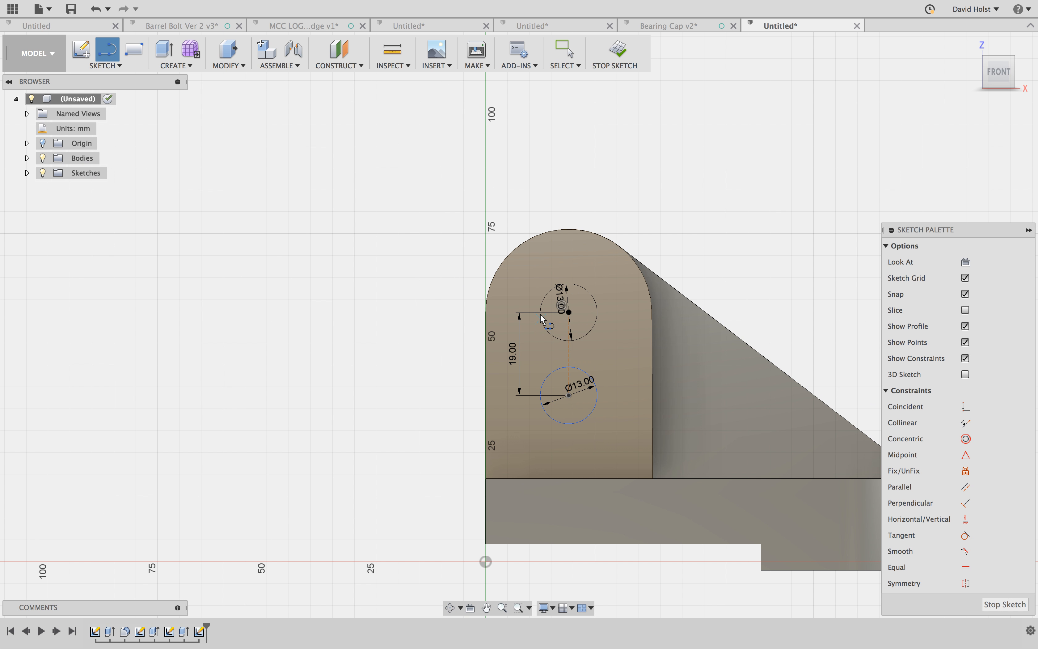
{"action": "key", "text": "Escape"}
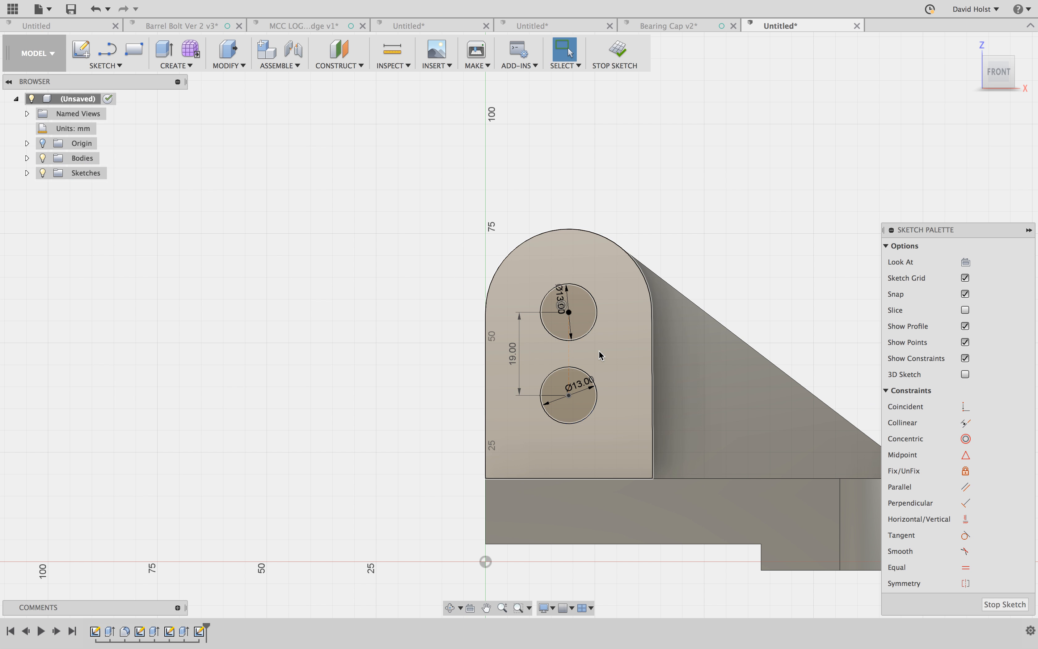
{"action": "scroll", "coordinate": [578, 369], "scroll_direction": "up", "scroll_amount": 3}
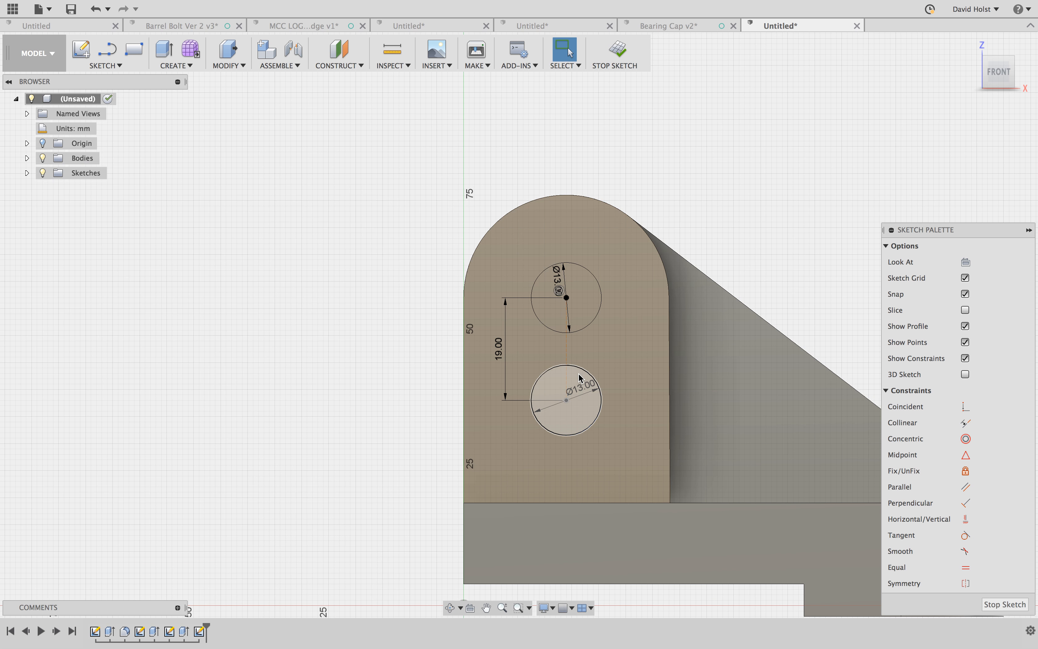
{"action": "key", "text": "l"}
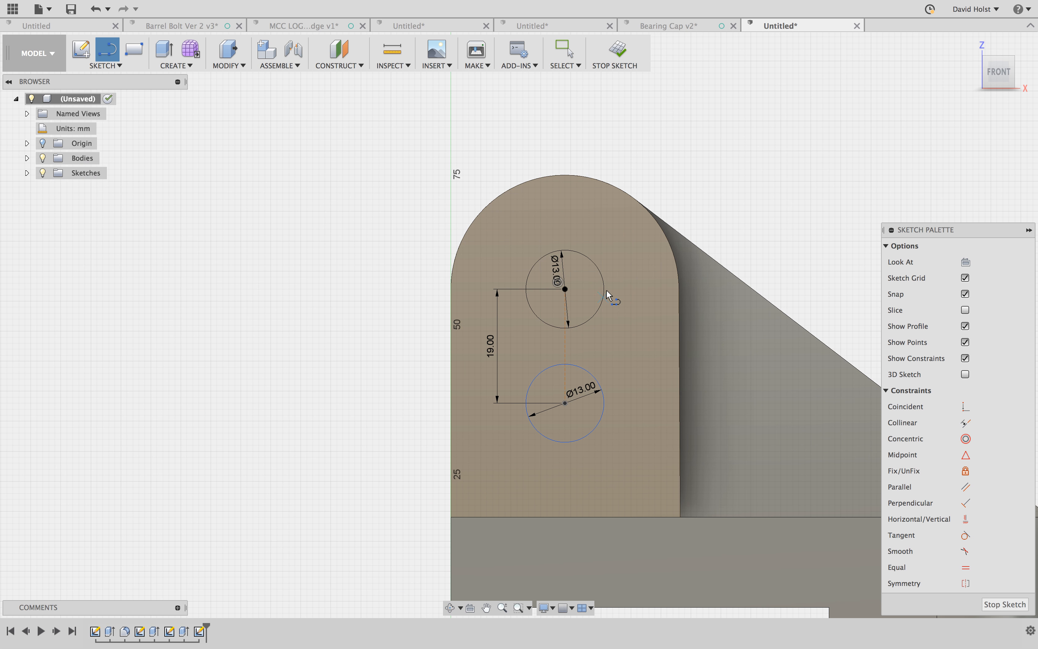
{"action": "left_click", "coordinate": [565, 289]}
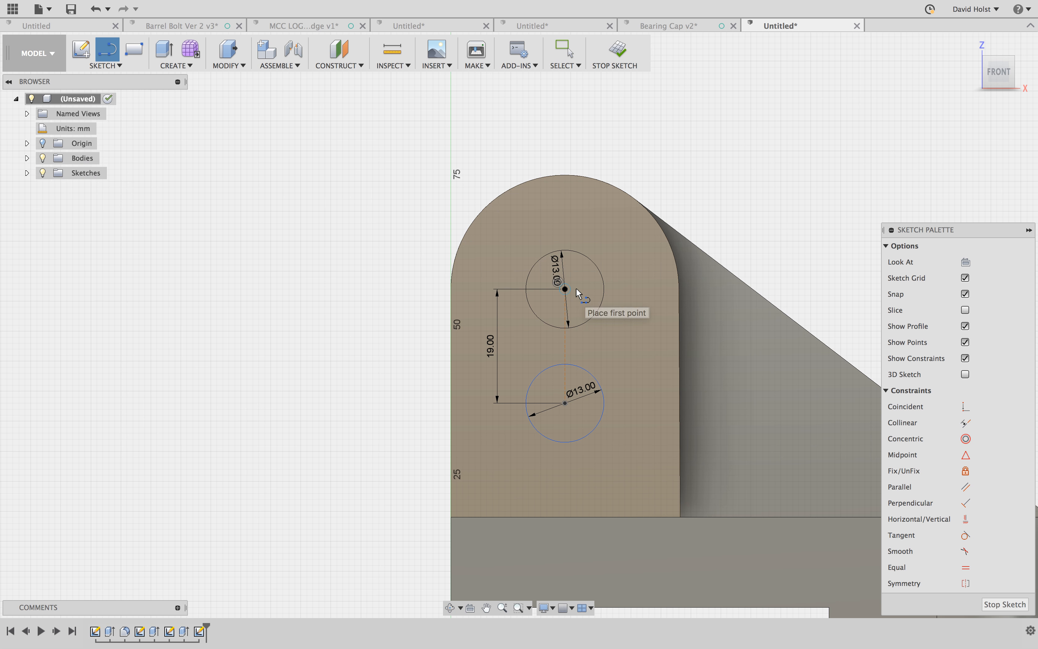
{"action": "left_click", "coordinate": [603, 289]}
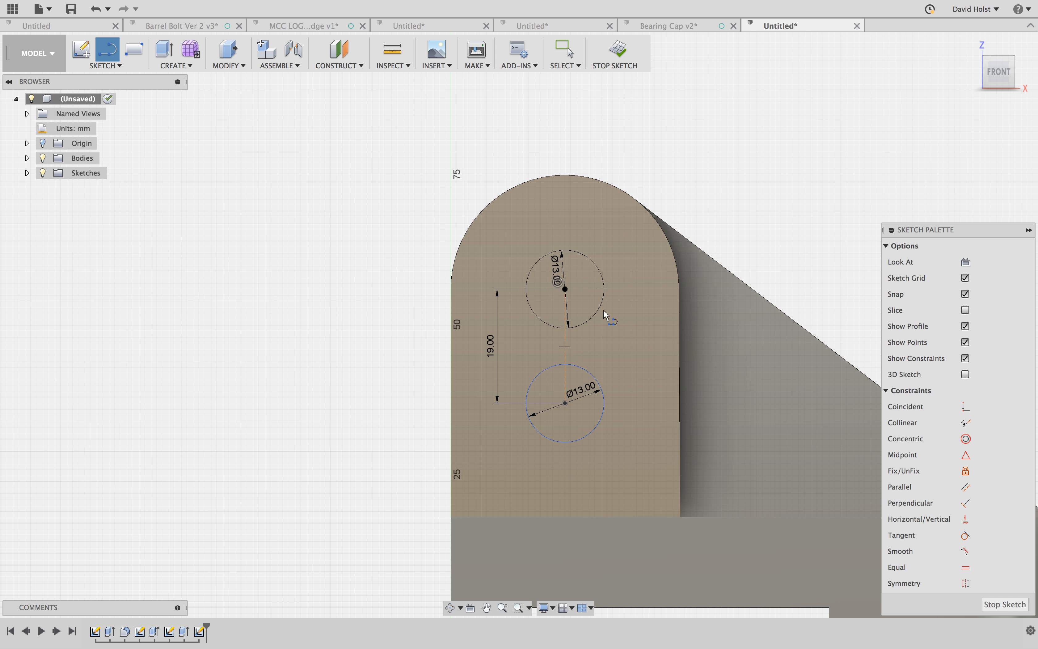
{"action": "left_click", "coordinate": [603, 402]}
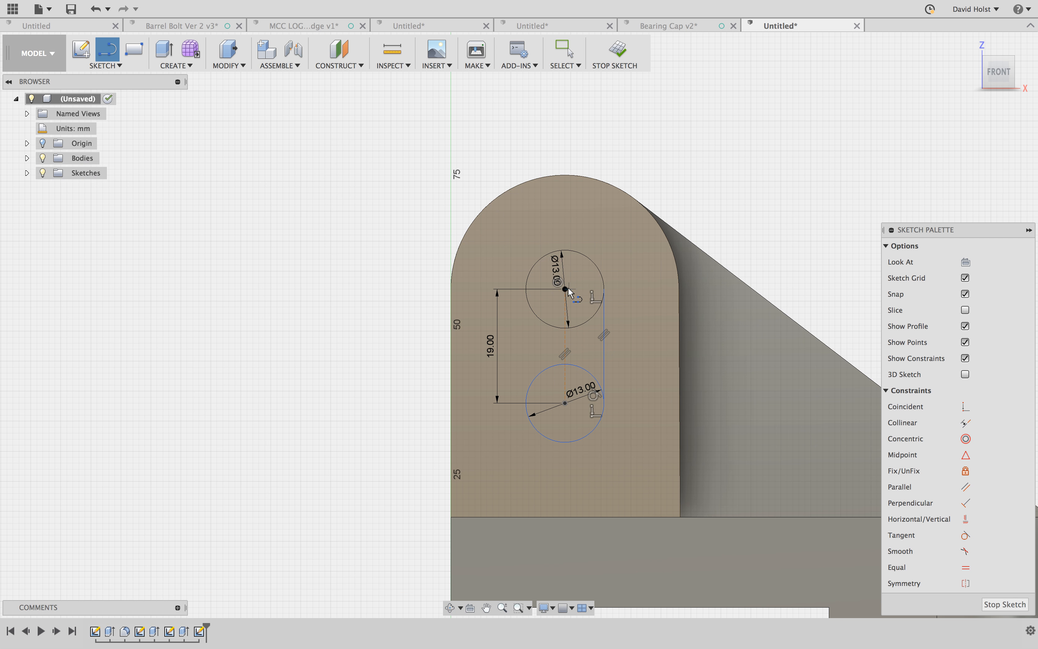
{"action": "left_click", "coordinate": [526, 289]}
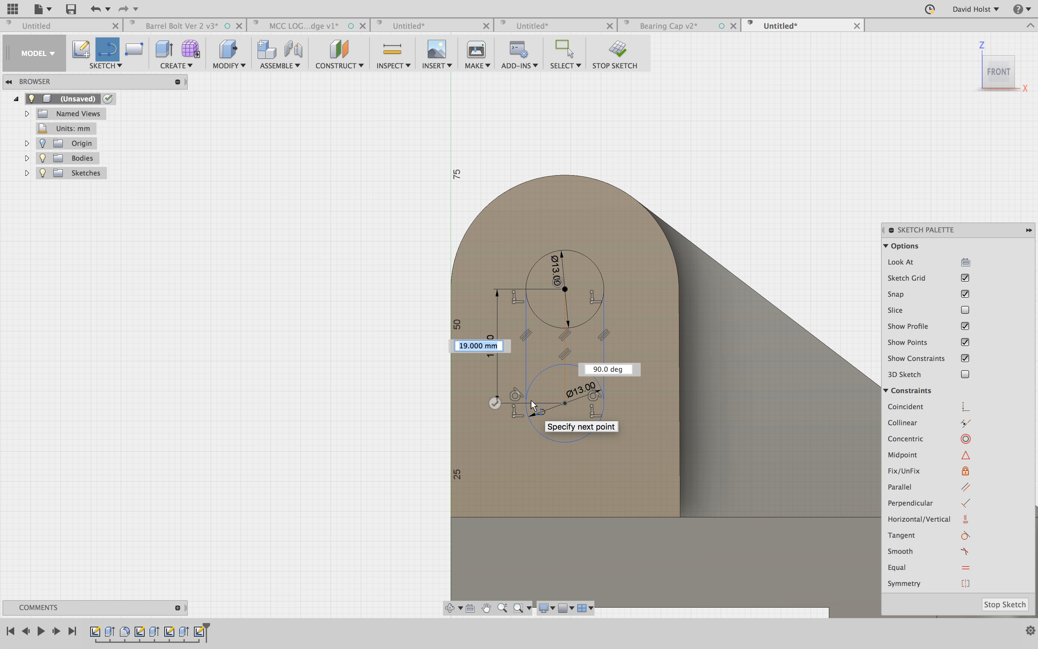
{"action": "left_click", "coordinate": [525, 404]}
{"action": "key", "text": "Escape"}
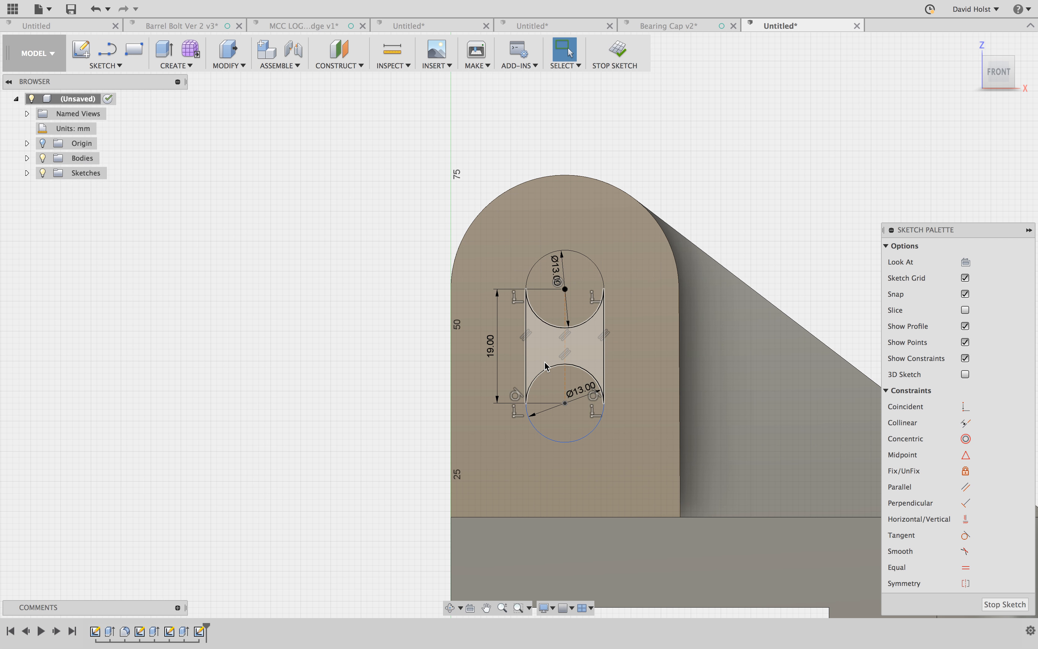
- Trim the inner arcs of both circles between the two side lines to form the slot outline
{"action": "key", "text": "t"}
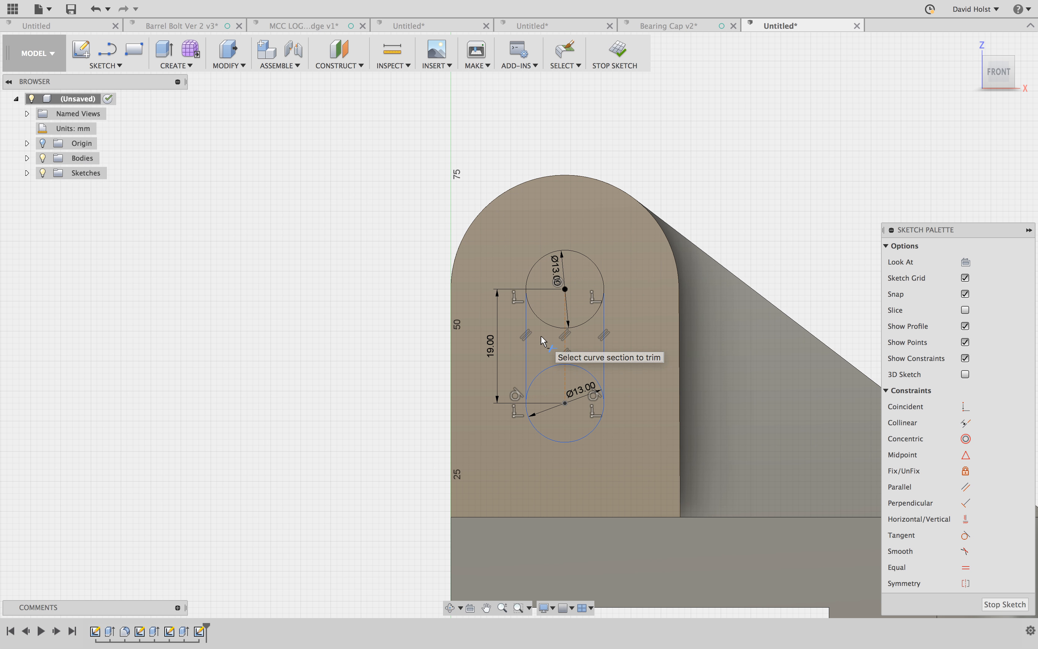
{"action": "left_click", "coordinate": [549, 376]}
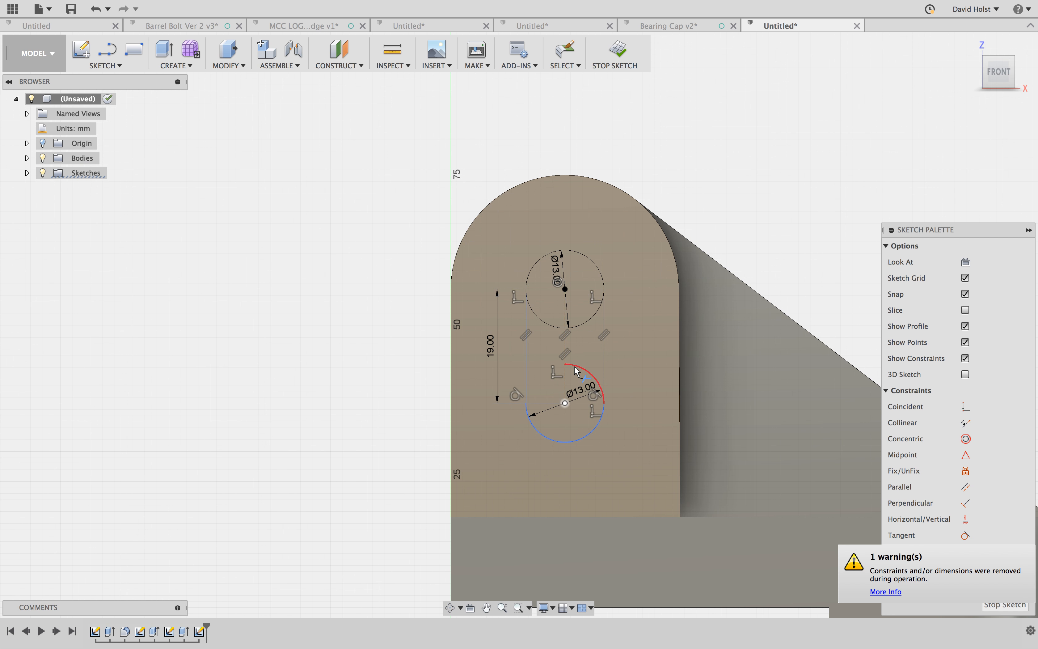
{"action": "left_click", "coordinate": [590, 318]}
{"action": "left_click", "coordinate": [547, 320]}
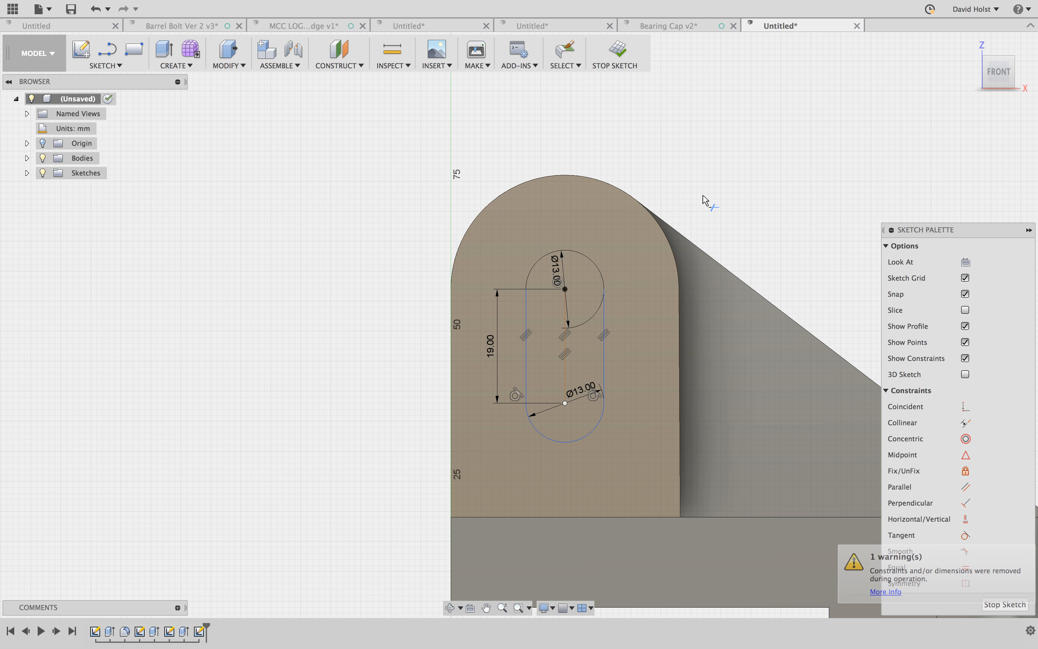
{"action": "key", "text": "Escape"}
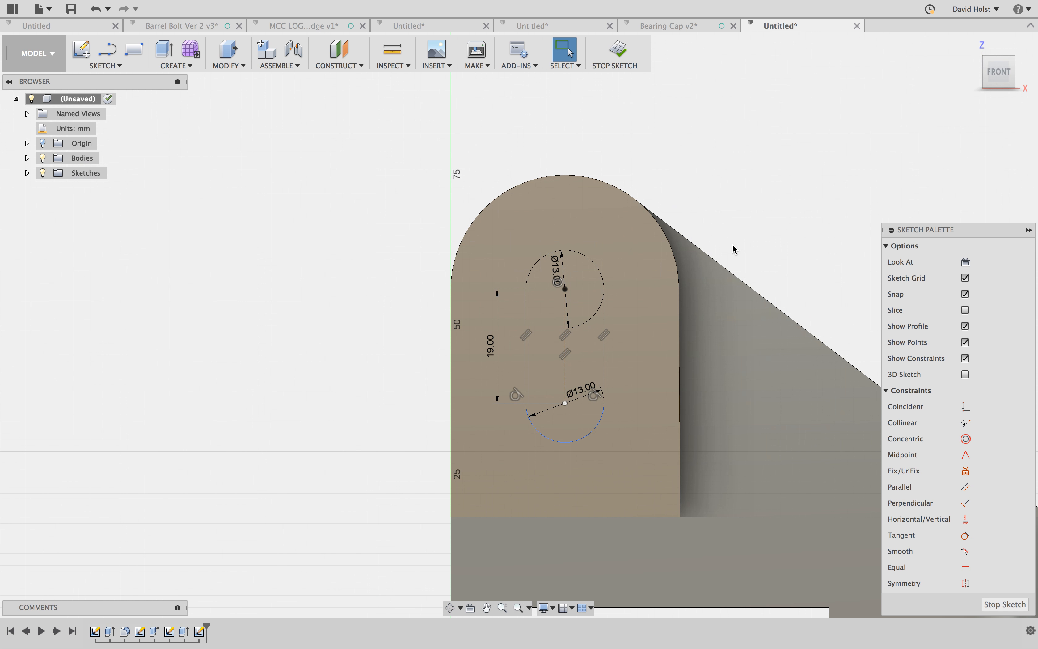
- Cut the slot profile through the full thickness of the round-topped boss and the upright behind it
{"action": "key", "text": "q"}
{"action": "left_click", "coordinate": [578, 337]}
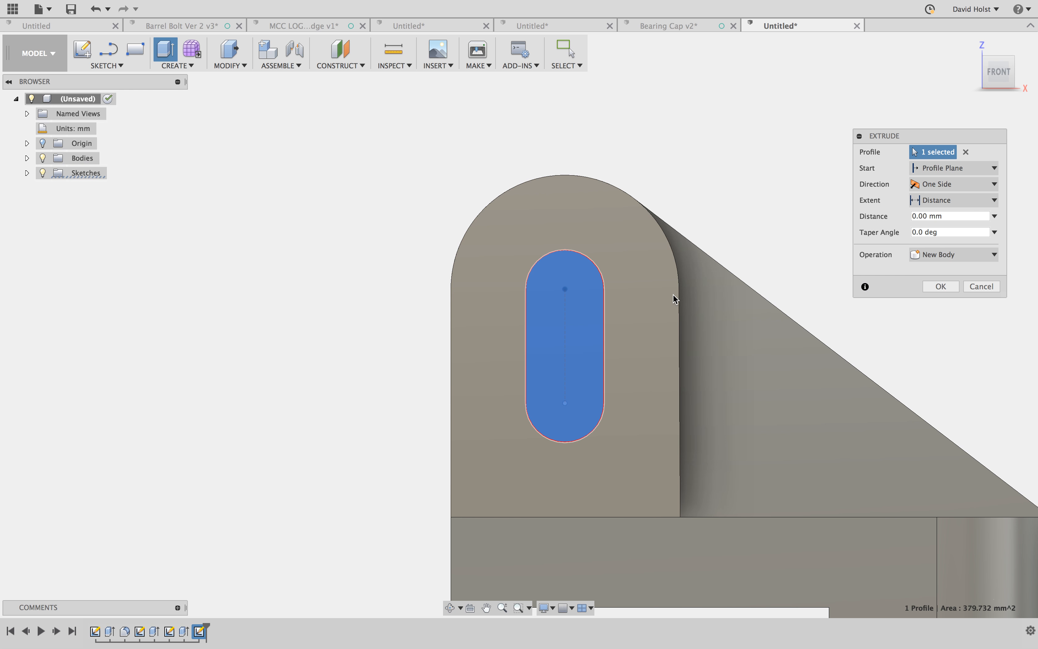
{"action": "mouse_move", "coordinate": [686, 289]}
{"action": "middle_mouse_down", "text": "shift"}
{"action": "mouse_move", "coordinate": [661, 306]}
{"action": "mouse_move", "coordinate": [681, 275]}
{"action": "middle_mouse_up", "text": "shift"}
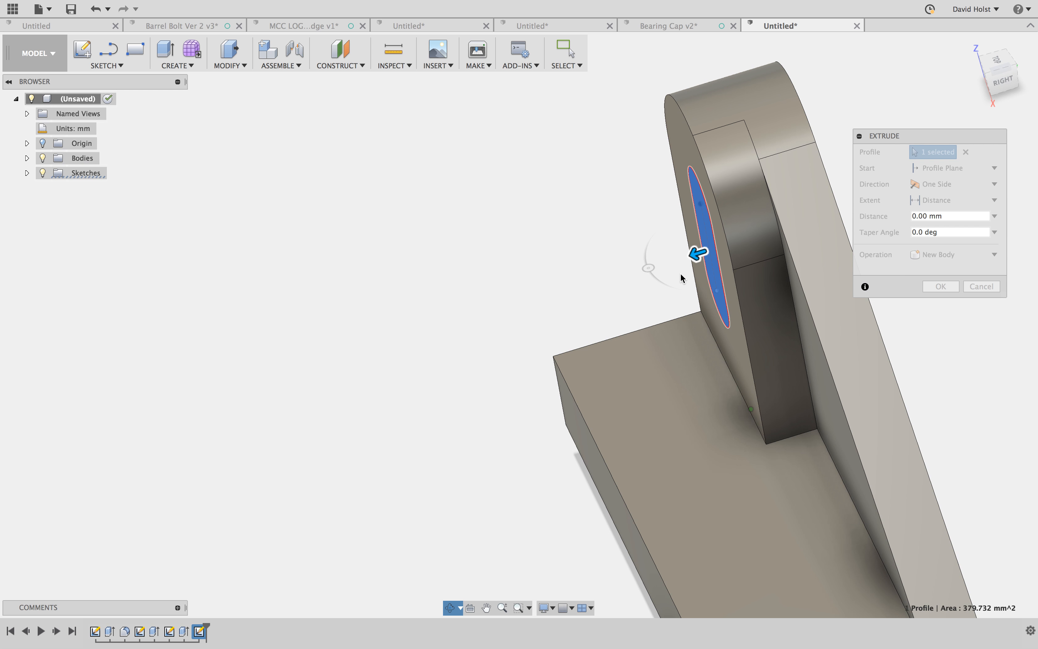
{"action": "left_click_drag", "start_coordinate": [697, 253], "coordinate": [962, 128]}
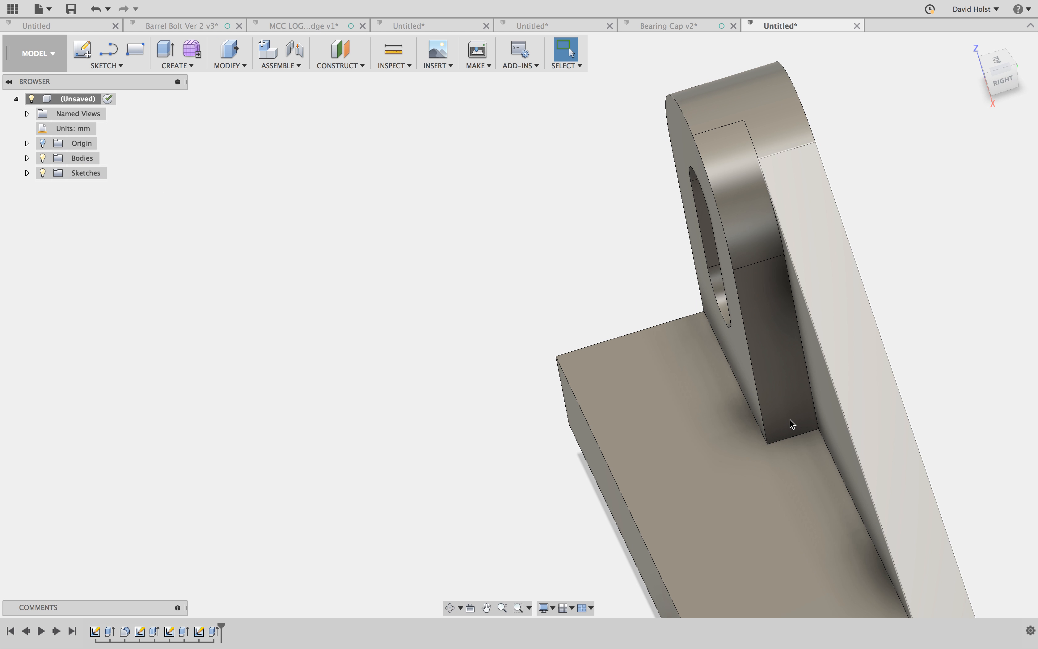
- Start a sketch on the base's top face and draw a 20 mm diameter circle near the filleted corner
{"action": "scroll", "coordinate": [797, 502], "scroll_direction": "down", "scroll_amount": 3}
{"action": "middle_click_drag", "start_coordinate": [794, 528], "coordinate": [738, 355]}
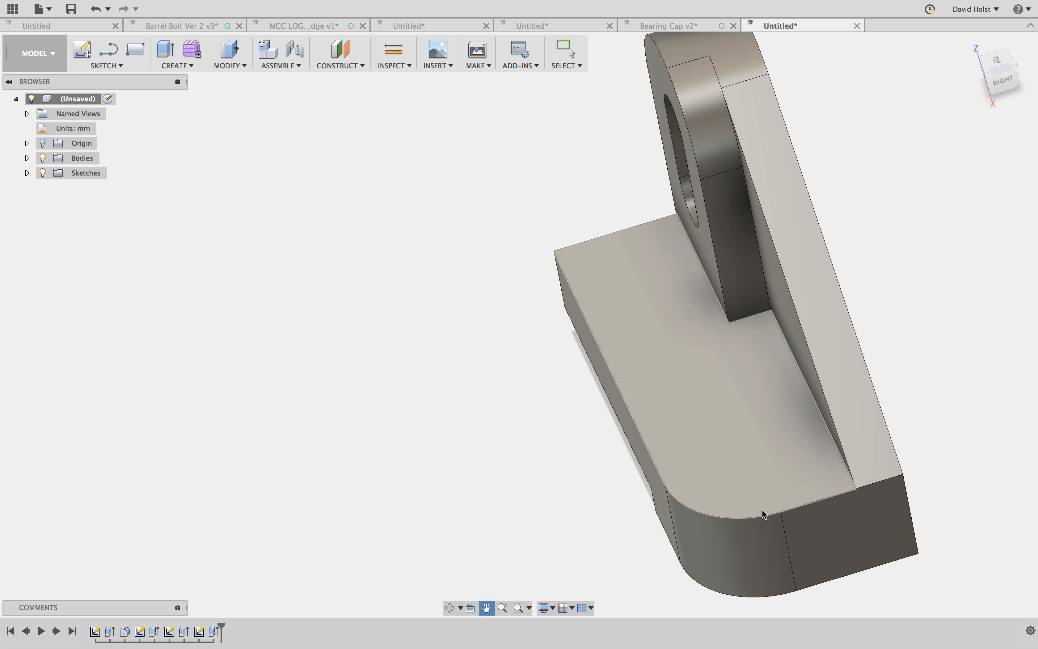
{"action": "left_click", "coordinate": [746, 492]}
{"action": "right_click", "coordinate": [747, 492]}
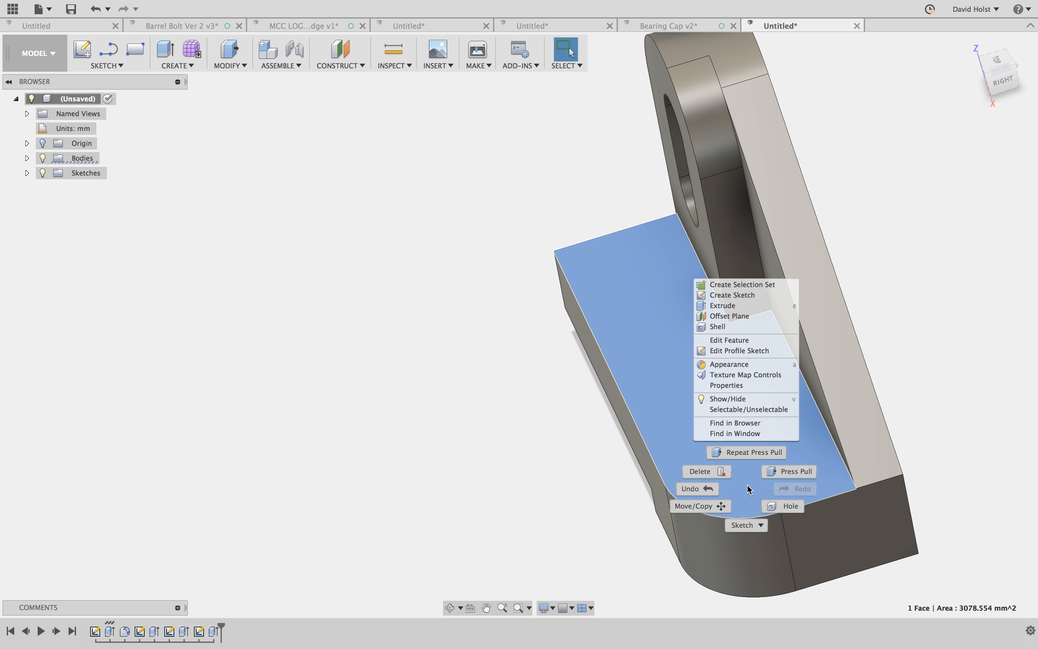
{"action": "left_click", "coordinate": [734, 295]}
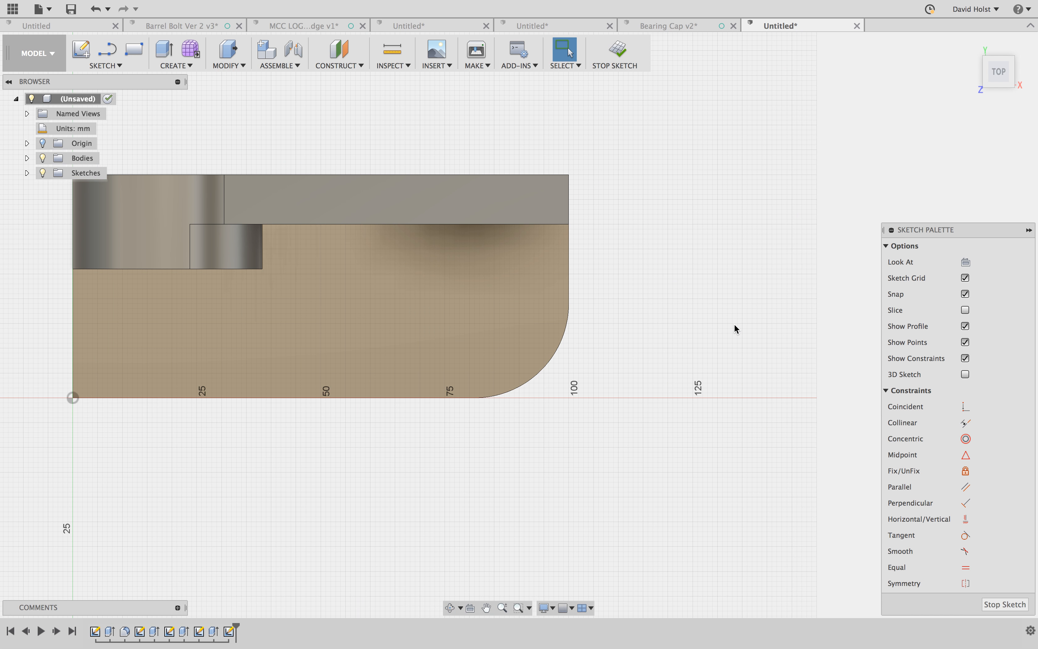
{"action": "key", "text": "c"}
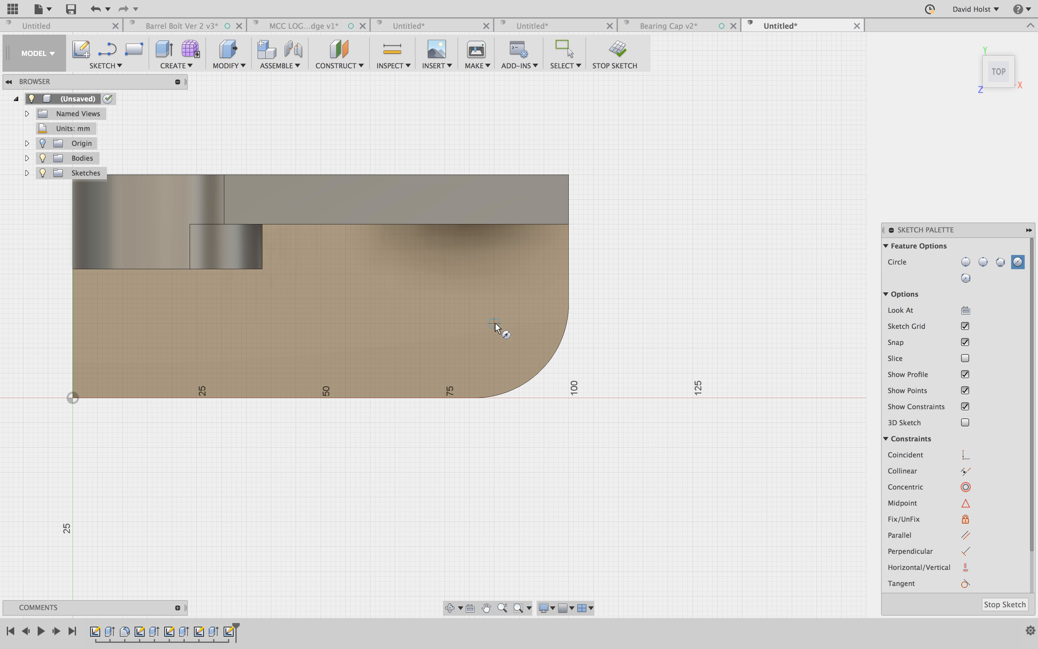
{"action": "left_click", "coordinate": [494, 324]}
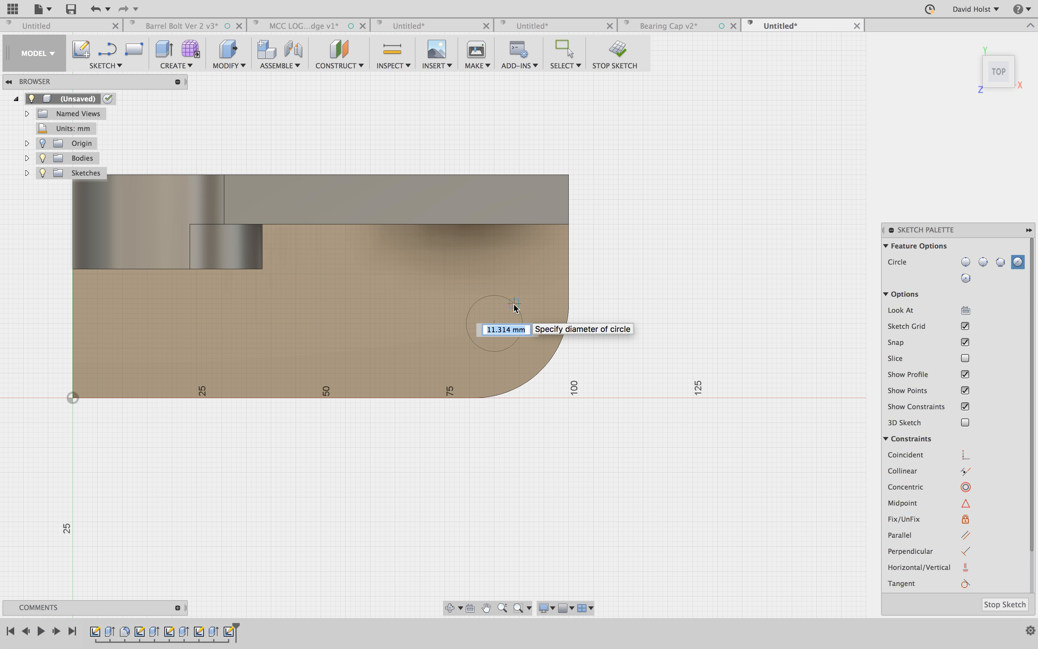
{"action": "type", "text": "20"}
{"action": "key", "text": "Return"}
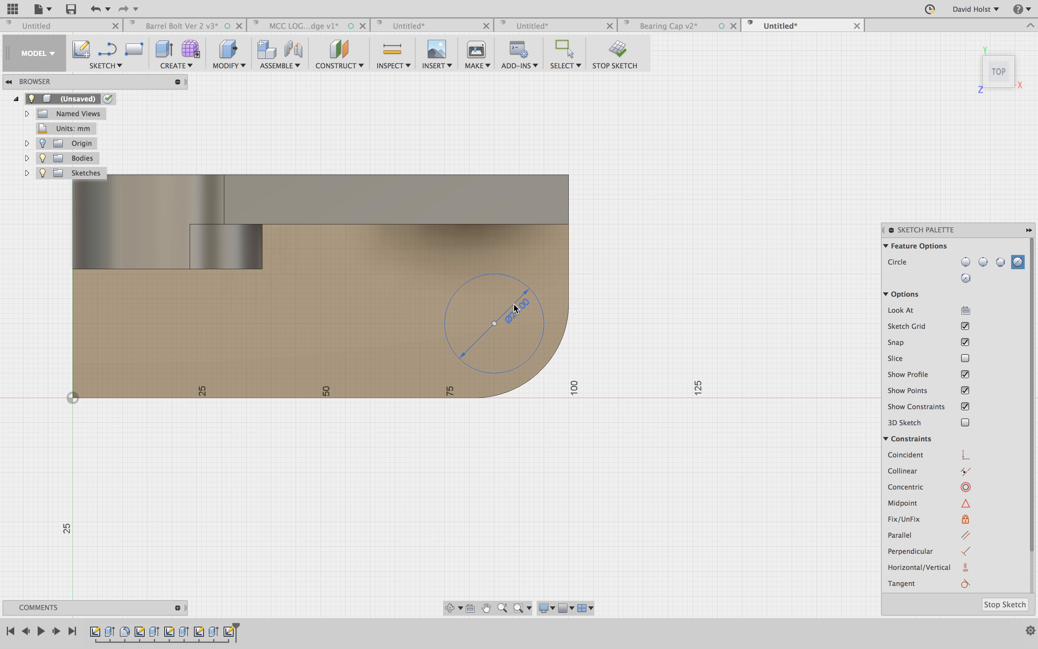
{"action": "key", "text": "Escape"}
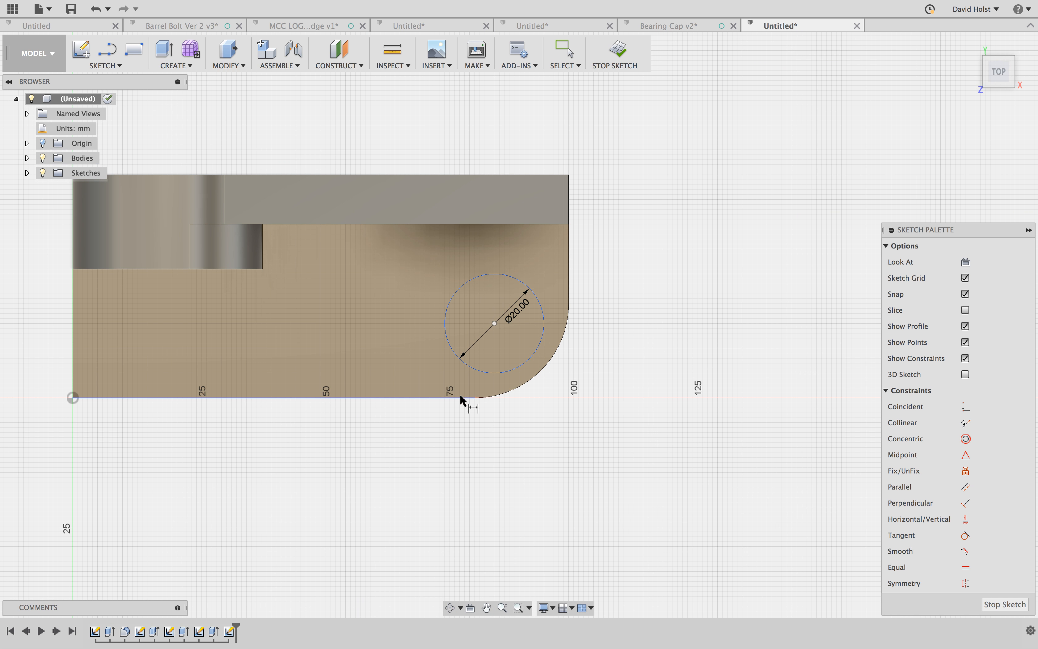
- Dimension the circle's center 19 mm from the base's long front edge
{"action": "left_click", "coordinate": [458, 397]}
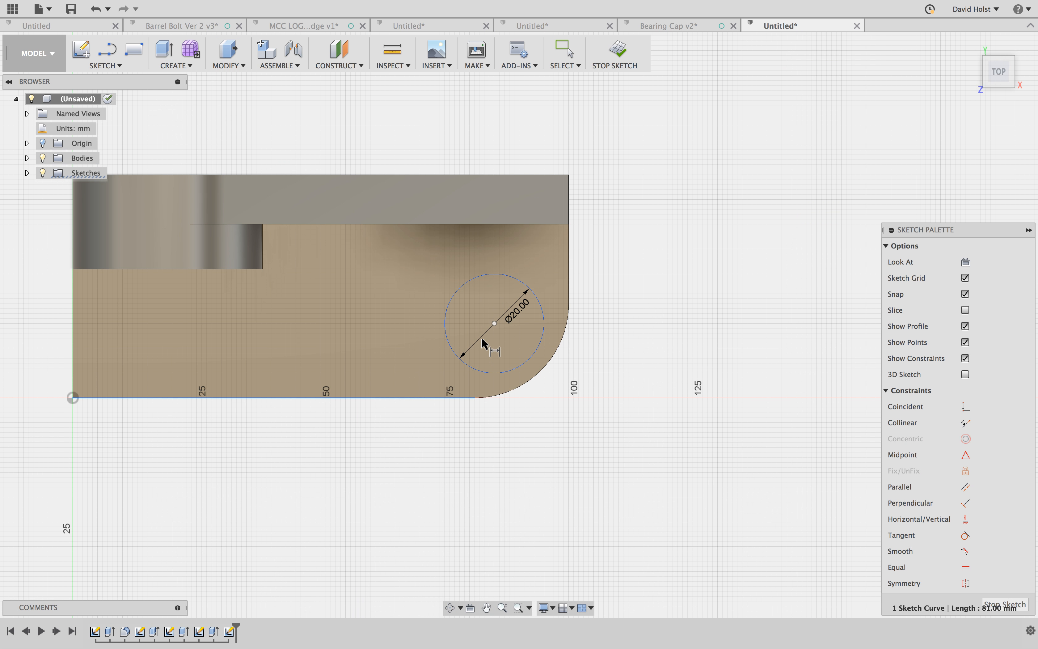
{"action": "left_click", "coordinate": [494, 324]}
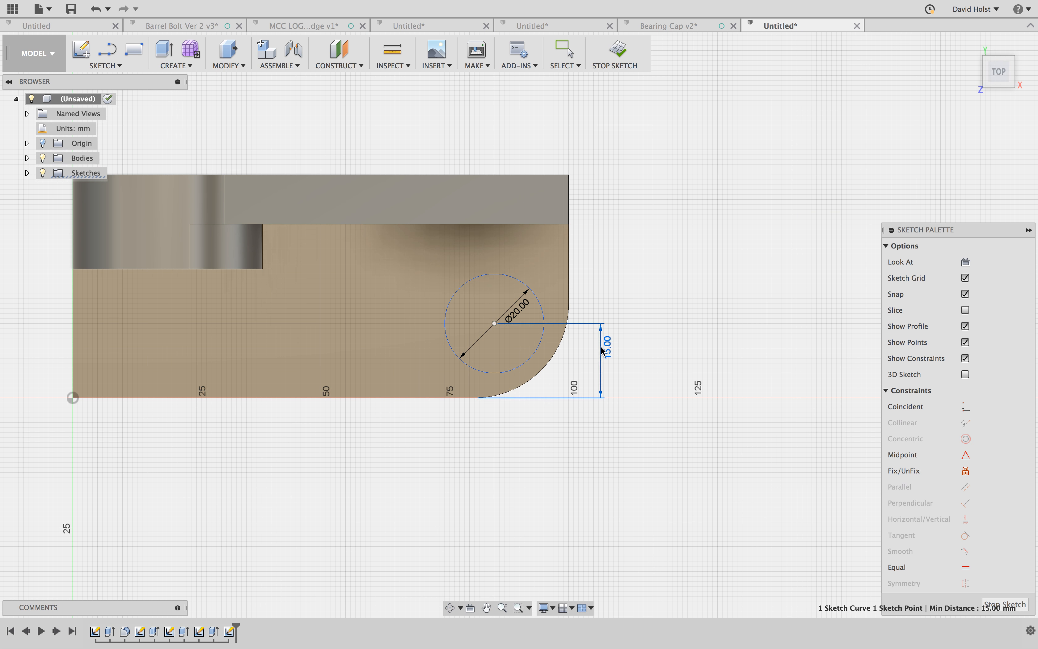
{"action": "left_click", "coordinate": [600, 346]}
{"action": "type", "text": "9"}
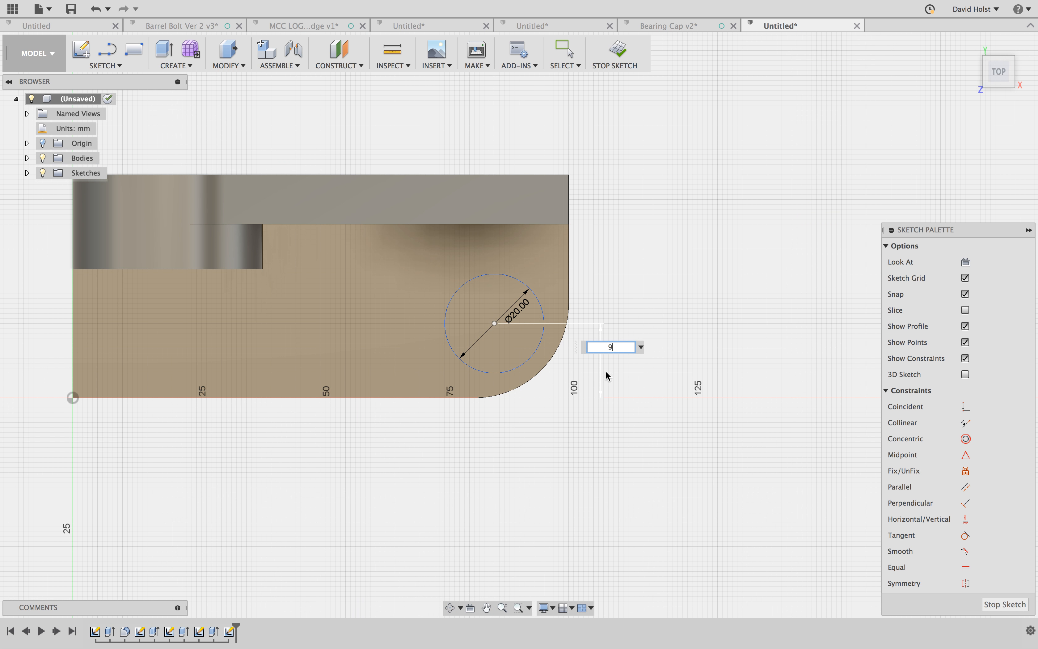
{"action": "key", "text": "Return"}
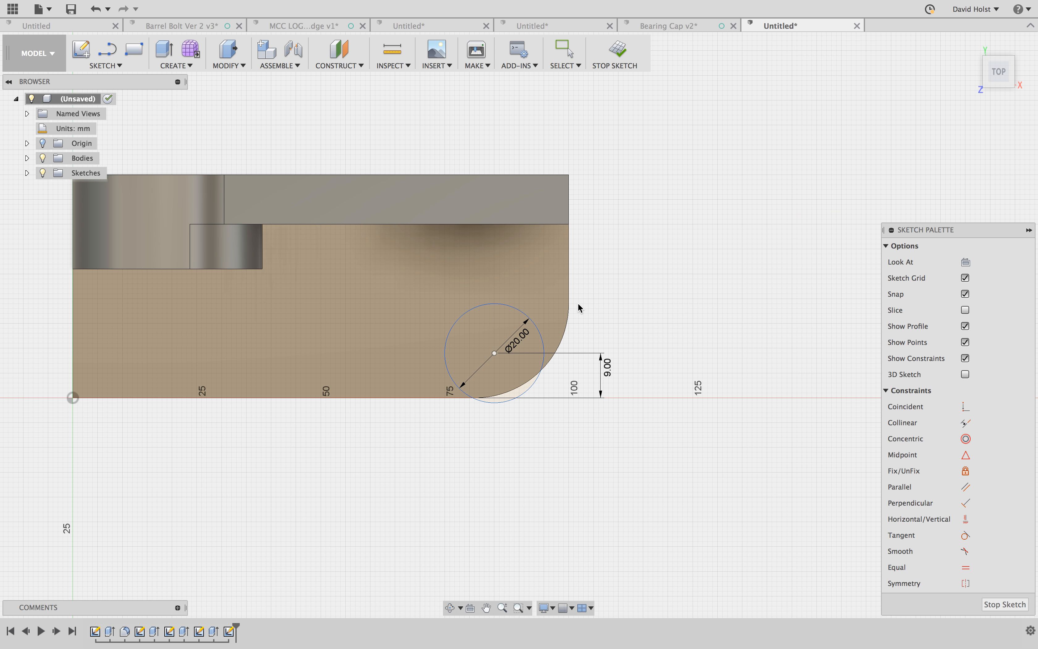
{"action": "left_click", "coordinate": [606, 367]}
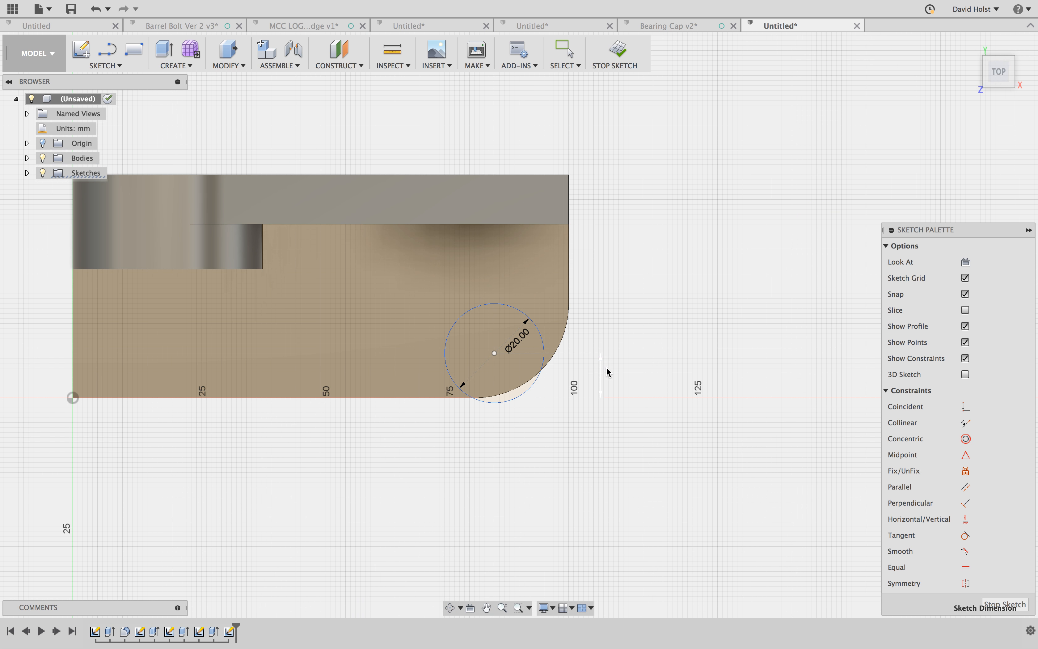
{"action": "double_click", "coordinate": [607, 369]}
{"action": "type", "text": "19"}
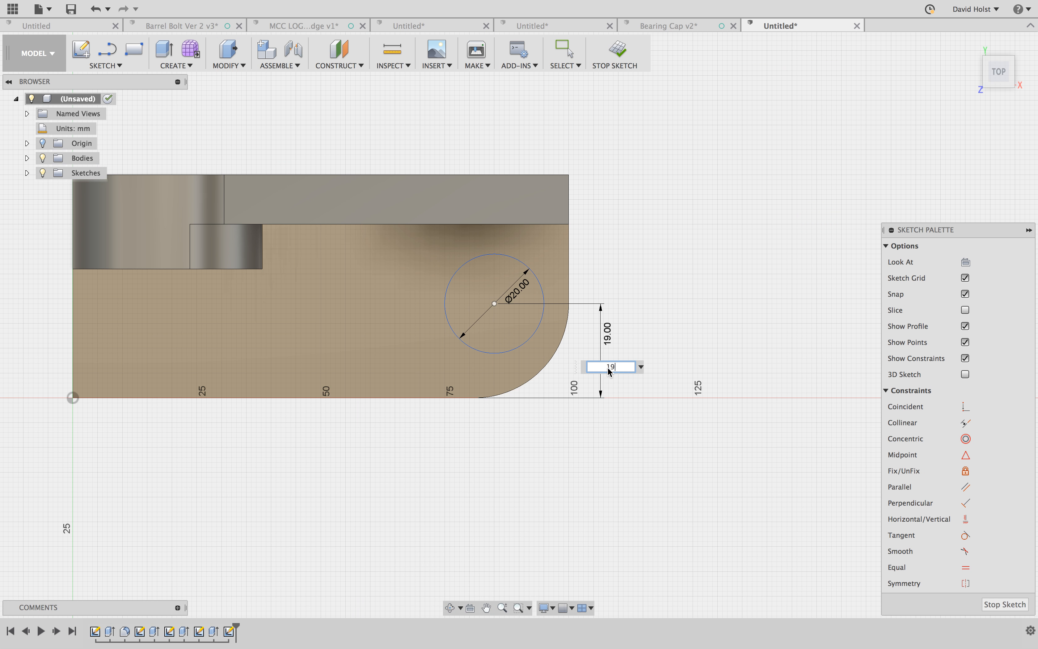
{"action": "key", "text": "Return"}
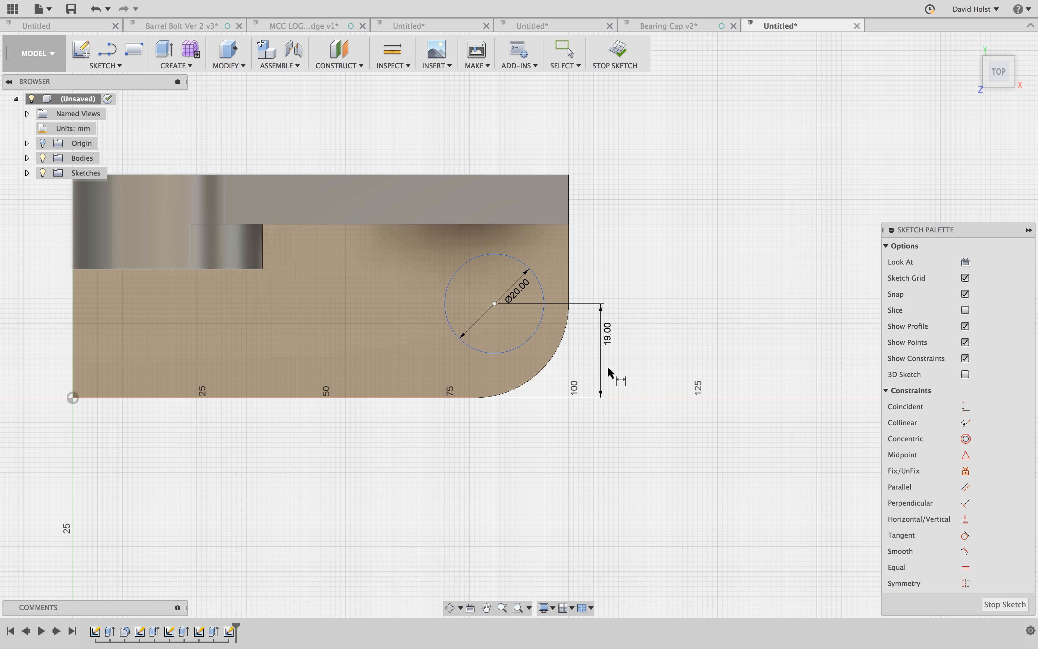
- Dimension the circle's center 19 mm horizontally from the straight end edge beside the base's filleted corner
{"action": "left_click", "coordinate": [569, 293]}
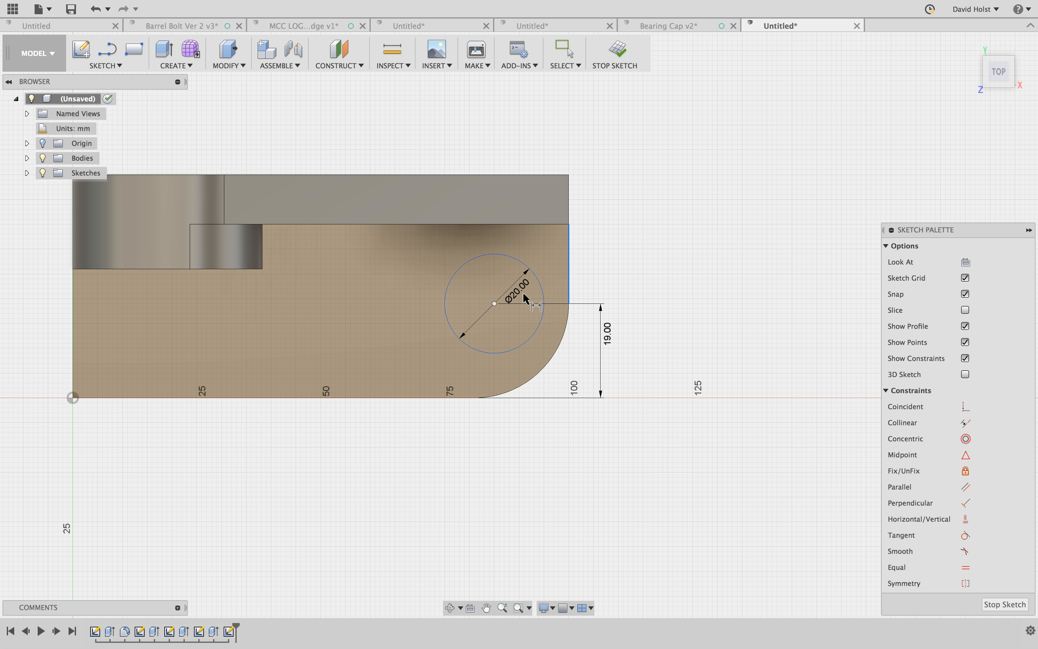
{"action": "left_click", "coordinate": [497, 349]}
{"action": "left_click", "coordinate": [518, 451]}
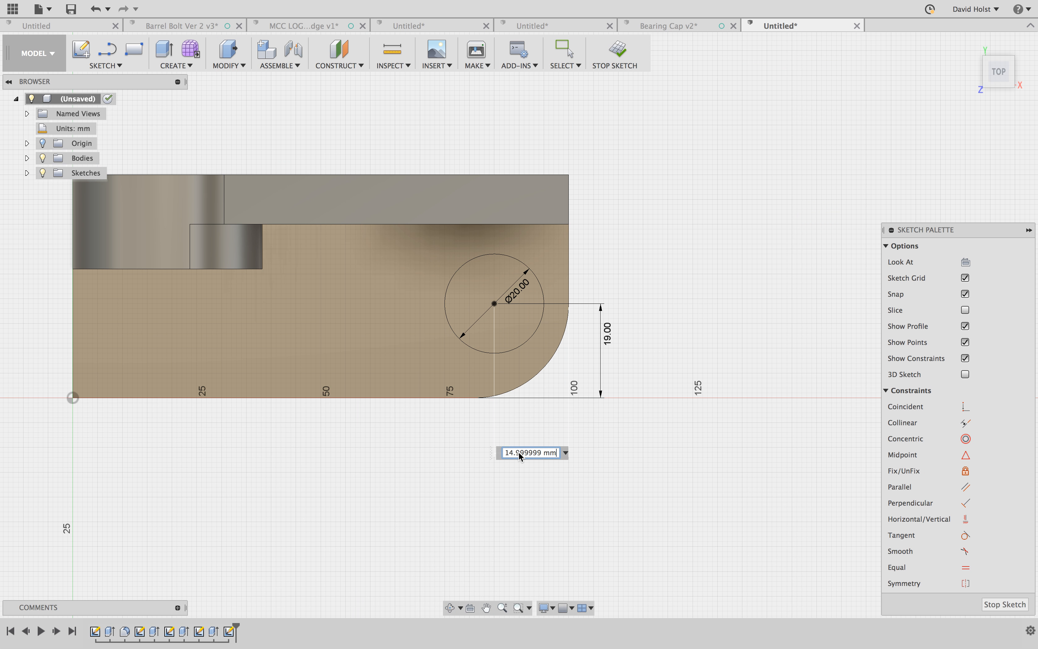
{"action": "type", "text": "19"}
{"action": "key", "text": "Return"}
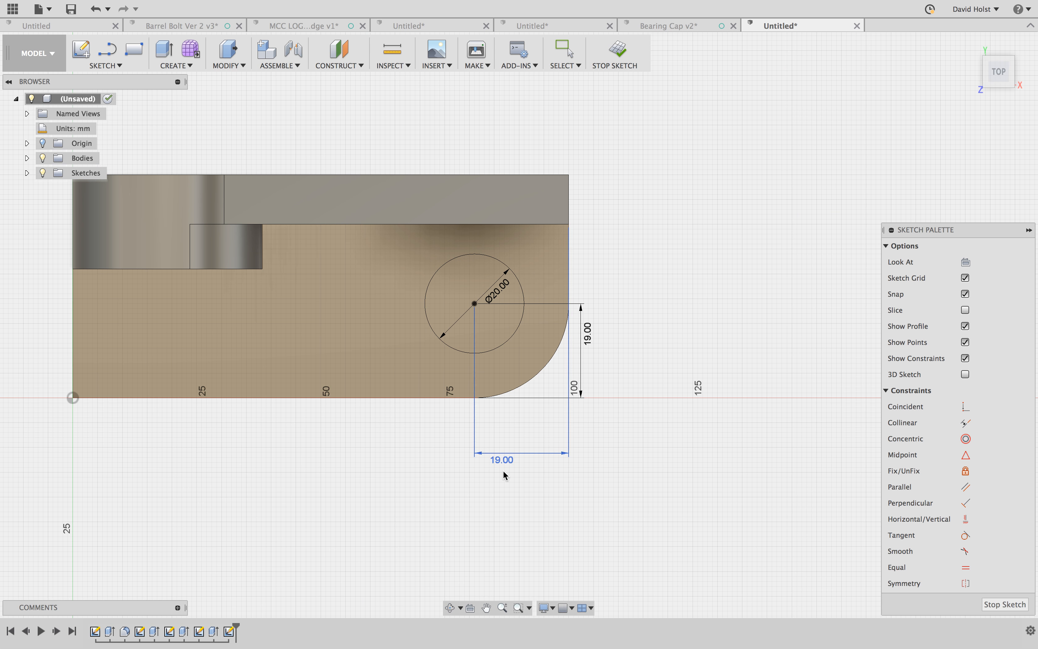
- Cut the 20 mm circle 6 mm deep into the base to form a counterbore
{"action": "mouse_move", "coordinate": [495, 478]}
{"action": "middle_mouse_down", "text": "shift"}
{"action": "mouse_move", "coordinate": [472, 477]}
{"action": "mouse_move", "coordinate": [587, 382]}
{"action": "middle_mouse_up", "text": "shift"}
{"action": "key", "text": "q"}
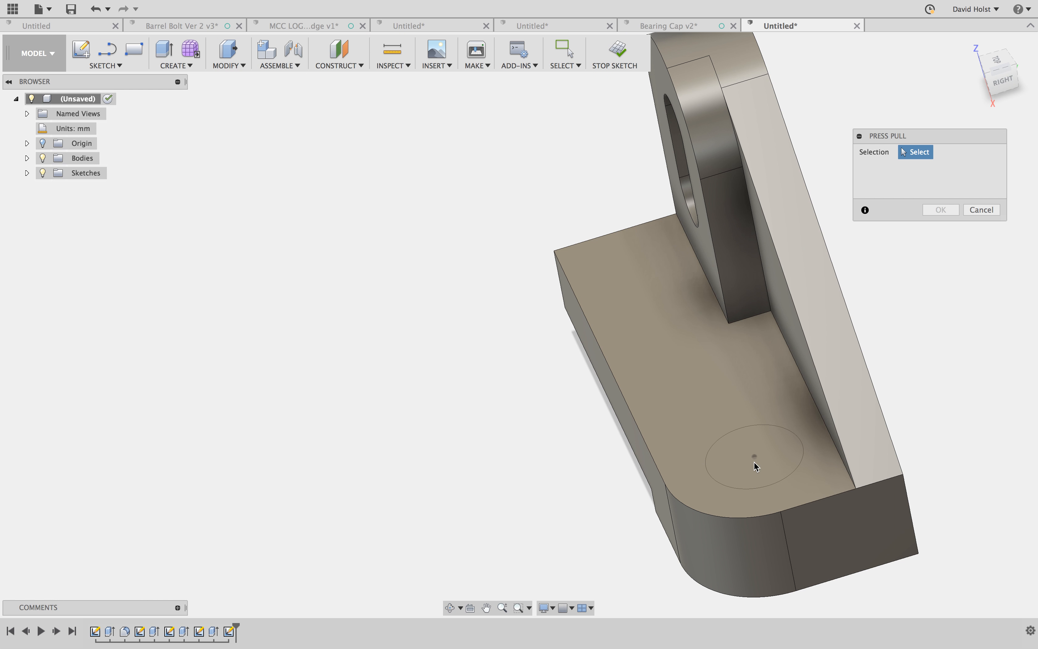
{"action": "left_click", "coordinate": [760, 464]}
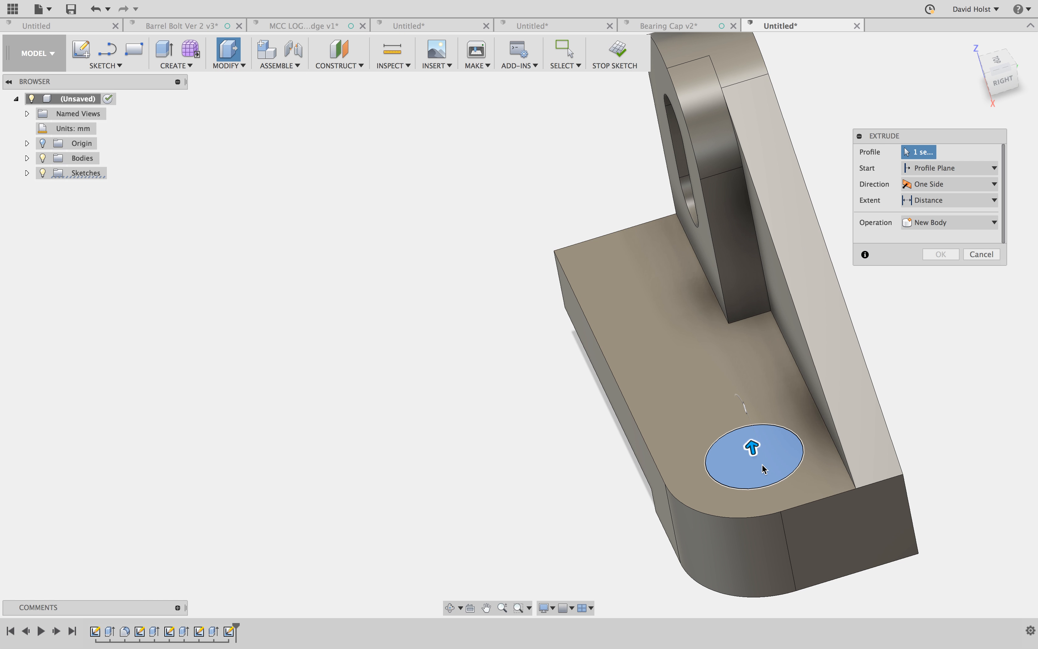
{"action": "left_click_drag", "start_coordinate": [753, 450], "coordinate": [758, 466]}
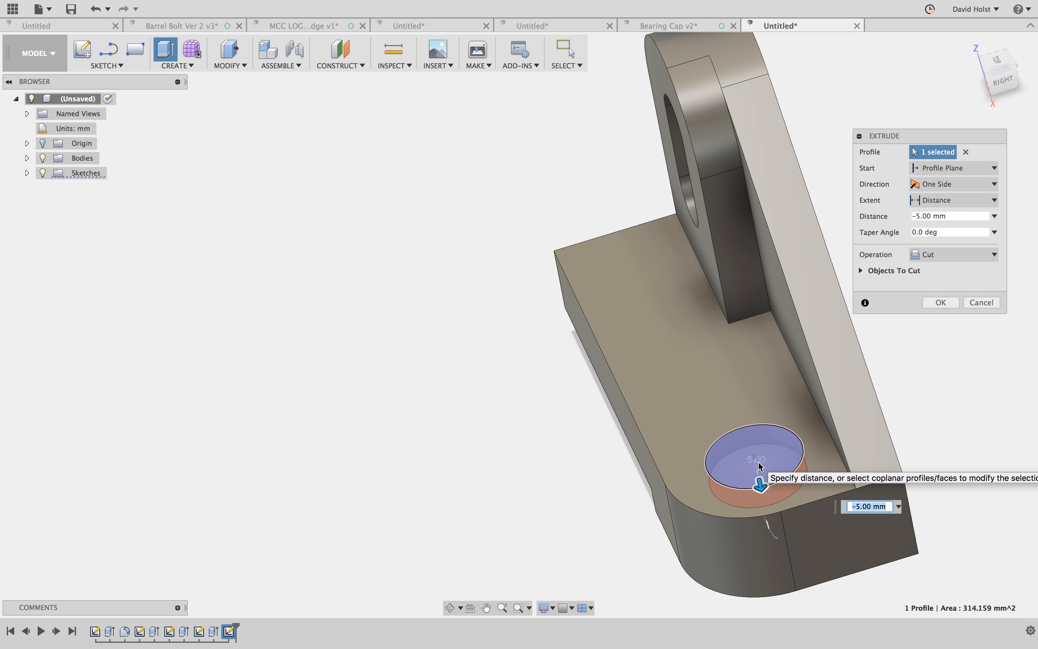
{"action": "type", "text": "6"}
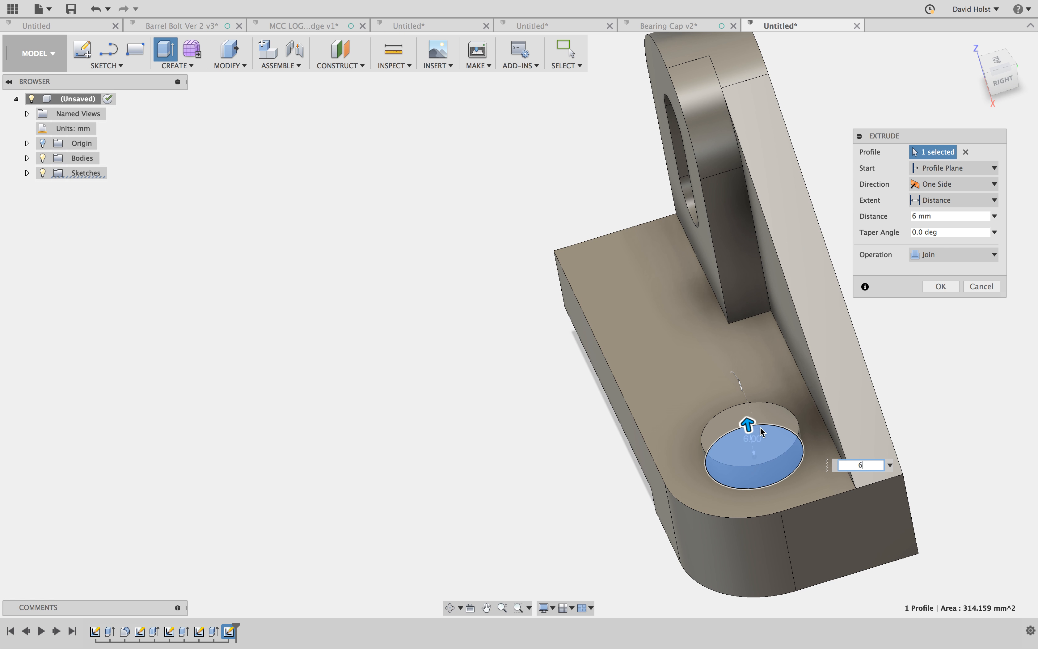
{"action": "left_click_drag", "start_coordinate": [748, 425], "coordinate": [765, 480]}
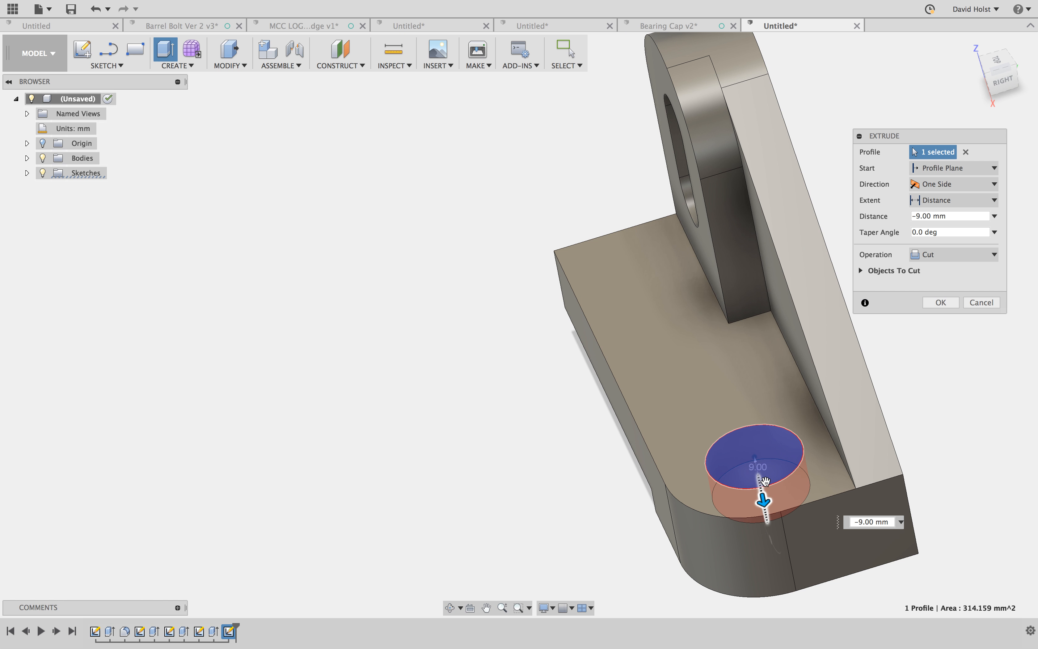
{"action": "left_click", "coordinate": [864, 522]}
{"action": "type", "text": "-"}
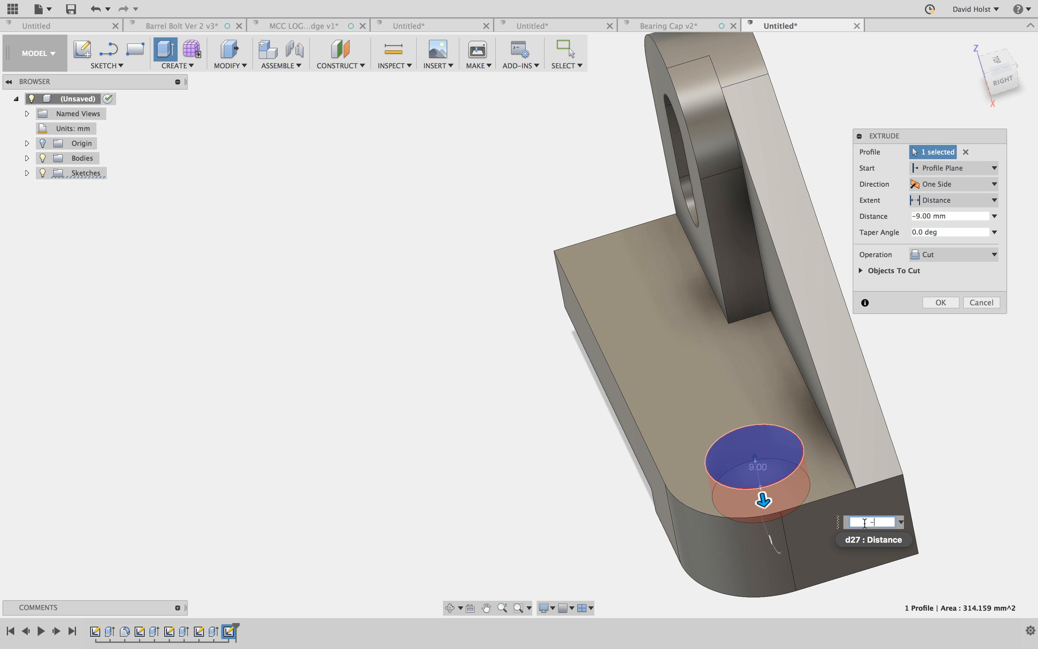
{"action": "type", "text": "6"}
{"action": "key", "text": "Return"}
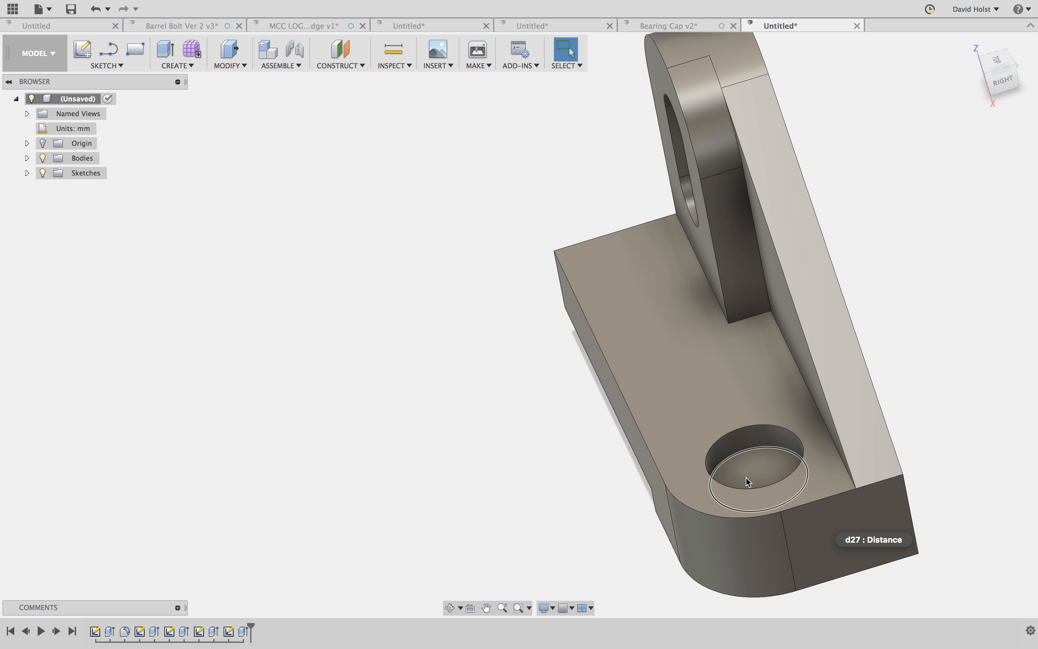
- Start a sketch on the counterbore's floor and draw a 10 mm diameter circle at its center
{"action": "left_click", "coordinate": [757, 475]}
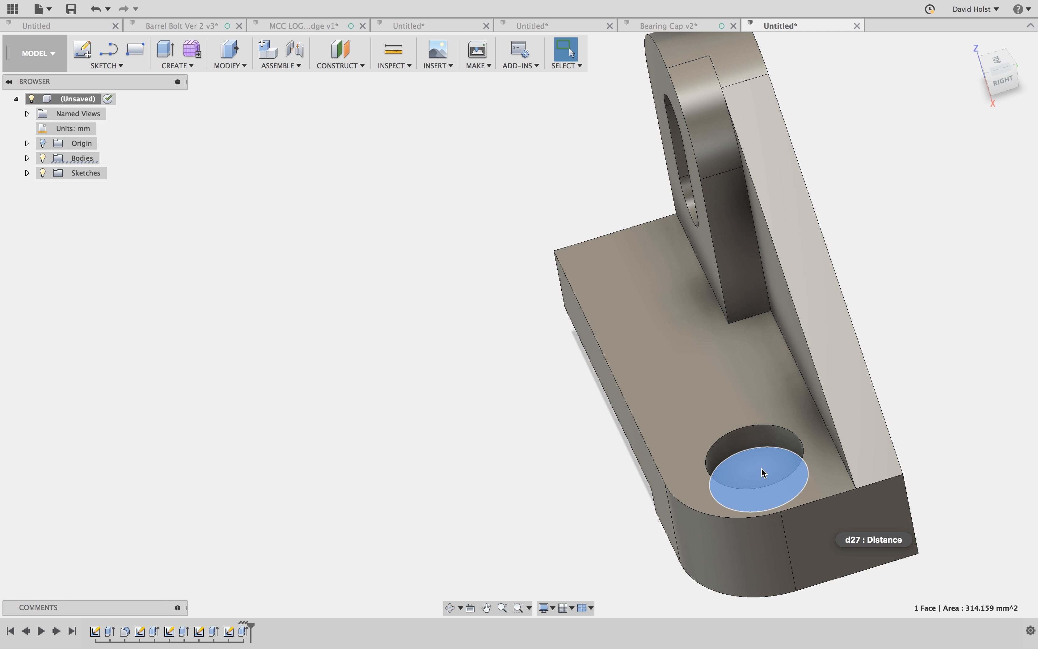
{"action": "right_click", "coordinate": [762, 472]}
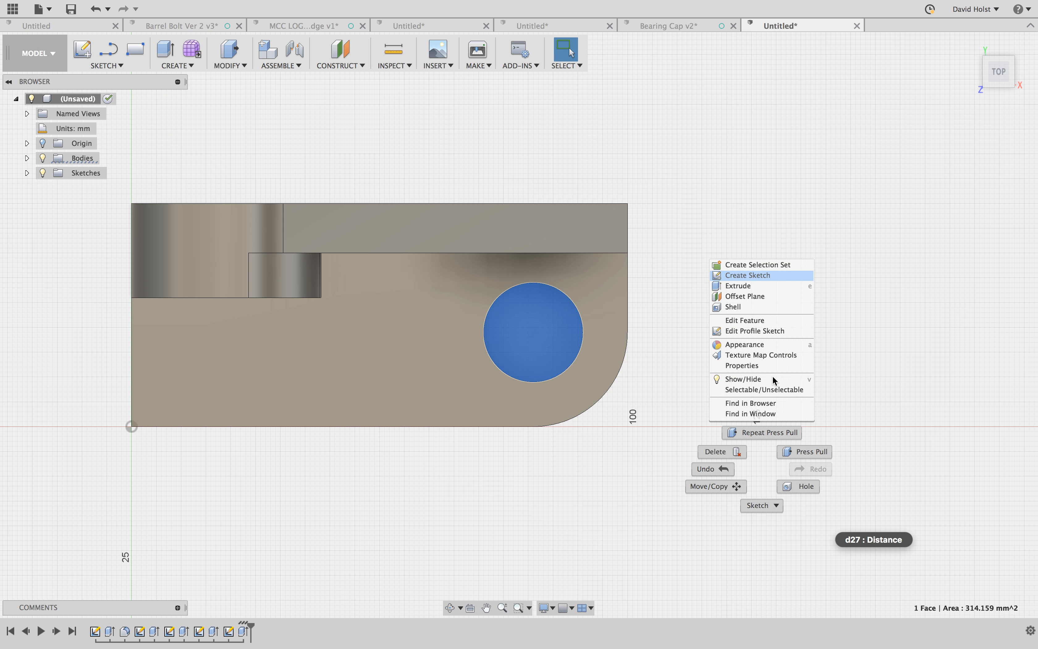
{"action": "key", "text": "c"}
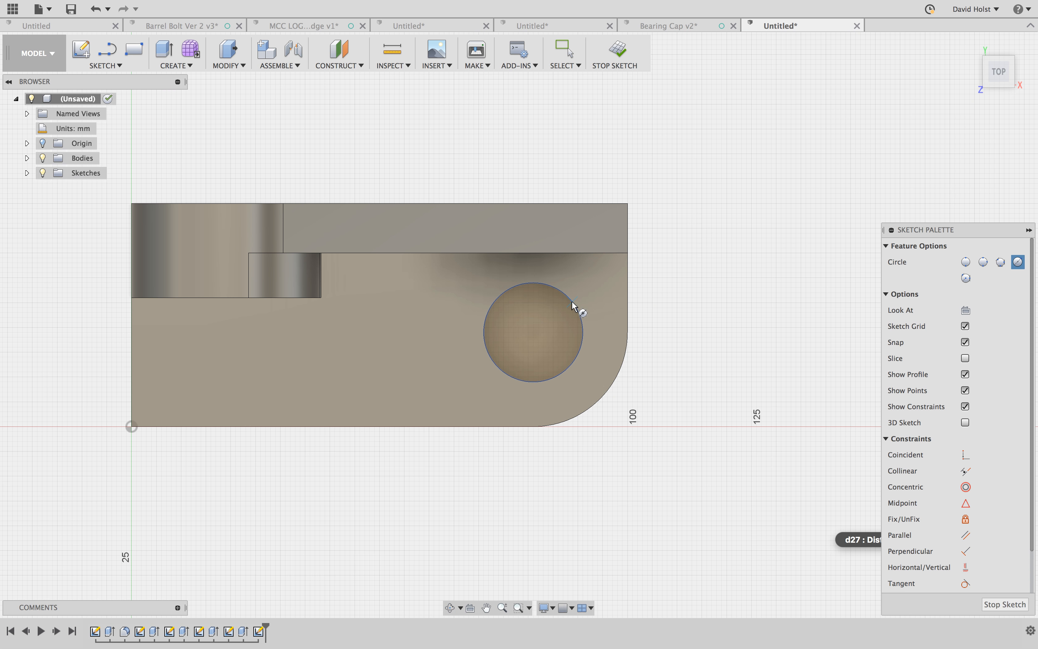
{"action": "left_click", "coordinate": [532, 332]}
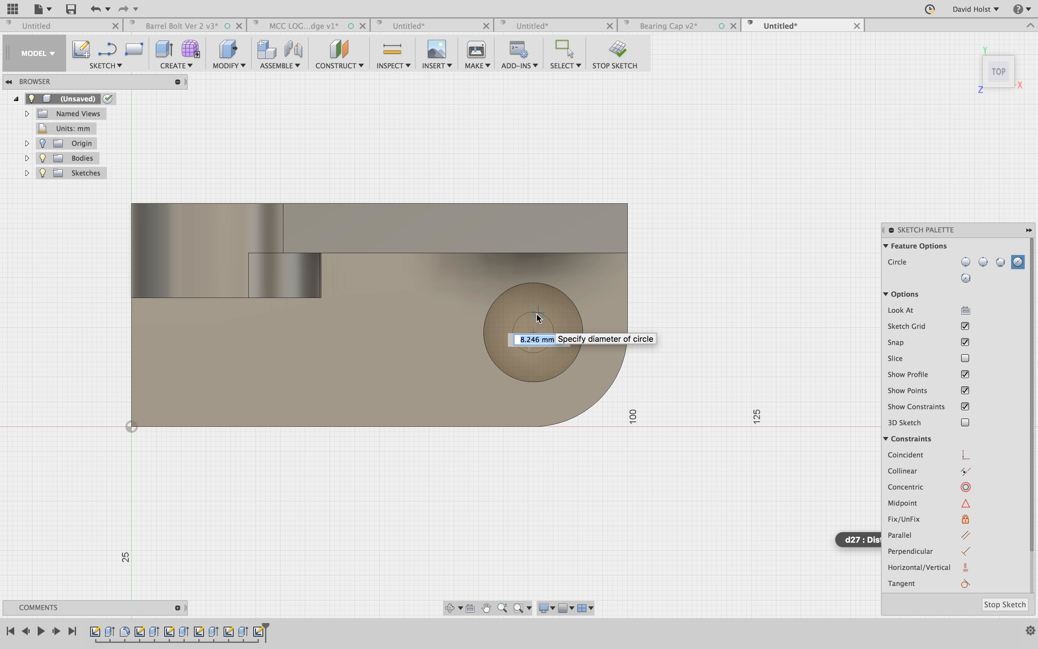
{"action": "type", "text": "10"}
{"action": "key", "text": "Tab"}
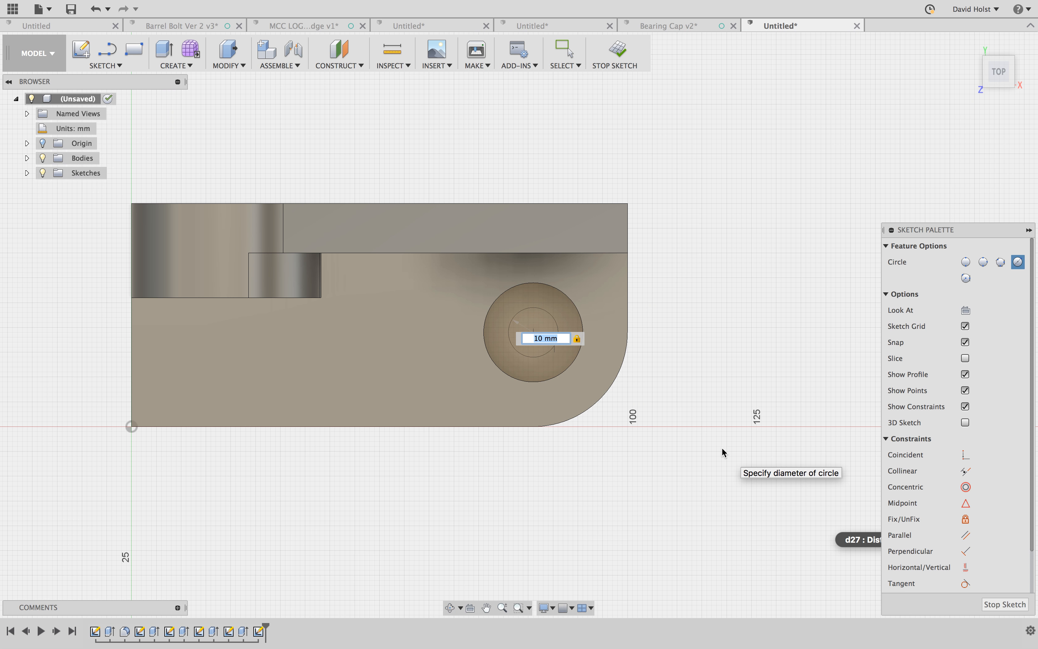
{"action": "key", "text": "Return"}
- Cut the 10 mm circle from the counterbore's floor down through the rest of the base
{"action": "middle_click_drag", "start_coordinate": [521, 532], "coordinate": [521, 523], "text": "shift"}
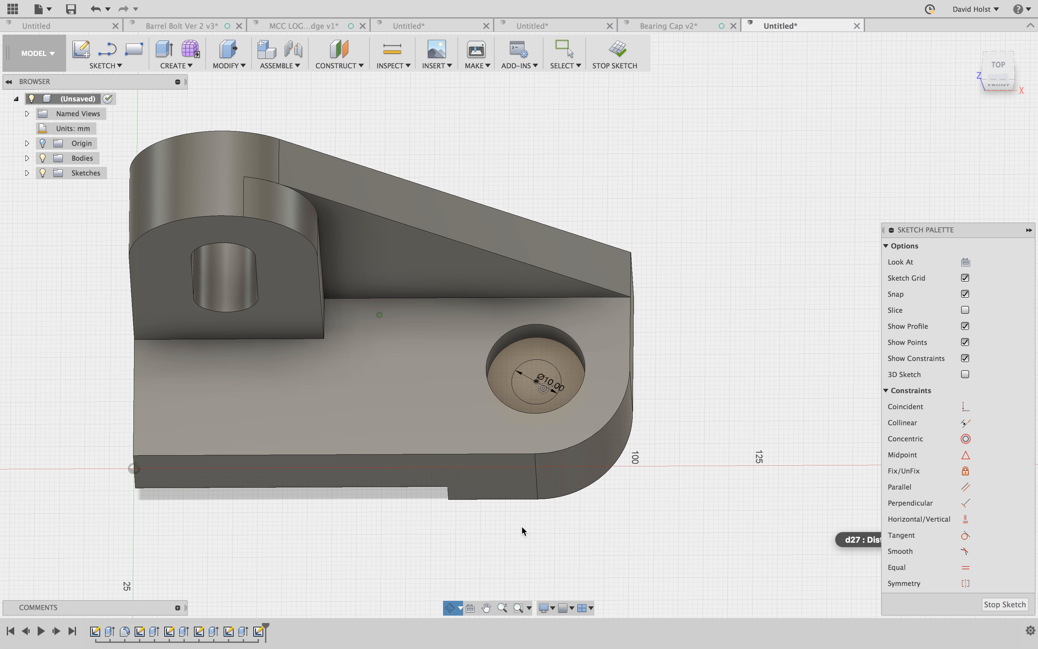
{"action": "key", "text": "q"}
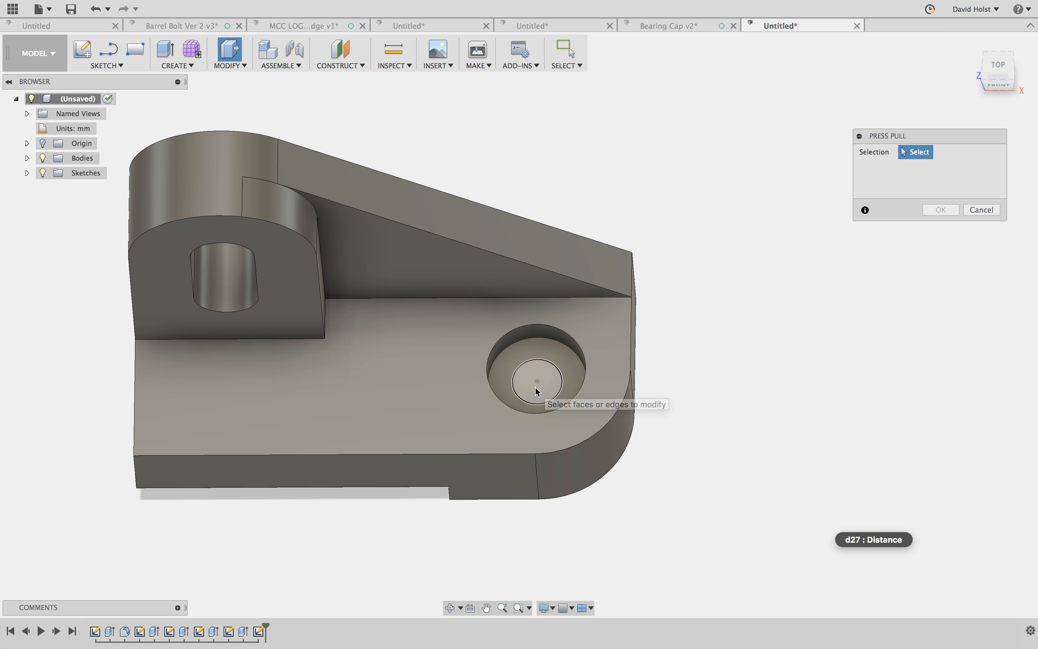
{"action": "left_click", "coordinate": [536, 386]}
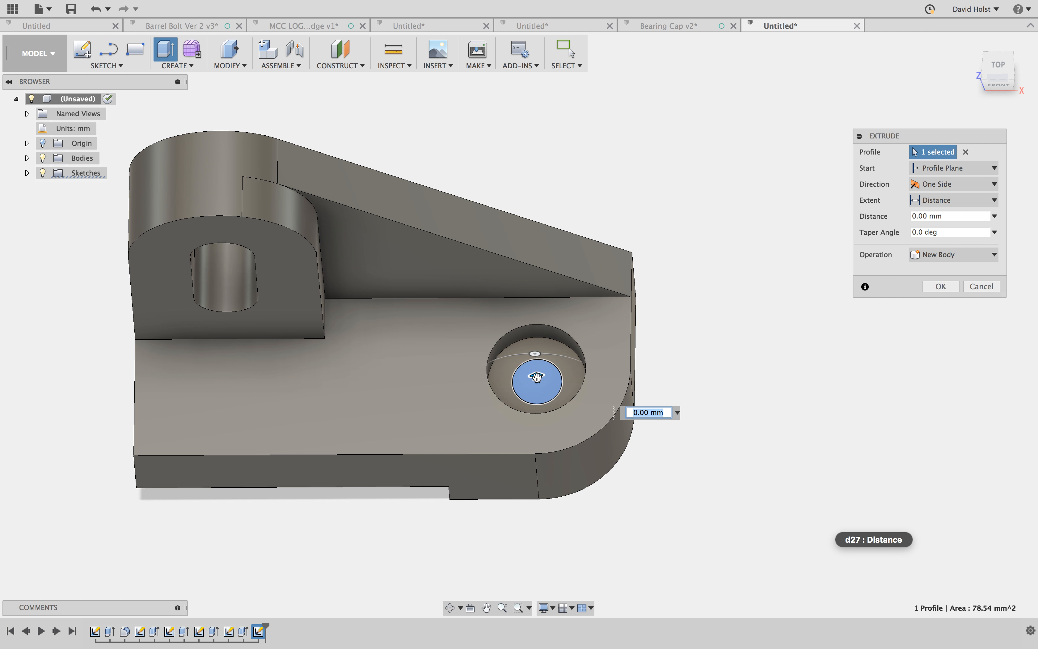
{"action": "left_click_drag", "start_coordinate": [536, 376], "coordinate": [578, 500]}
{"action": "key", "text": "Return"}
- Start saving the unsaved design of the finished part
{"action": "mouse_move", "coordinate": [454, 520]}
{"action": "middle_mouse_down", "text": "shift"}
{"action": "mouse_move", "coordinate": [450, 533]}
{"action": "mouse_move", "coordinate": [445, 511]}
{"action": "mouse_move", "coordinate": [465, 511]}
{"action": "mouse_move", "coordinate": [468, 523]}
{"action": "middle_mouse_up", "text": "shift"}
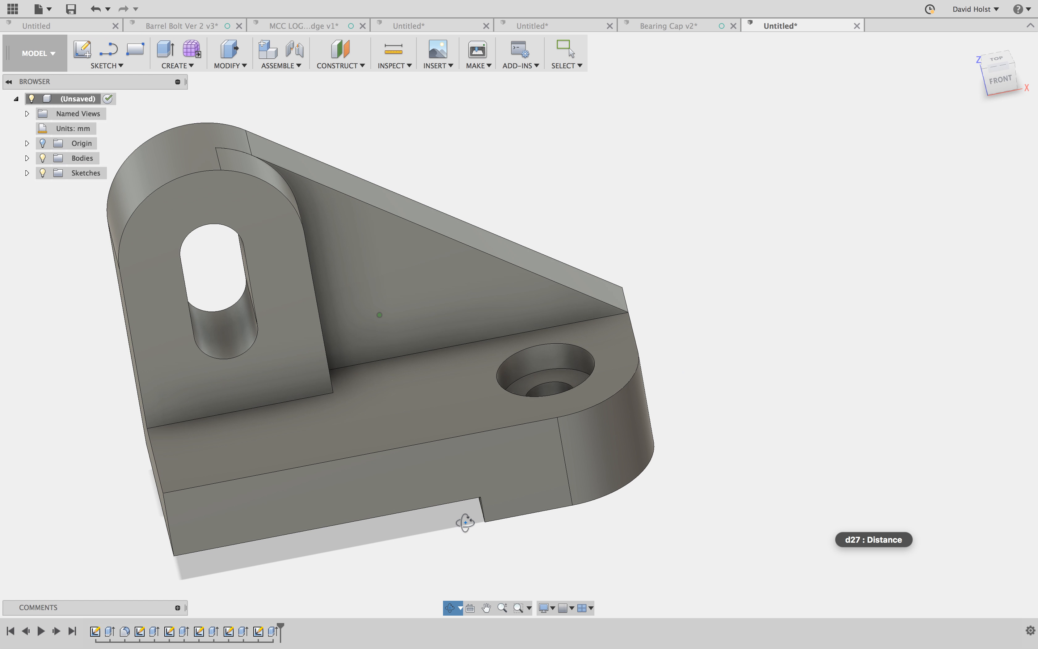
{"action": "left_click", "coordinate": [1011, 71]}
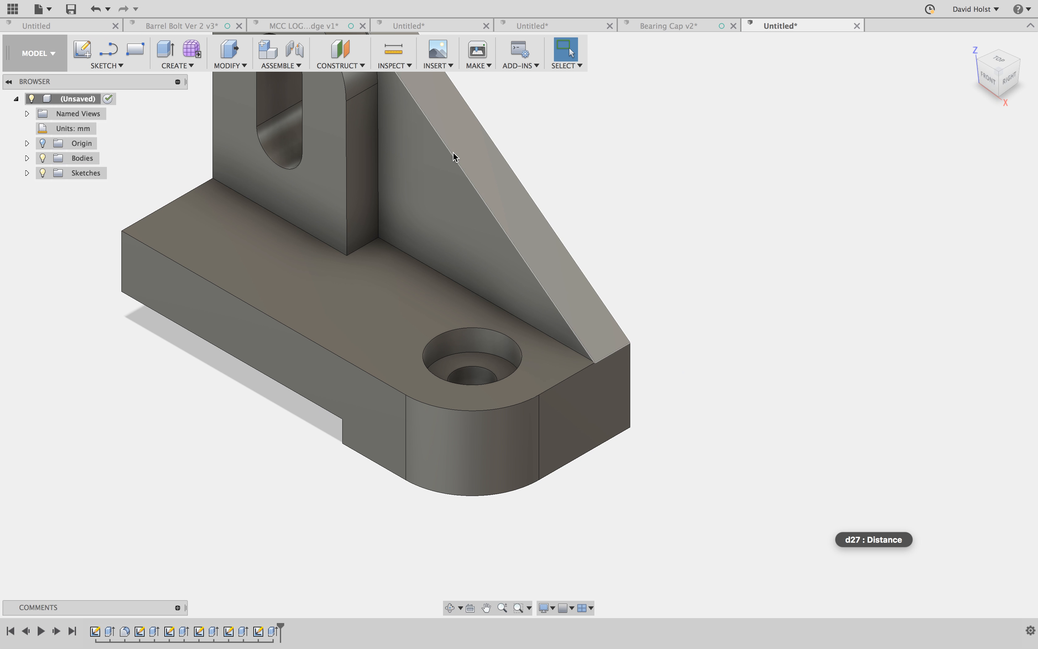
{"action": "scroll", "coordinate": [399, 193], "scroll_direction": "down", "scroll_amount": 2}
{"action": "middle_click_drag", "start_coordinate": [378, 274], "coordinate": [412, 416]}
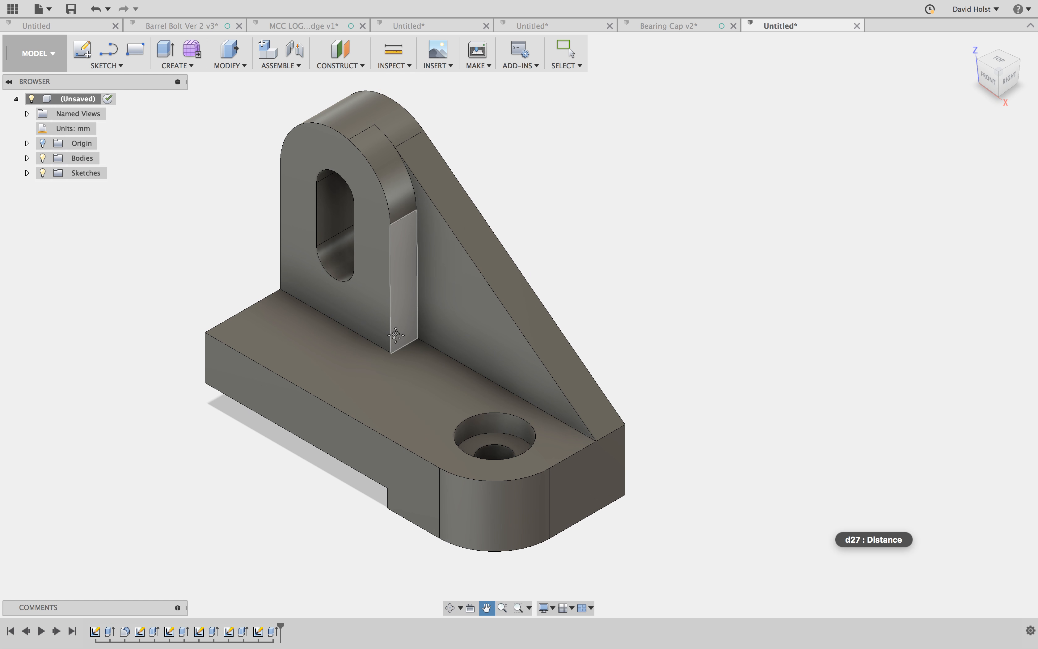
{"action": "left_click", "coordinate": [74, 13]}
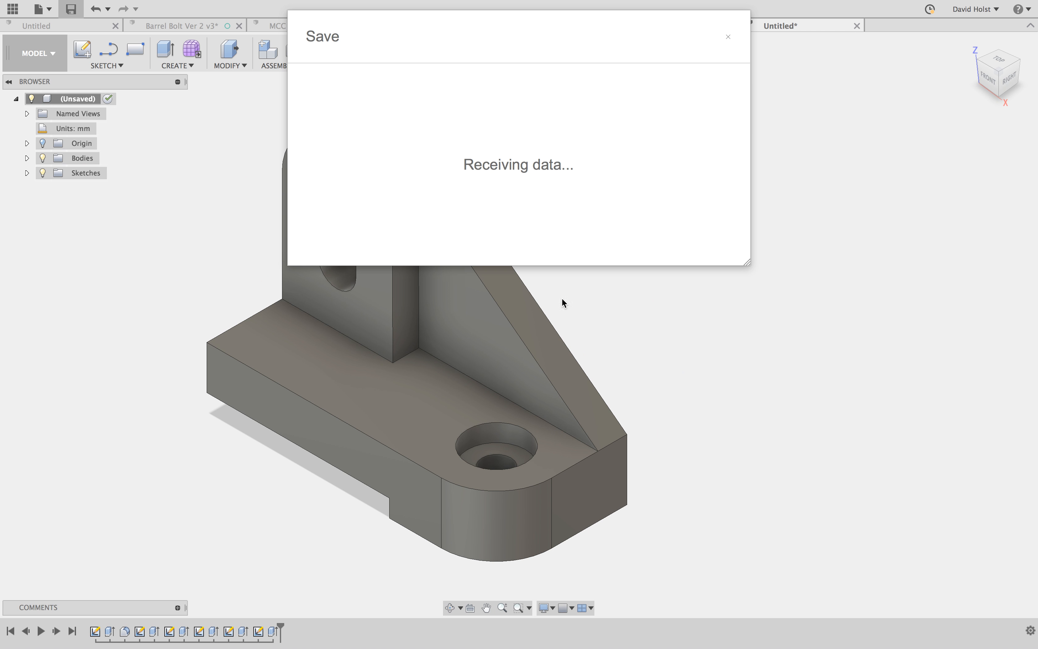